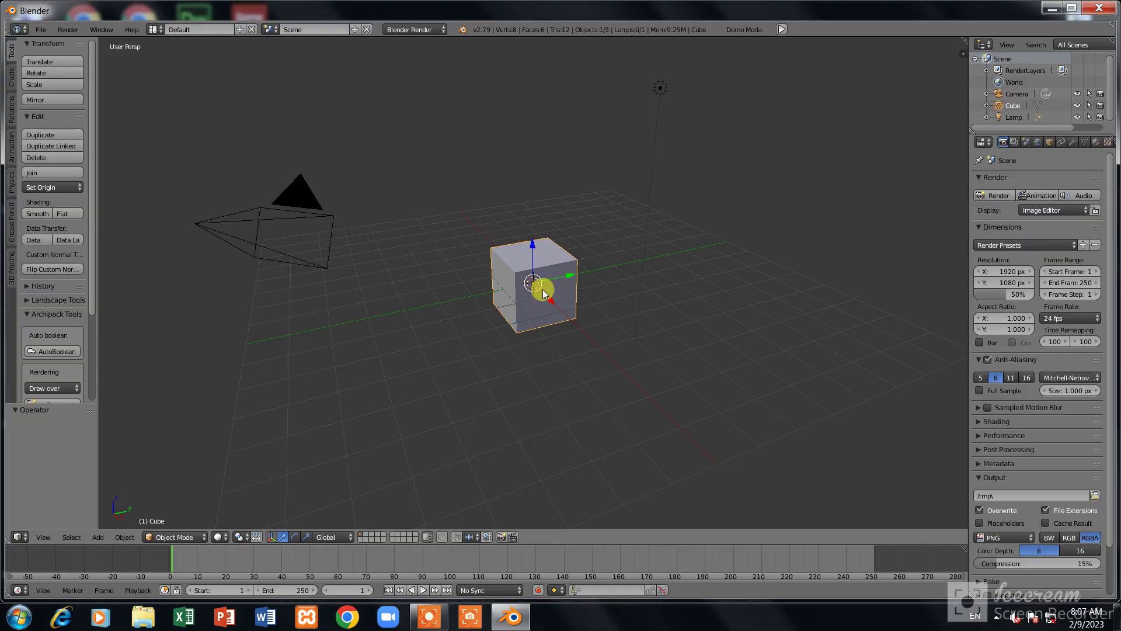
Replace the default cube with a plane and enter Edit Mode in top view
key("Delete")
key("shift+a")
left_click(541, 301)
key("Tab")
key("KP_7")
scroll(589, 329, "up", 3)
Scale the plane to about double size and shift it down along Y
key("s")
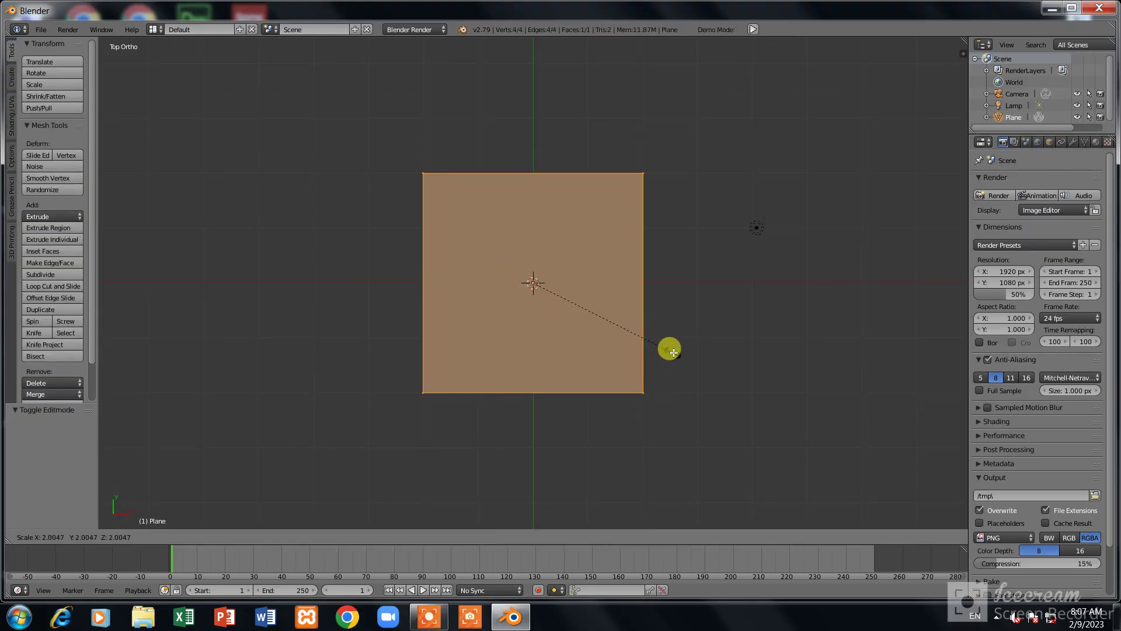
left_click(669, 347)
scroll(671, 347, "down", 1)
scroll(670, 346, "down", 2, "shift")
key("g")
key("y")
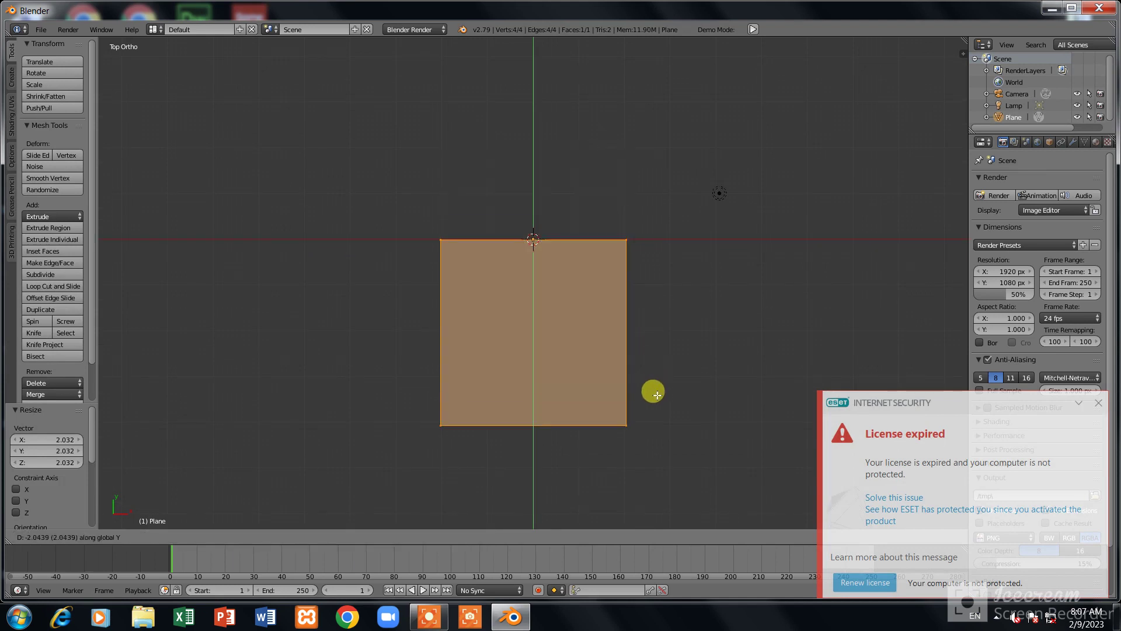
left_click(650, 391)
In edge select mode, adjust the bottom edge and extrude it downward into a new face
scroll(653, 392, "down", 2, "shift")
left_click(351, 537)
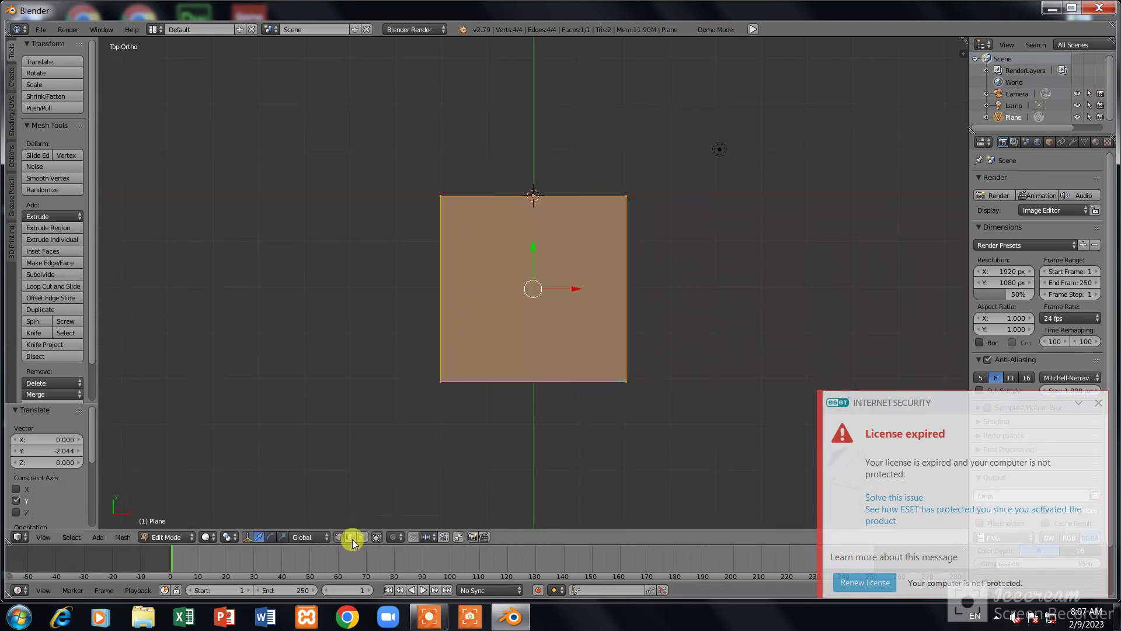
right_click(597, 377)
scroll(596, 376, "down", 1, "shift")
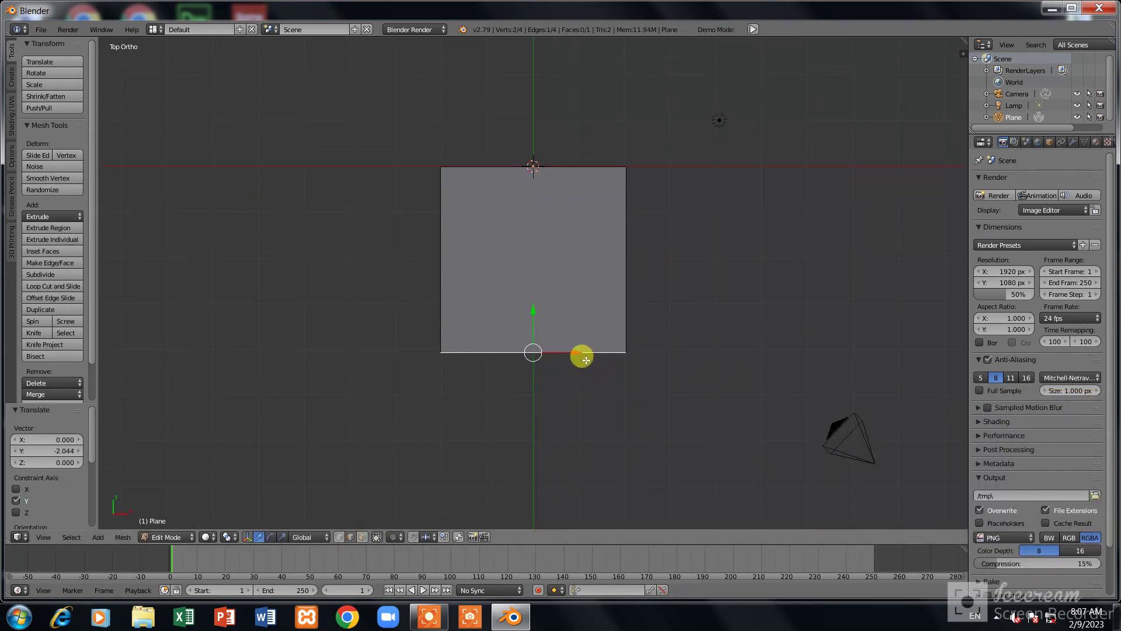
key("g")
left_click(586, 350)
key("e")
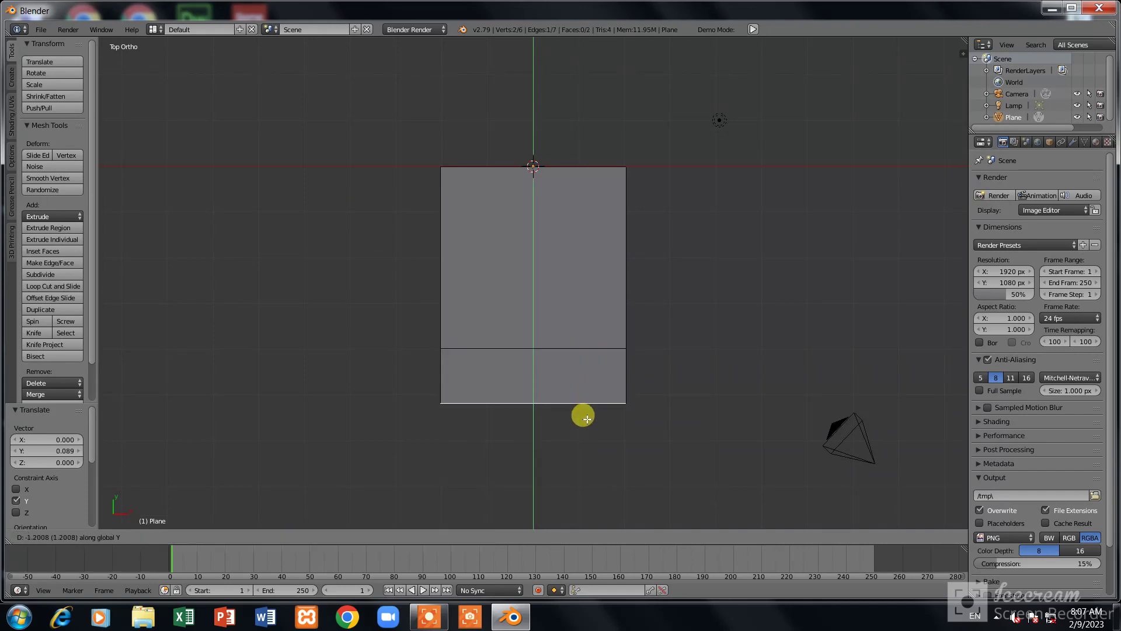
left_click(583, 492)
Extrude the top edge upward, then the right edge along X, forming the L's arms
middle_click_drag(570, 169, 578, 348, "shift")
key("e")
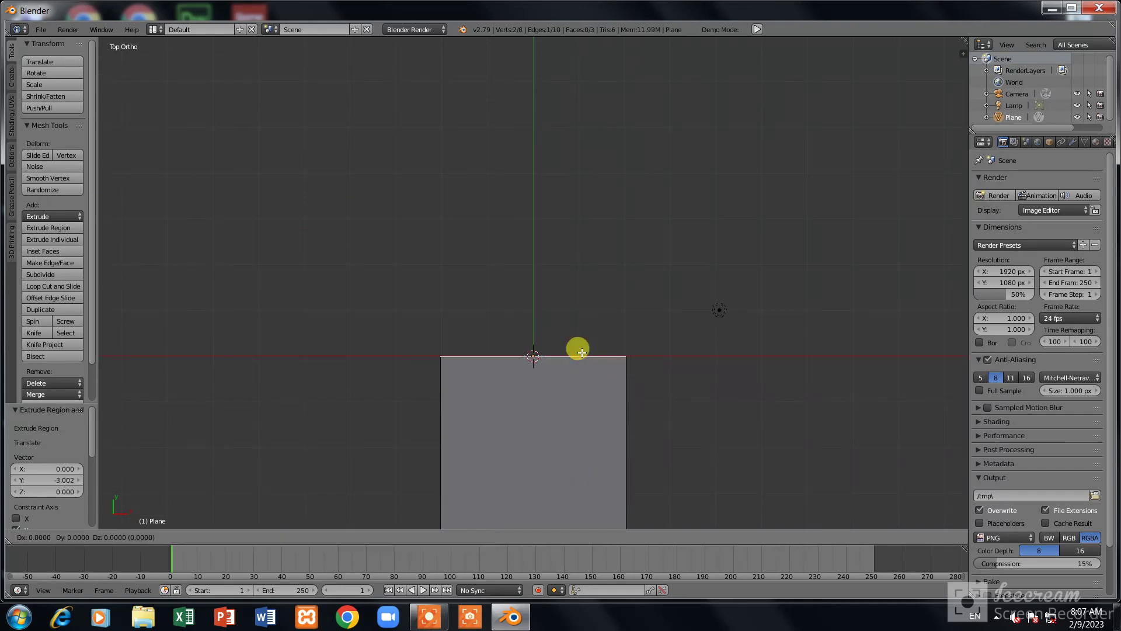
left_click(583, 211)
right_click(627, 285)
scroll(627, 285, "down", 1)
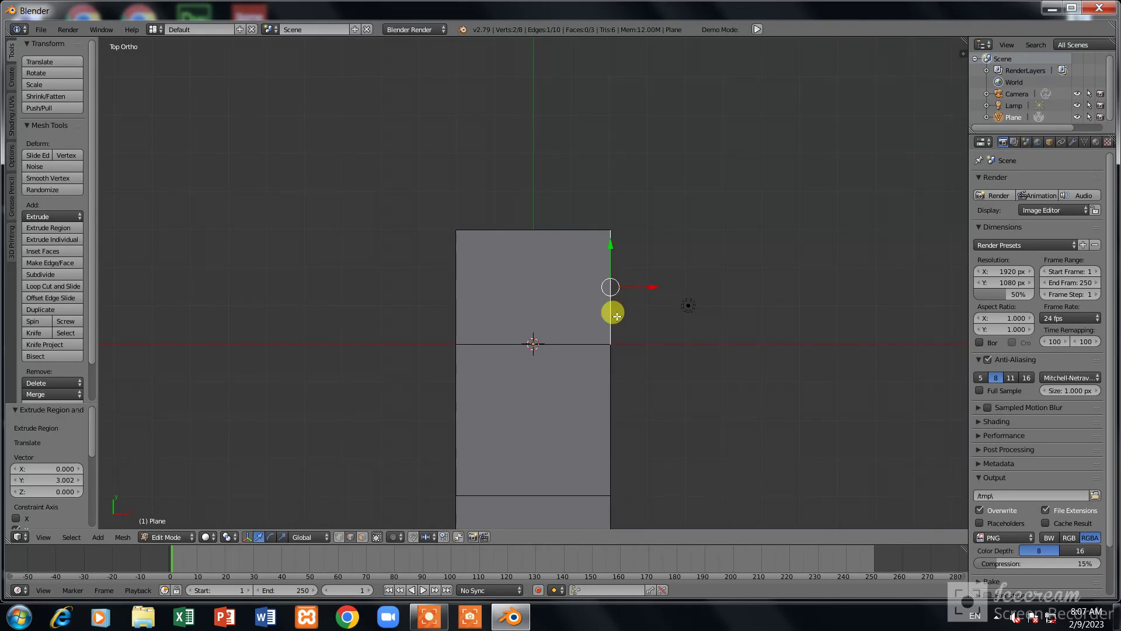
key("e")
key("x")
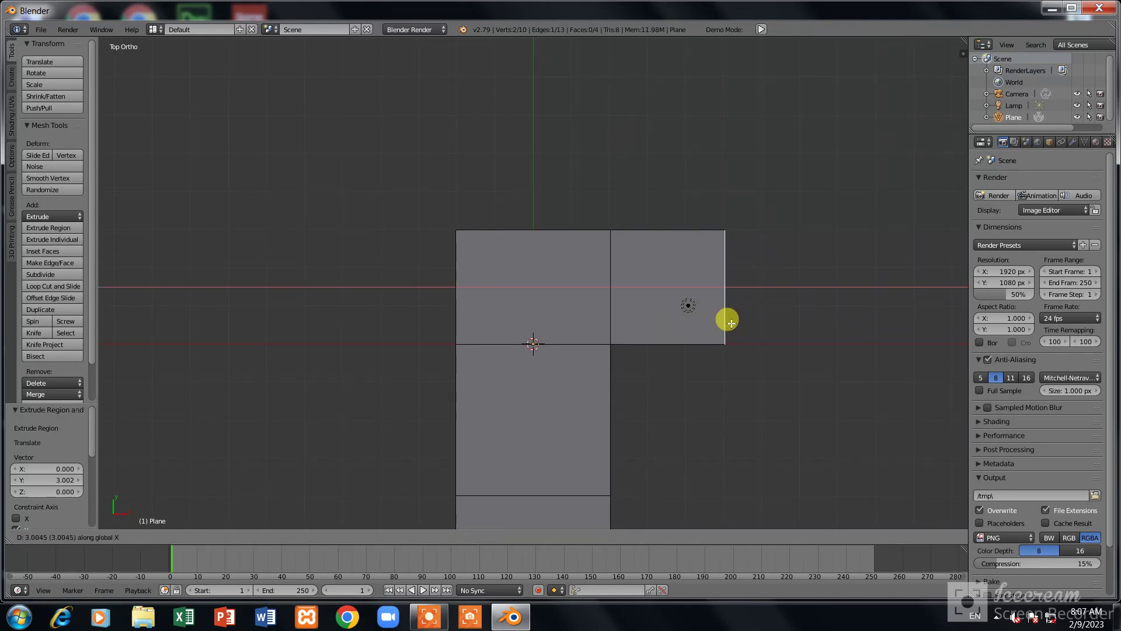
left_click(731, 323)
scroll(732, 322, "down", 3)
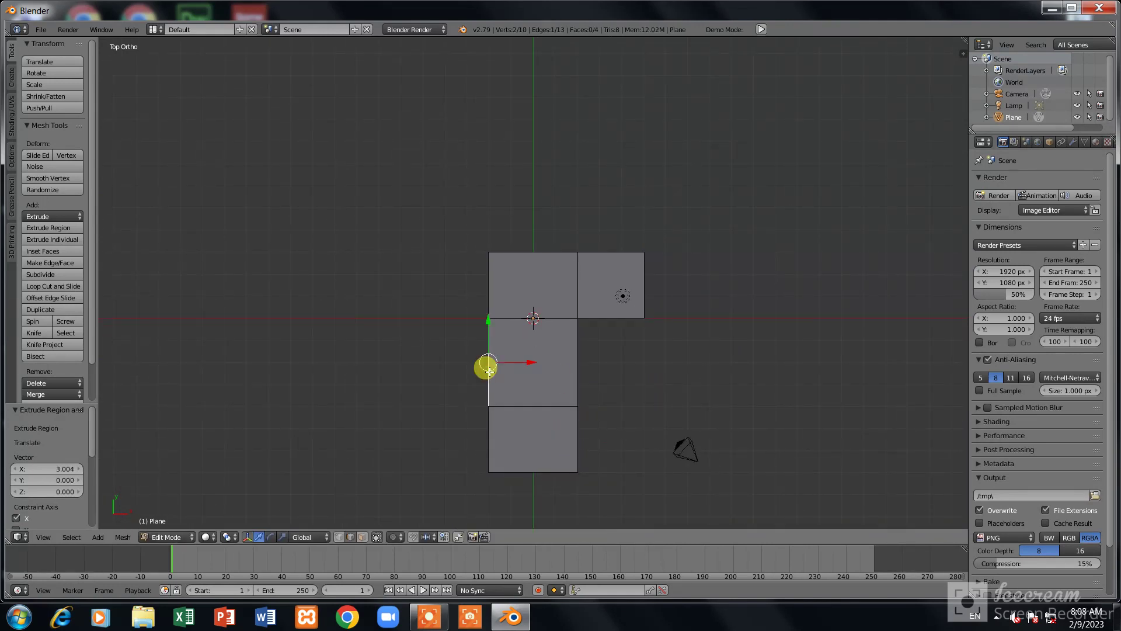
Slide the left and lower-left edges along X to line them up
key("g")
key("x")
left_click(503, 366)
right_click(486, 436)
key("g")
key("x")
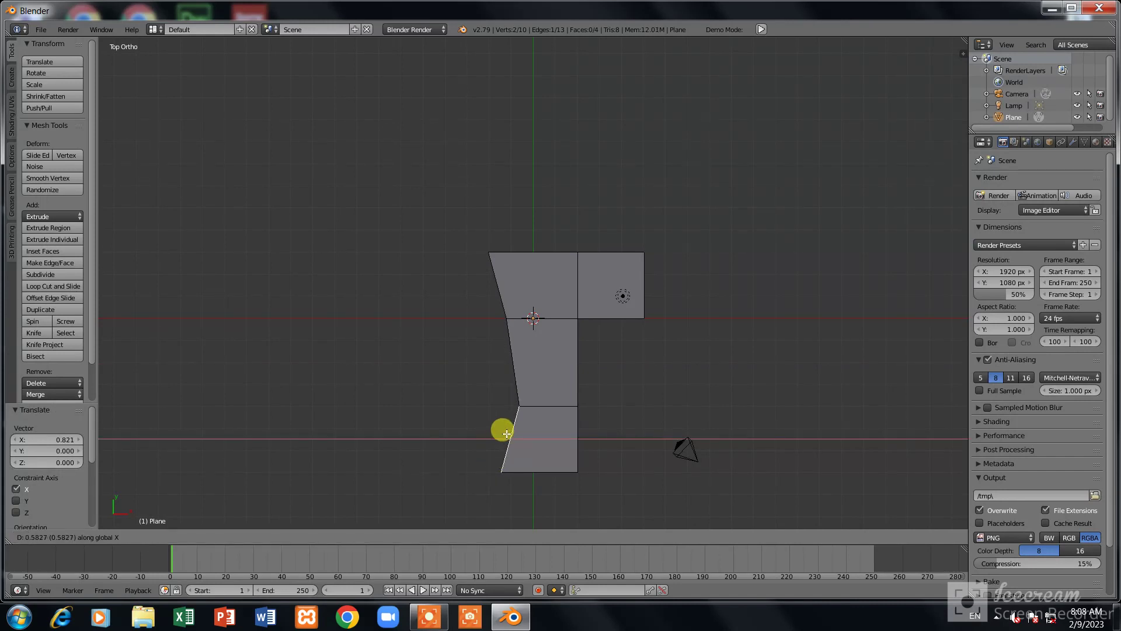
left_click(515, 433)
Realign the middle-left and upper-left edges along X
right_click(525, 391)
key("g")
key("x")
left_click(516, 397)
right_click(485, 281)
key("g")
key("x")
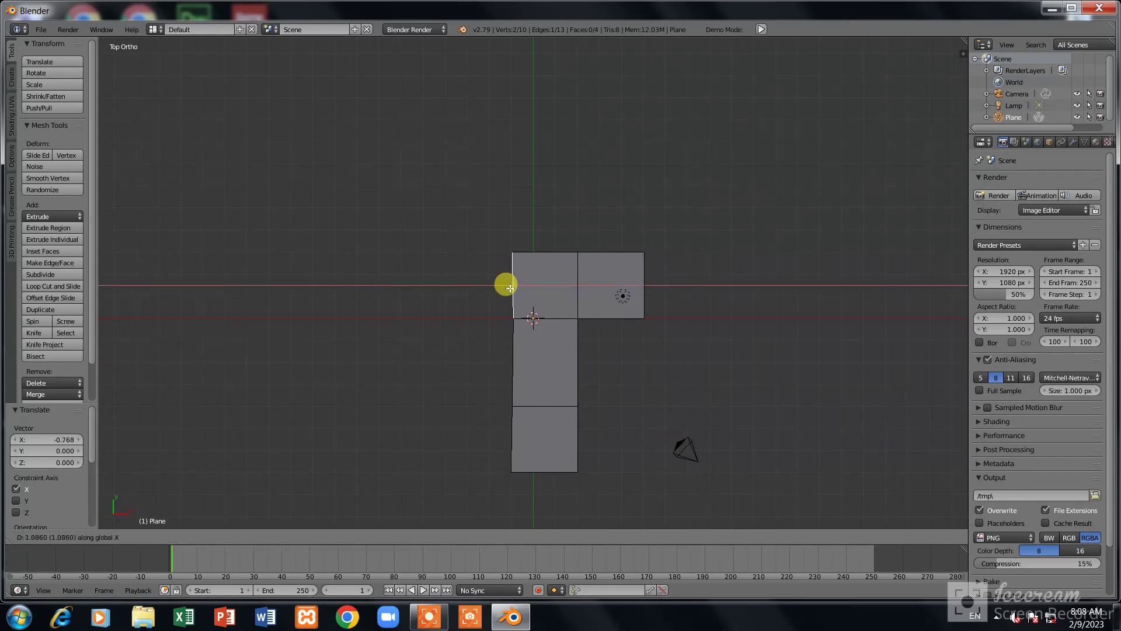
left_click(510, 288)
Fine-tune the left edge position along X until the edges are straight
scroll(506, 283, "up", 4)
scroll(498, 389, "up", 2)
scroll(470, 366, "down", 2, "shift")
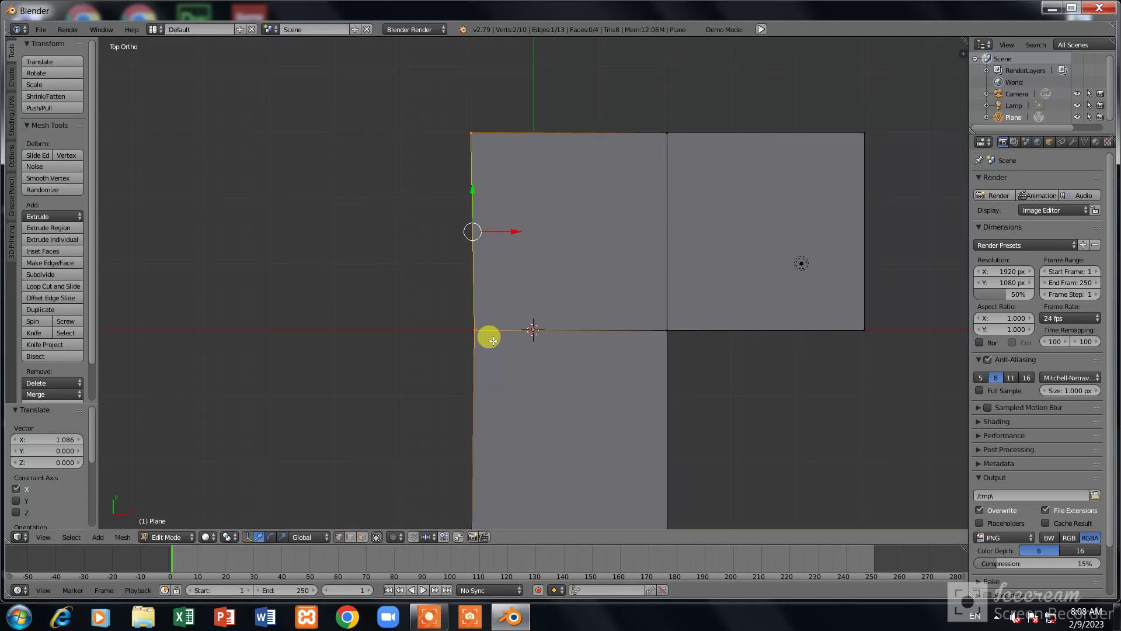
key("g")
key("x")
left_click(543, 401)
scroll(542, 403, "down", 4)
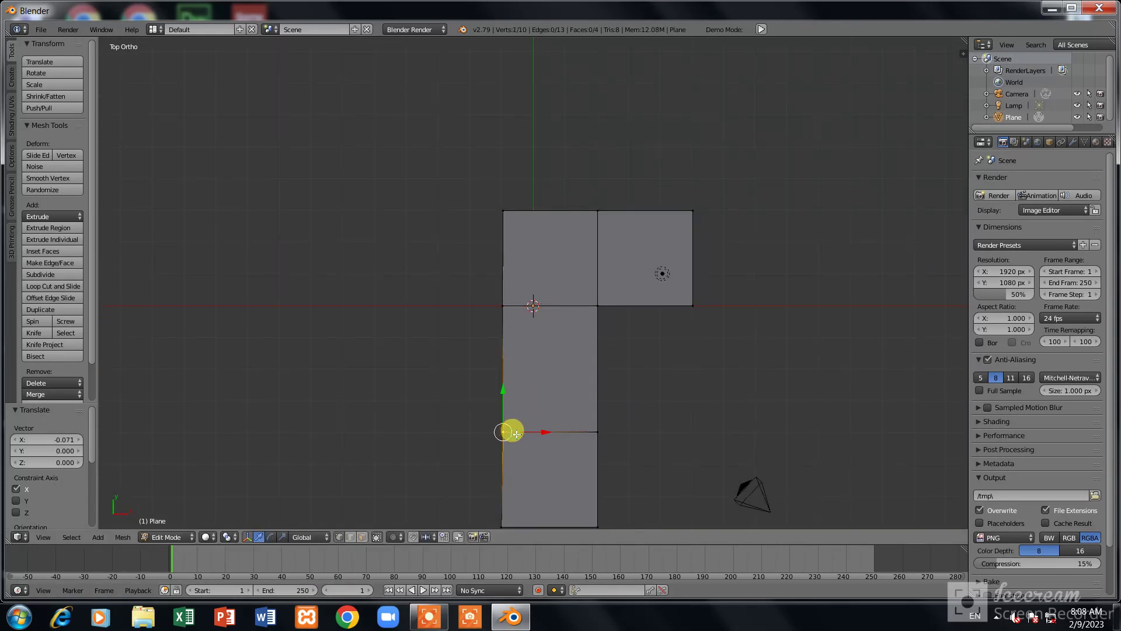
scroll(513, 432, "down", 2, "shift")
scroll(513, 444, "up", 3)
key("g")
key("x")
left_click(517, 468)
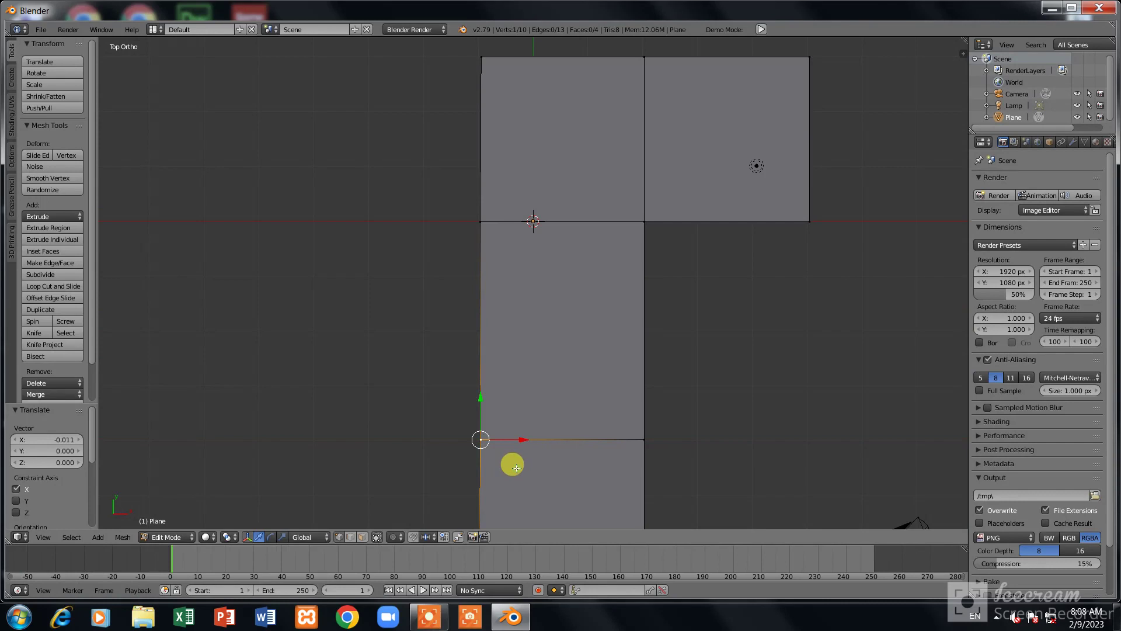
Nudge the top-left corner vertex, then select the whole L mesh in front view
scroll(502, 380, "up", 5, "shift")
right_click(534, 297)
key("g")
left_click(532, 297)
scroll(678, 398, "down", 8)
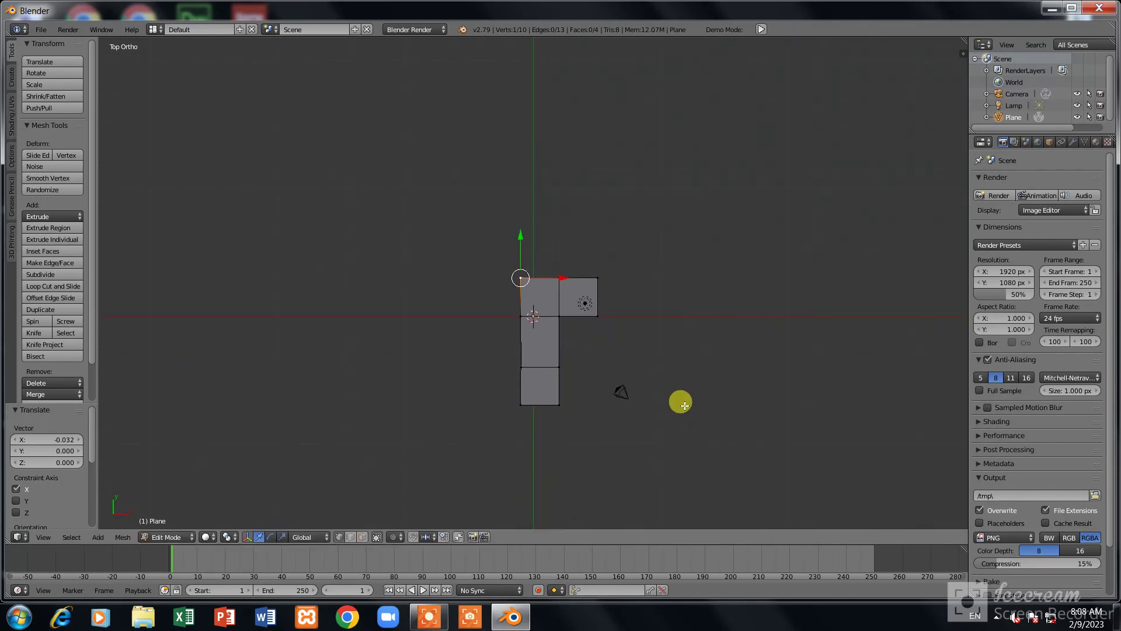
key("a")
key("a")
key("KP_1")
scroll(656, 326, "up", 3)
Extrude the whole L outline upward along Z to give the base thickness
key("e")
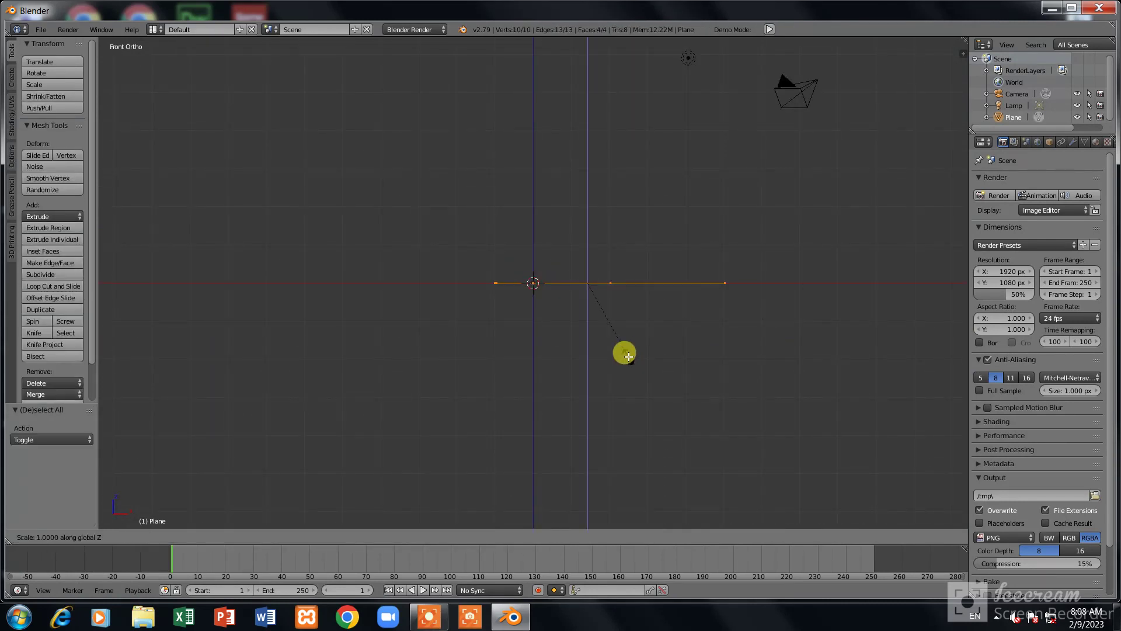
right_click(625, 339)
key("g")
key("z")
left_click(624, 314)
Add a Subdivision Surface modifier to the L-shaped base
key("Tab")
middle_click_drag(624, 314, 696, 280)
left_click(1073, 142)
left_click(1039, 182)
left_click(893, 373)
key("Tab")
Cut an edge loop across the base and bevel the middle edge loop
key("ctrl+r")
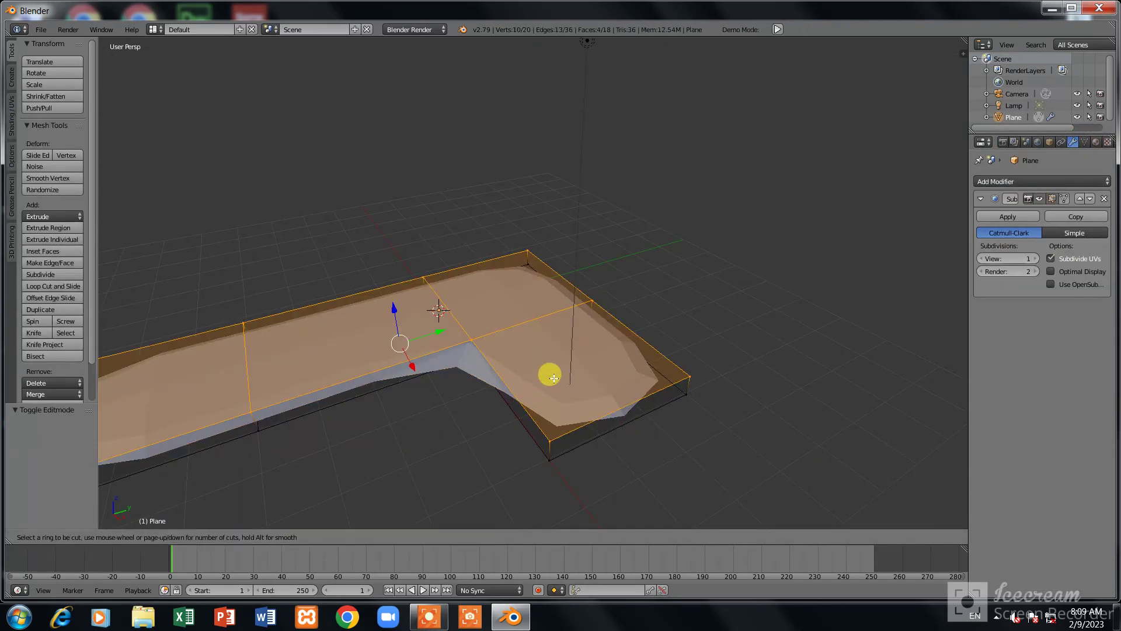
left_click(527, 392)
left_click(514, 362)
key("a")
key("ctrl+z")
key("ctrl+b")
key("Escape")
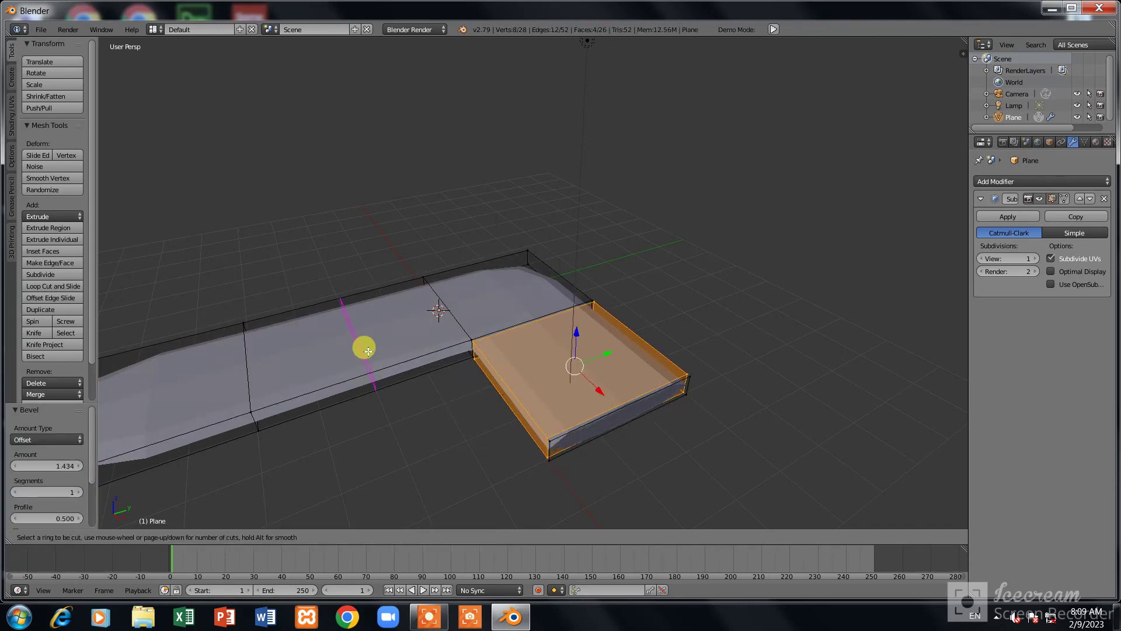
right_click(363, 345, "alt")
key("ctrl+b")
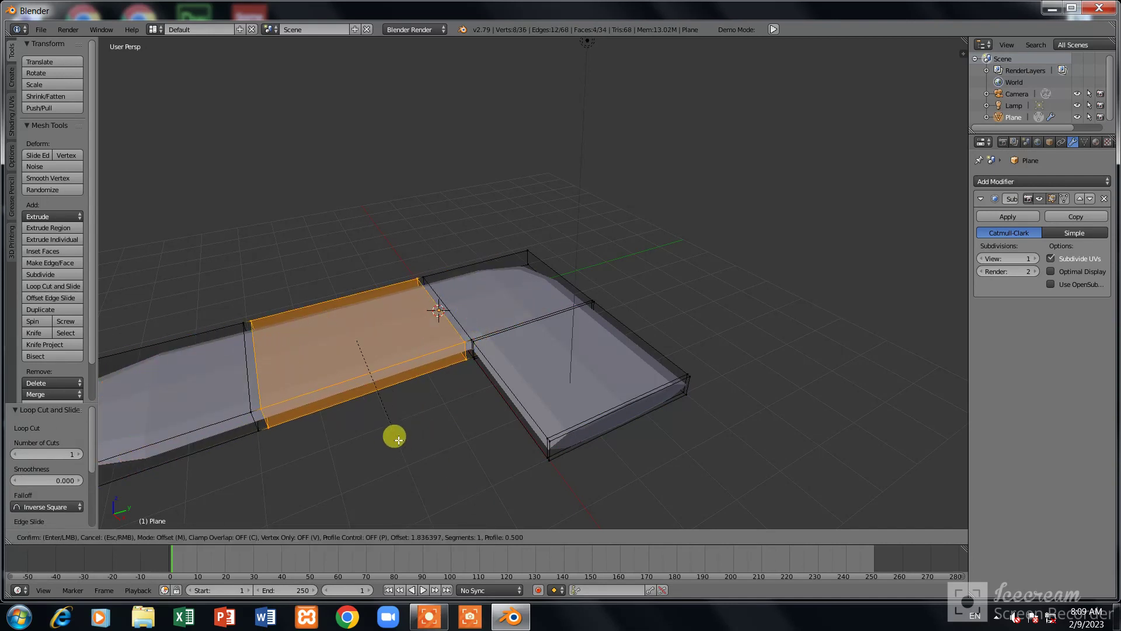
left_click(393, 436)
Add a loop cut near the left end and a bevelled loop on the vertical arm
middle_click_drag(390, 426, 533, 405)
key("ctrl+r")
left_click(523, 409)
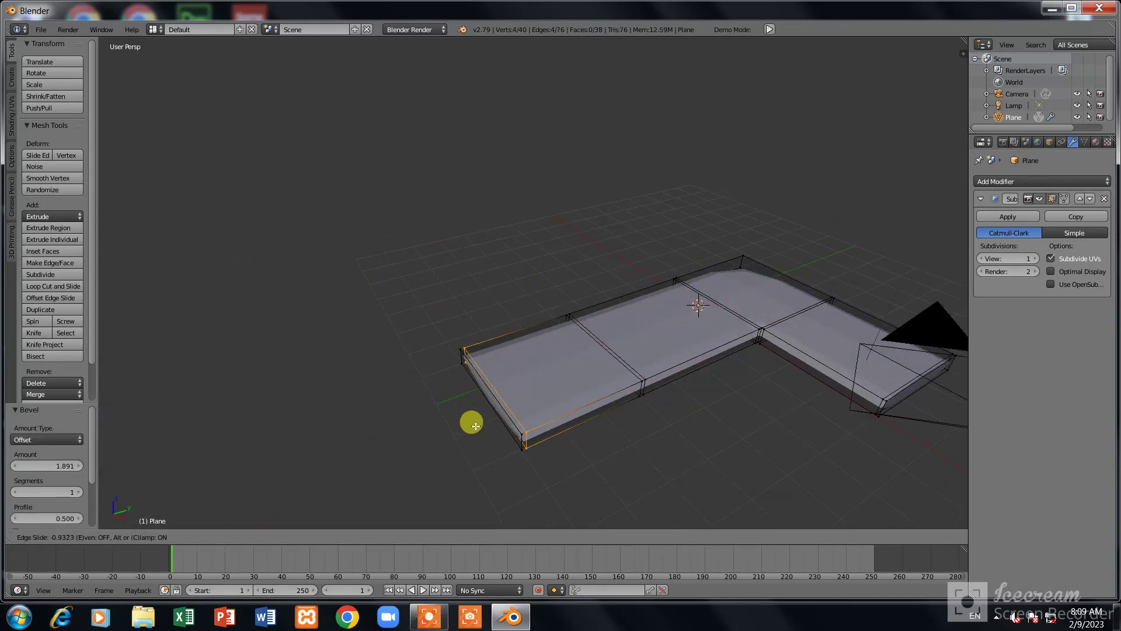
left_click(475, 425)
mouse_move(853, 277)
middle_mouse_down()
mouse_move(809, 303)
mouse_move(413, 400)
middle_mouse_up()
key("ctrl+r")
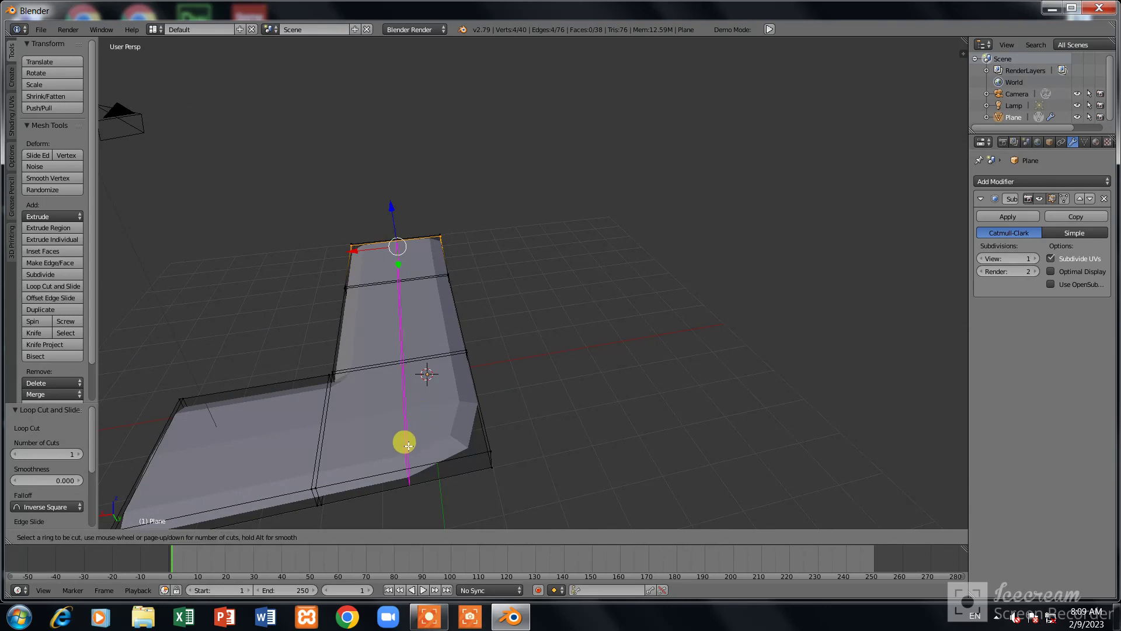
key("ctrl+b")
left_click(533, 488)
Bevel a loop across the left face and a horizontal loop around the sides
mouse_move(533, 488)
middle_mouse_down()
mouse_move(270, 464)
mouse_move(393, 481)
middle_mouse_up()
key("ctrl+r")
left_click(392, 482)
key("ctrl+b")
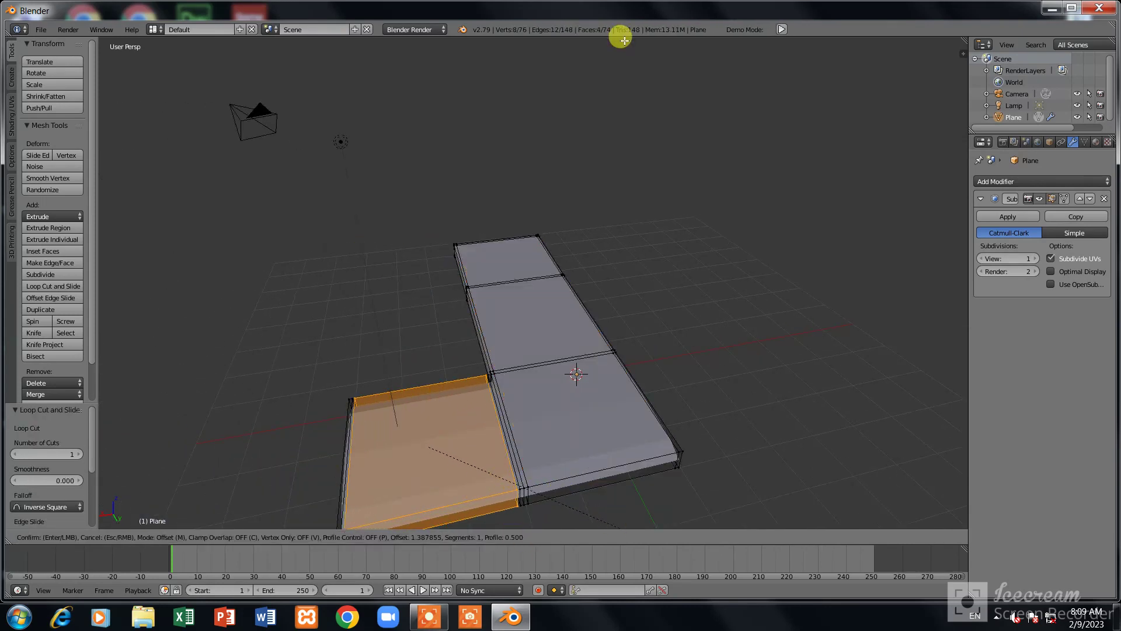
left_click(756, 313)
middle_click_drag(756, 313, 581, 376)
key("ctrl+r")
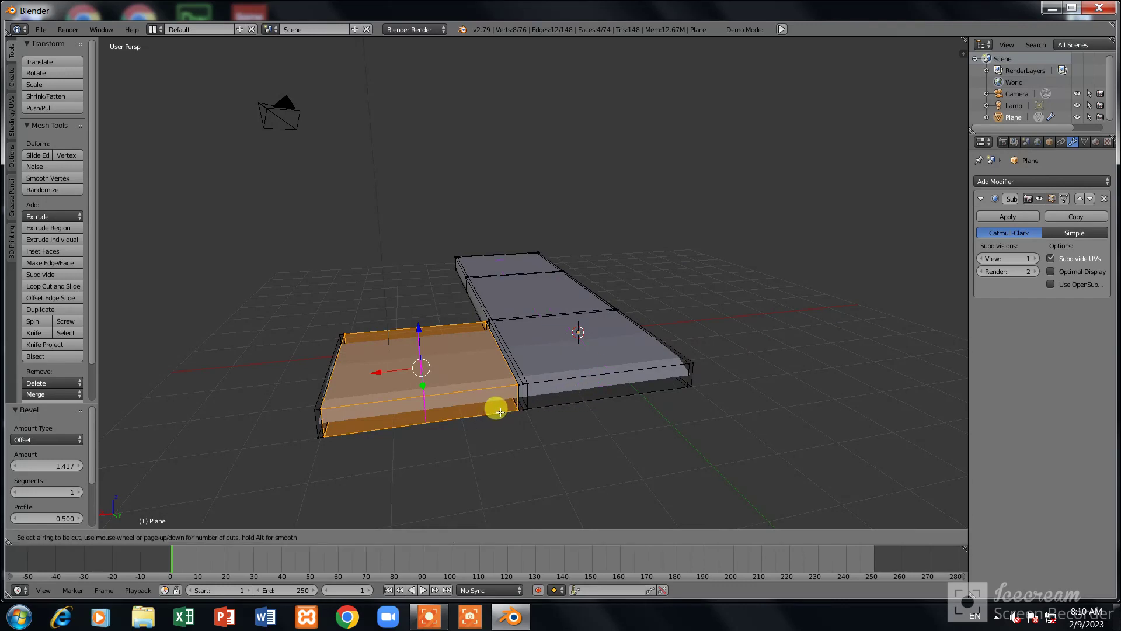
left_click(526, 395)
right_click(526, 395)
key("ctrl+b")
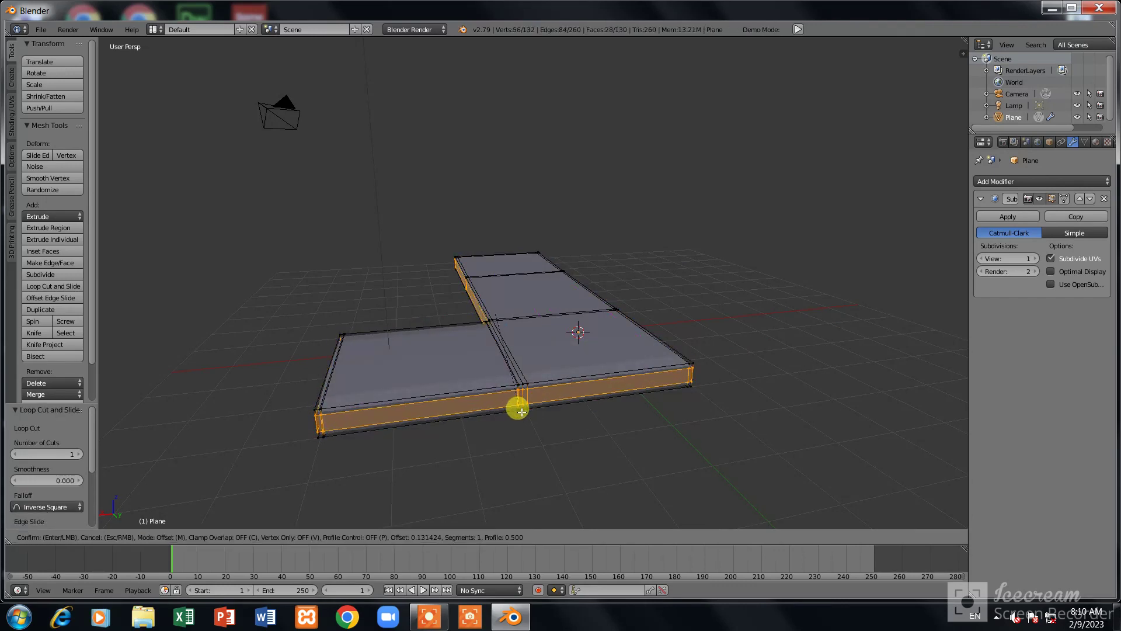
left_click(521, 412)
Back in Object Mode, add a new plane from the top view
key("Tab")
middle_click_drag(760, 380, 671, 358)
key("KP_7")
key("shift+a")
left_click(639, 325)
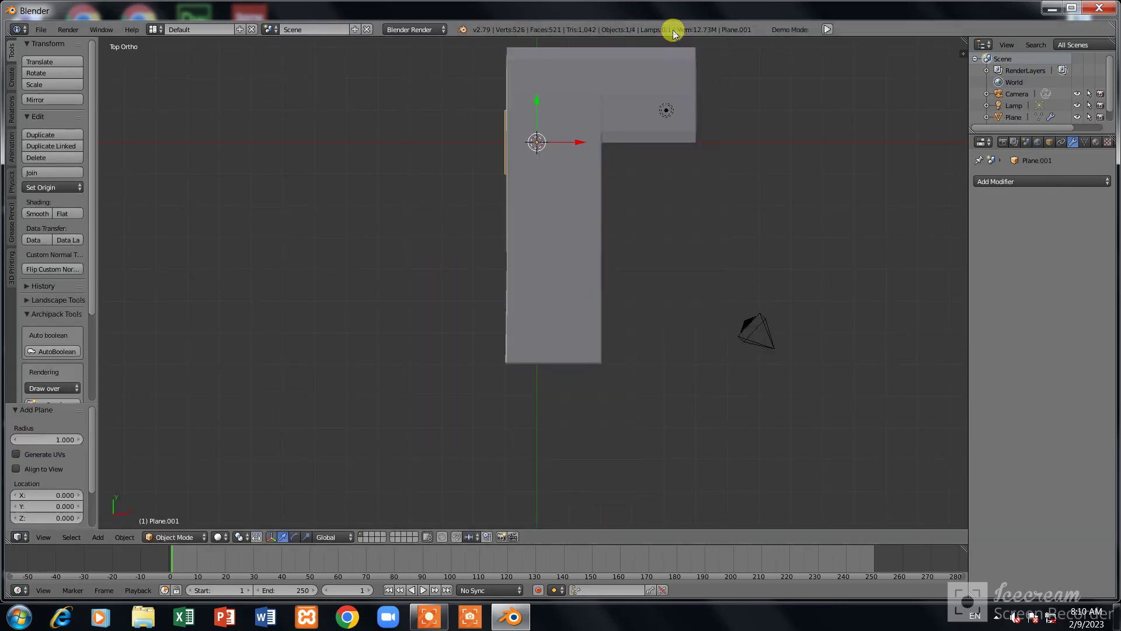
Re-add the small plane and place it beside the left side of the base
key("ctrl+z")
key("shift+a")
left_click(601, 264)
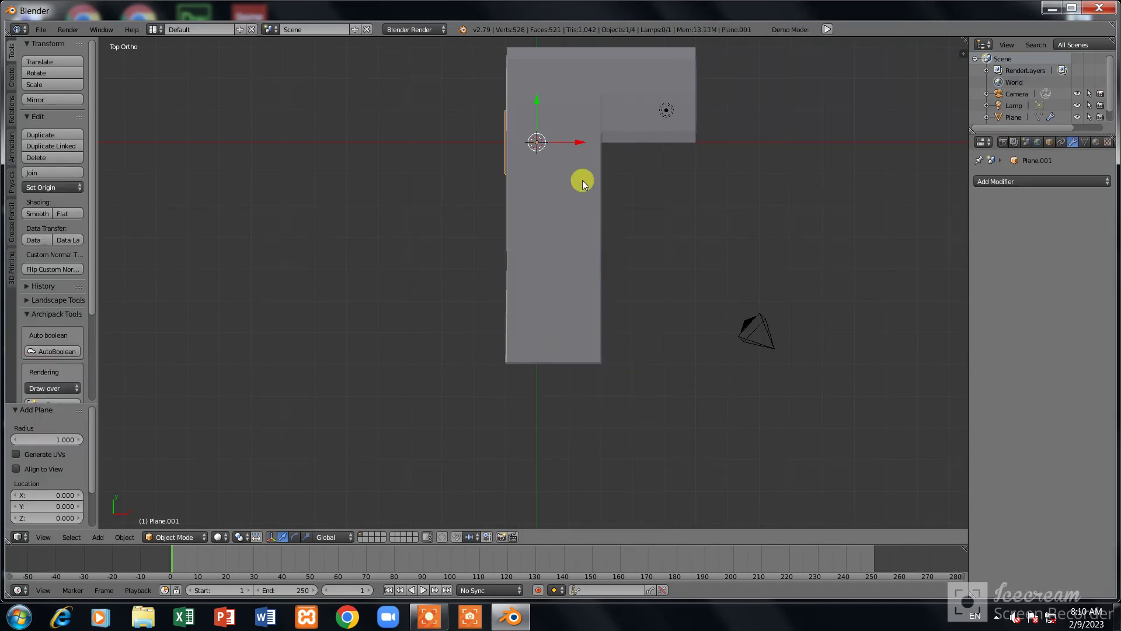
key("g")
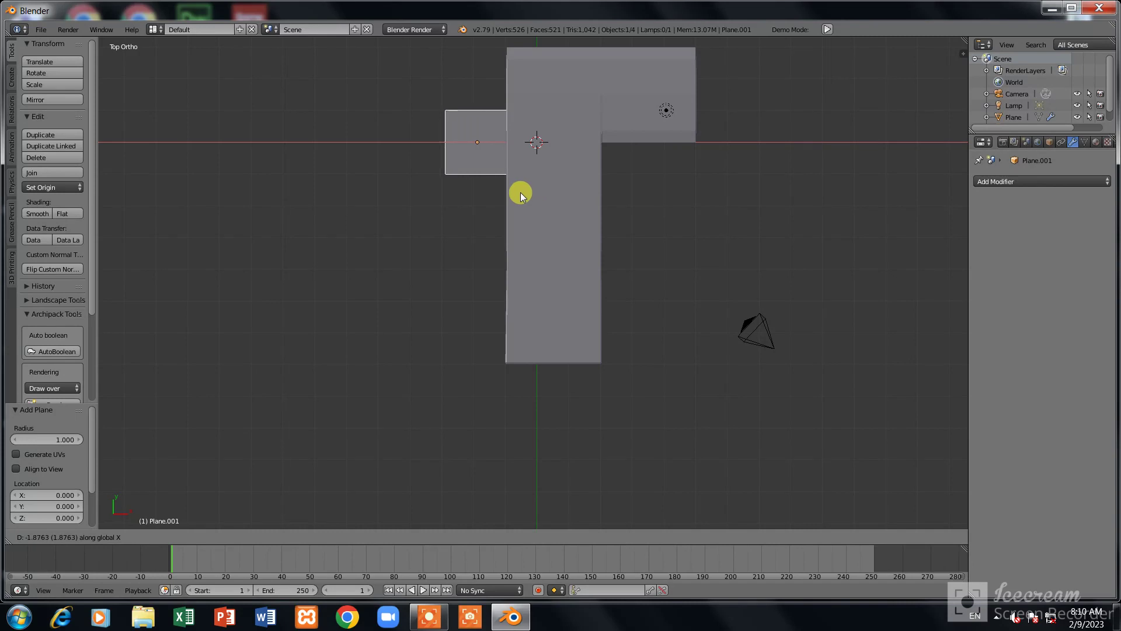
left_click(521, 190)
Rotate the plane 90° to stand upright and shift it sideways along X
key("r")
key("x")
key("KP_1")
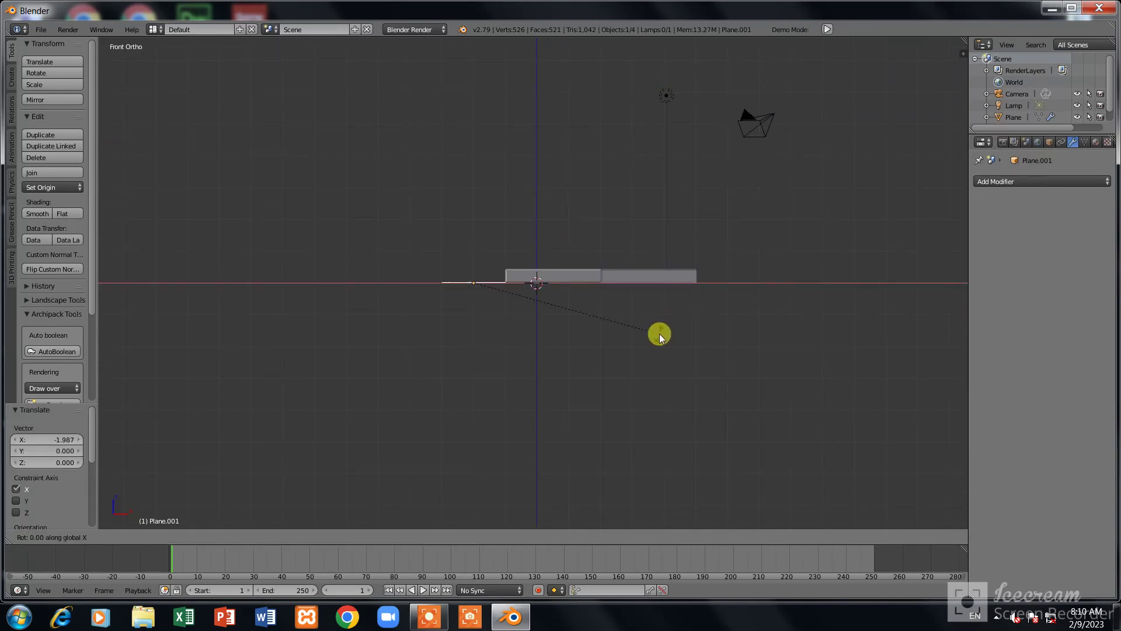
type("90")
key("Return")
scroll(632, 330, "up", 2)
key("g")
key("x")
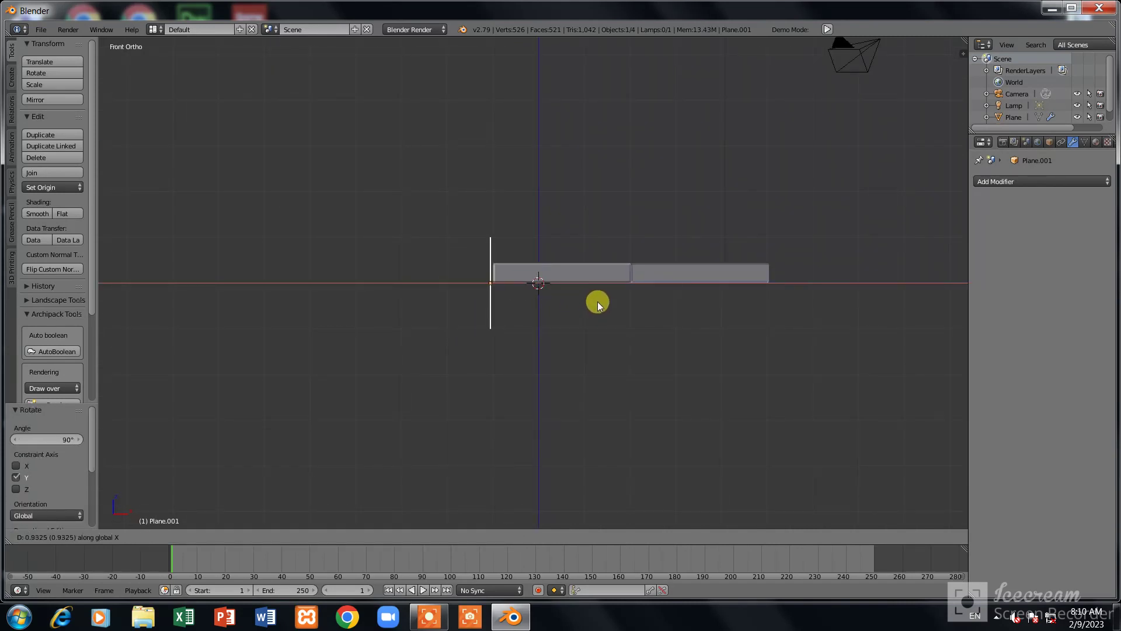
left_click(597, 306)
Raise the upright plane along Z, then shorten its height and lower it slightly
key("g")
key("z")
left_click(608, 254)
mouse_move(608, 253)
middle_mouse_down()
mouse_move(582, 313)
mouse_move(843, 310)
mouse_move(818, 257)
mouse_move(864, 450)
middle_mouse_up()
key("s")
key("z")
left_click(836, 369)
key("g")
left_click(837, 374)
Position the panel along Y at the base's lower end from the top view, then enter Edit Mode
key("s")
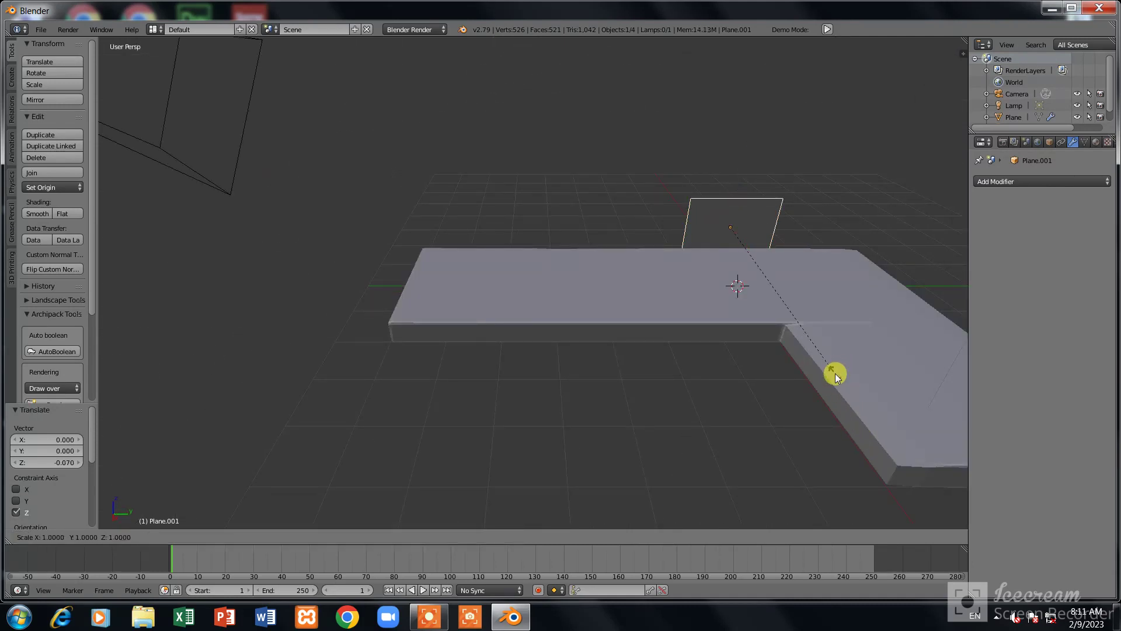
key("y")
left_click(576, 389)
key("KP_7")
key("g")
key("y")
left_click(581, 349)
key("Tab")
mouse_move(487, 376)
middle_mouse_down()
mouse_move(491, 498)
mouse_move(471, 357)
middle_mouse_up()
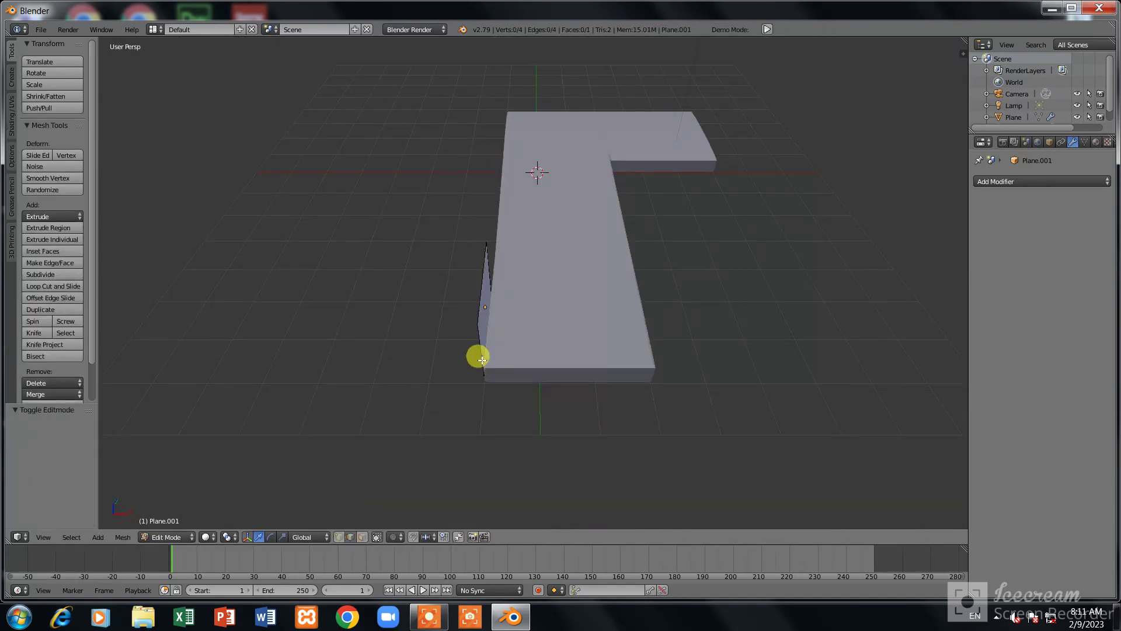
Extrude the panel's edge along X into a wall and raise the edge vertically
key("KP_7")
key("e")
key("x")
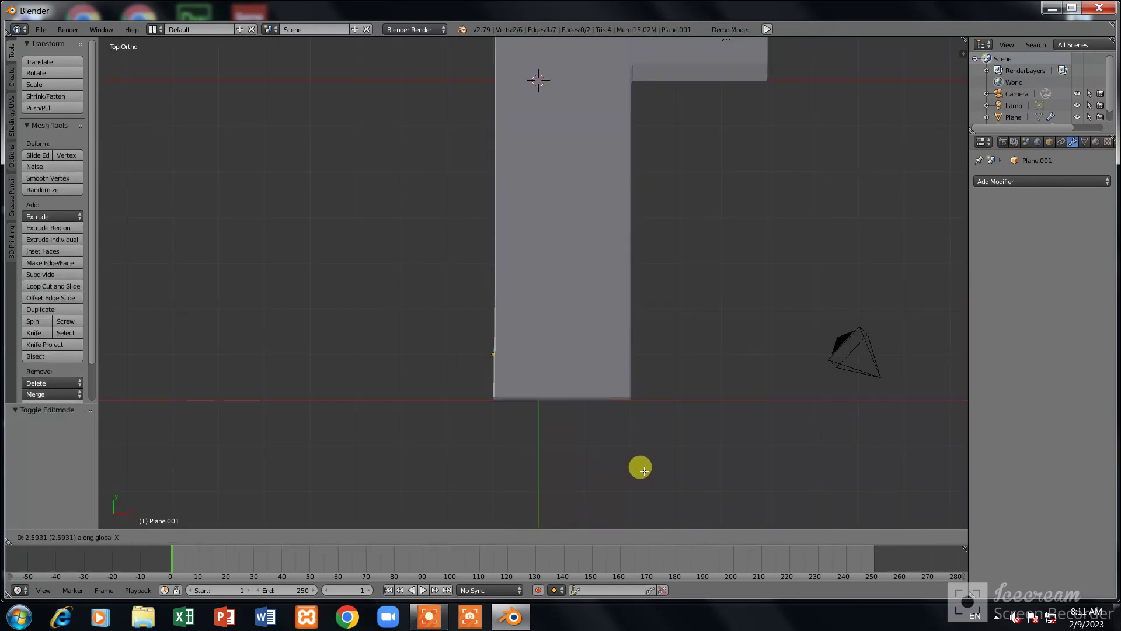
left_click(655, 468)
mouse_move(650, 415)
middle_mouse_down()
mouse_move(563, 285)
mouse_move(516, 278)
mouse_move(501, 337)
middle_mouse_up()
key("g")
key("z")
left_click(571, 261)
Extrude further wall sections along Y around the base and add a Solidify modifier
key("KP_7")
key("w")
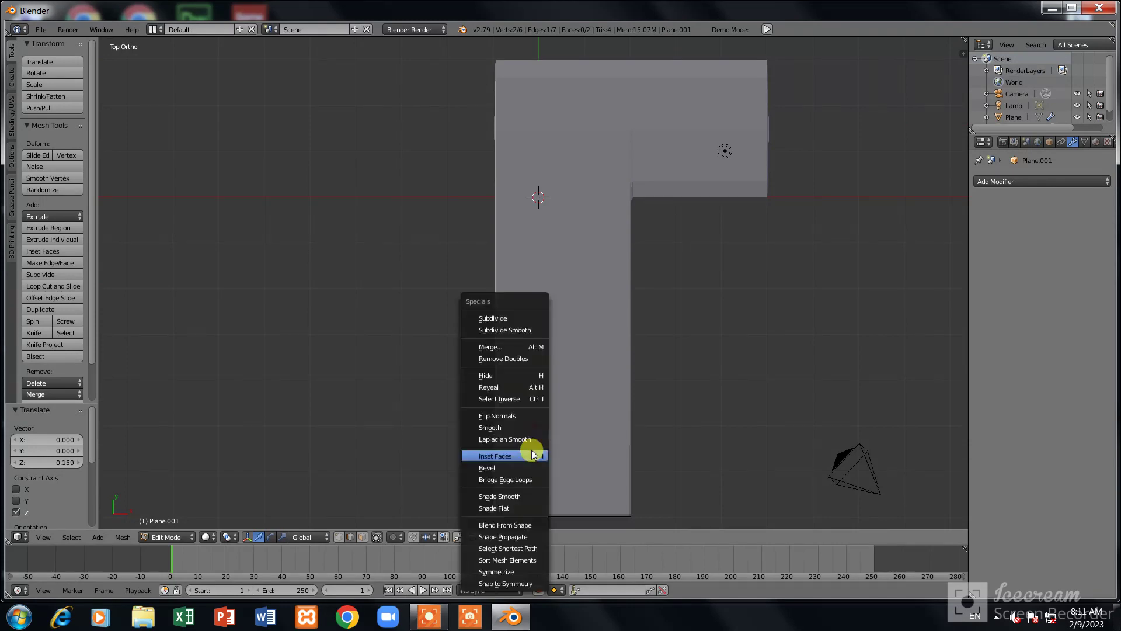
key("e")
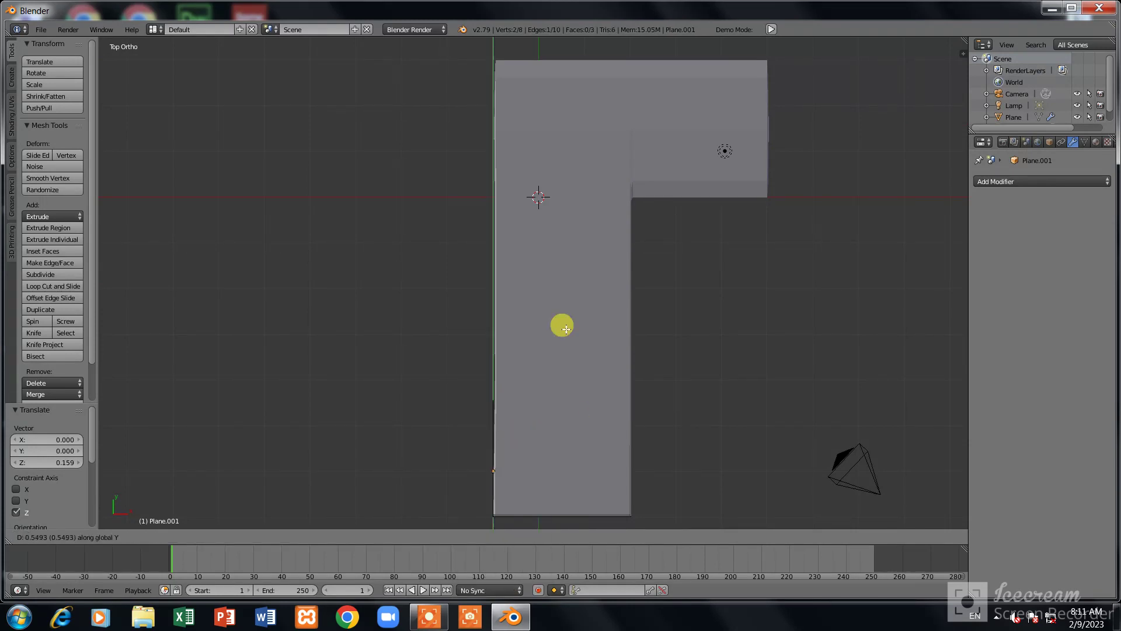
left_click(594, 44)
key("e")
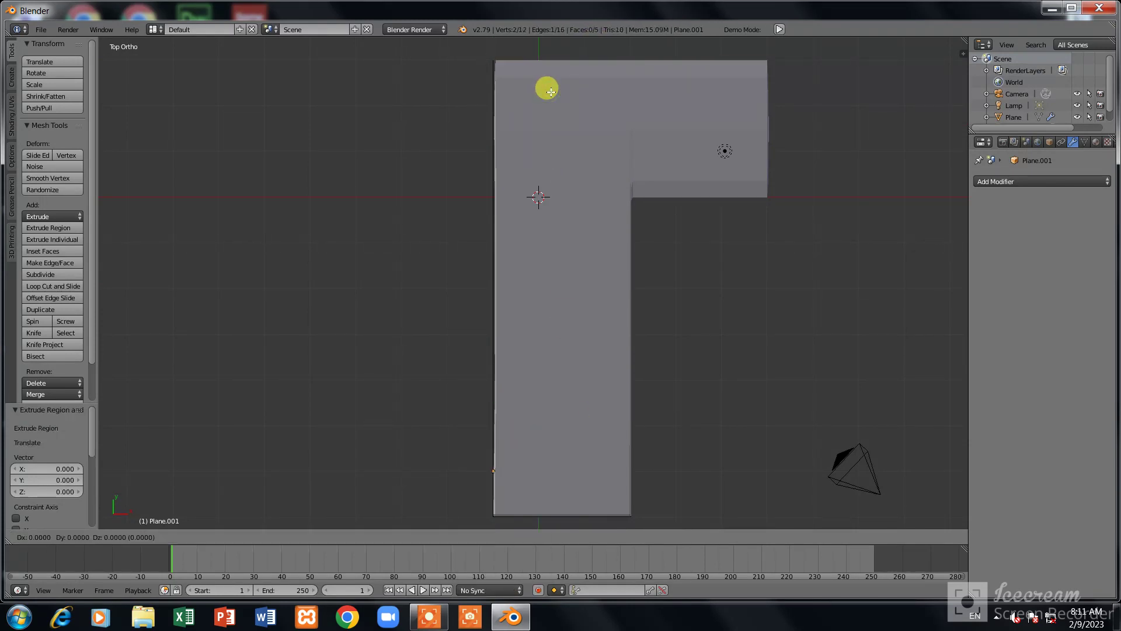
left_click(691, 92)
left_click(1018, 181)
left_click(879, 348)
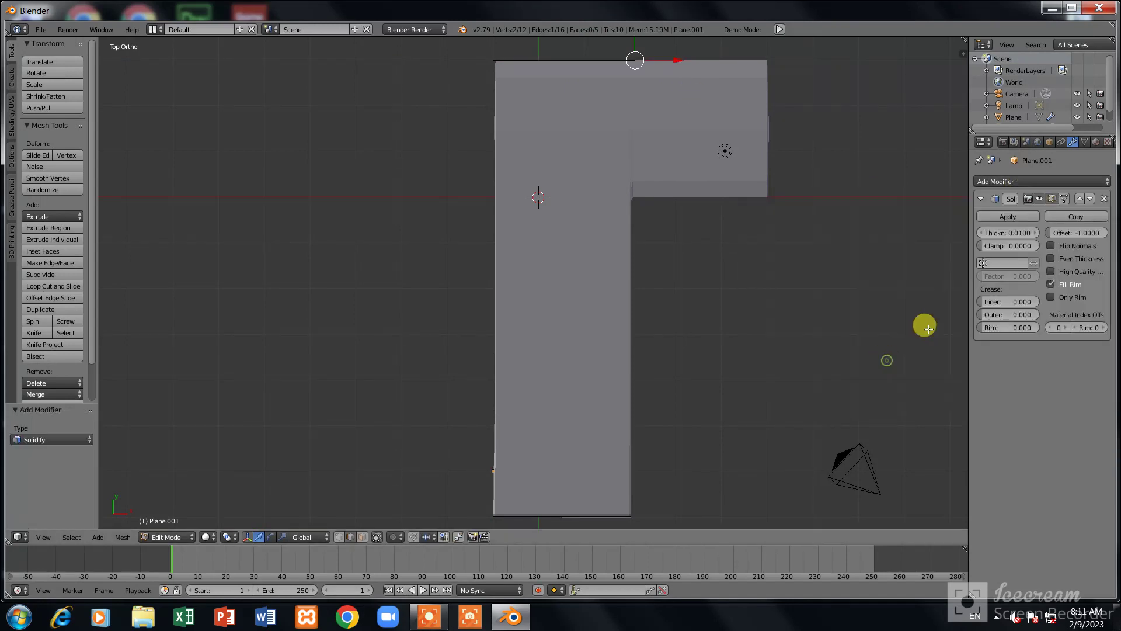
Set Solidify thickness to -0.312 and add a Subdivision Surface modifier
left_click_drag(1008, 232, 744, 257)
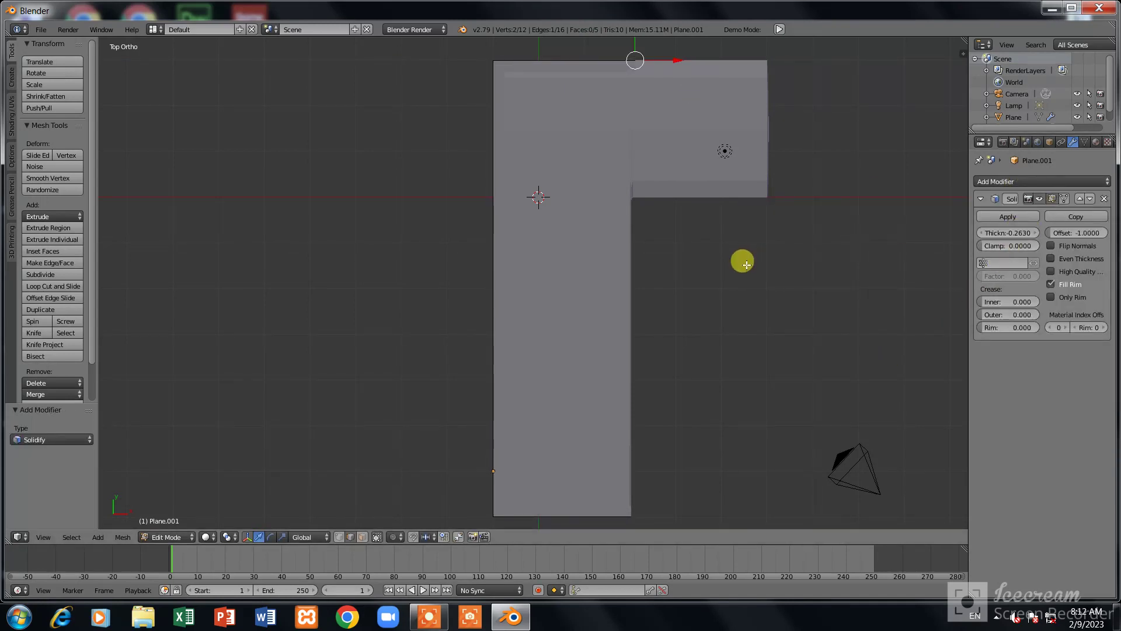
middle_click_drag(743, 257, 931, 245)
left_click(1055, 187)
left_click(913, 370)
In Edit Mode, add two loop cuts across the backrest, one near its end
key("Tab")
key("Tab")
key("KP_7")
mouse_move(585, 353)
middle_mouse_down()
mouse_move(551, 293)
mouse_move(389, 266)
mouse_move(689, 316)
middle_mouse_up()
key("ctrl+r")
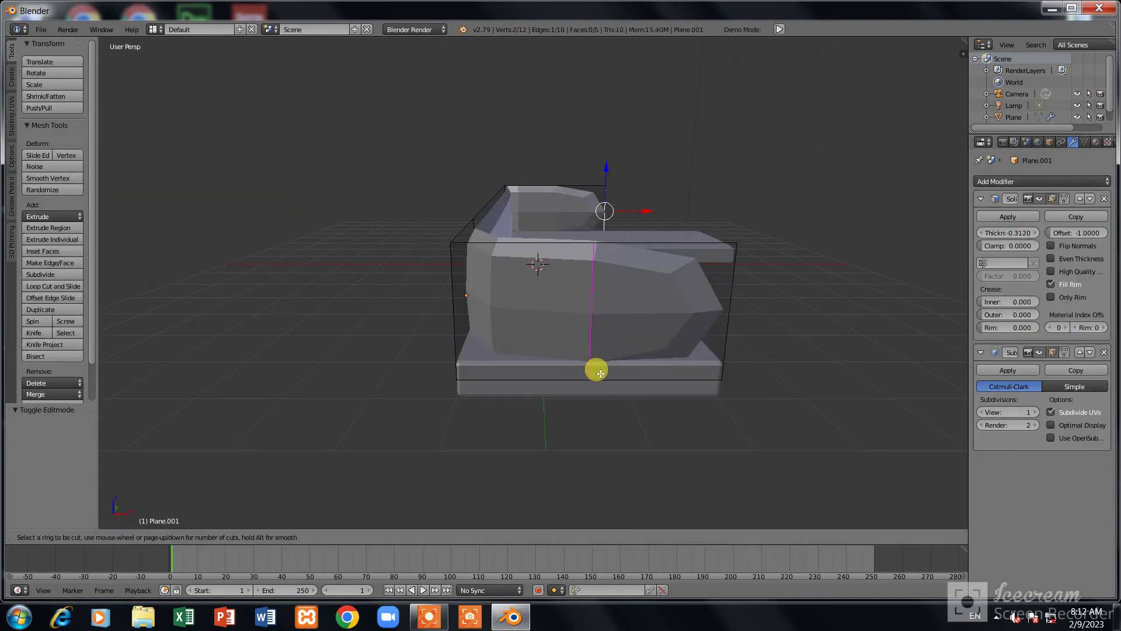
left_click(600, 374)
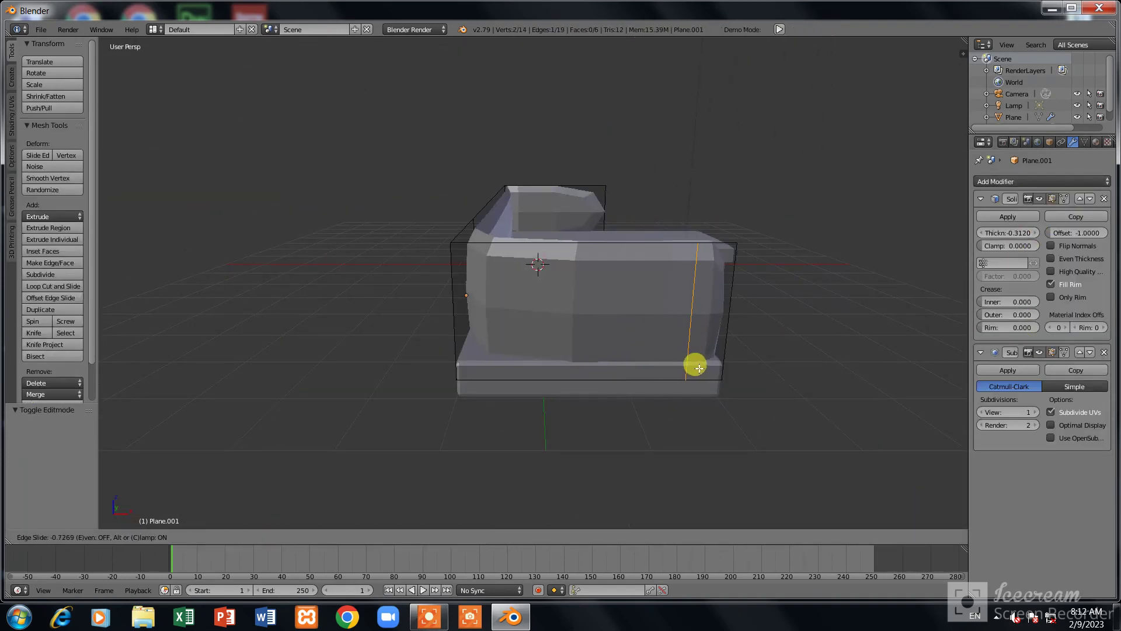
left_click(718, 339)
key("ctrl+r")
left_click(518, 348)
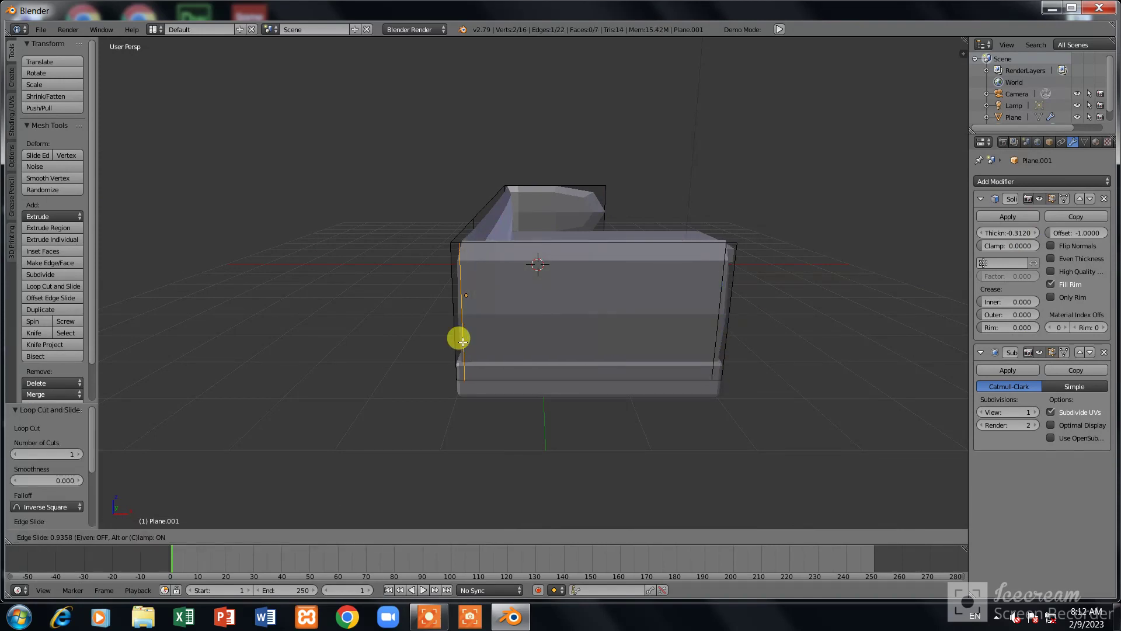
left_click(468, 341)
middle_click_drag(483, 331, 551, 245)
key("ctrl+r")
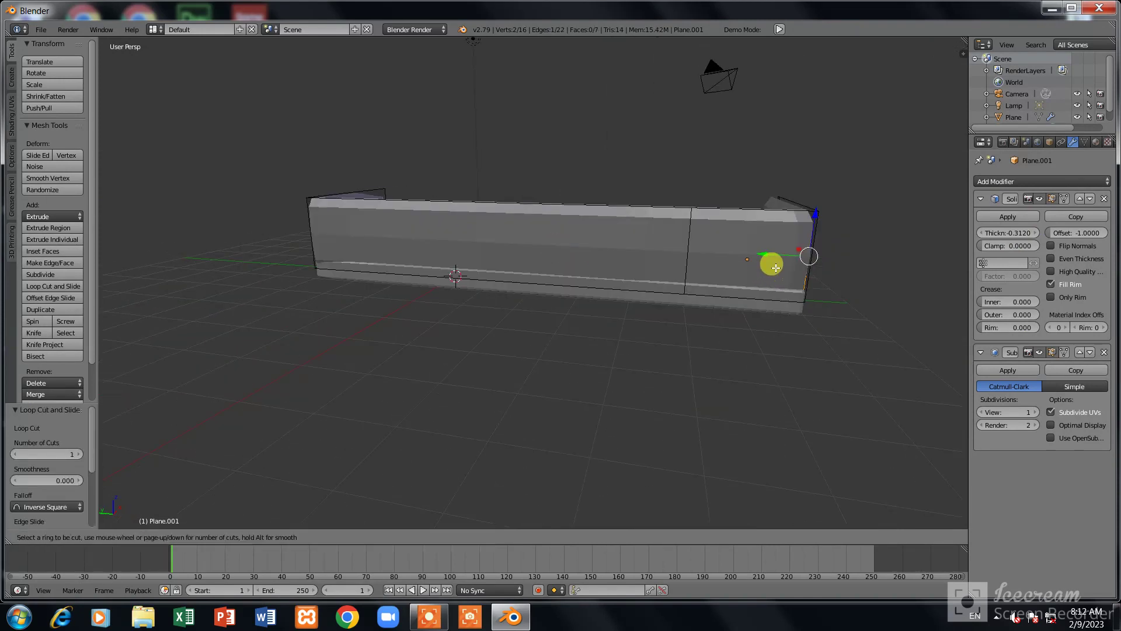
key("Escape")
Bevel the edge near the end, then add and bevel a centred loop cut
key("ctrl+b")
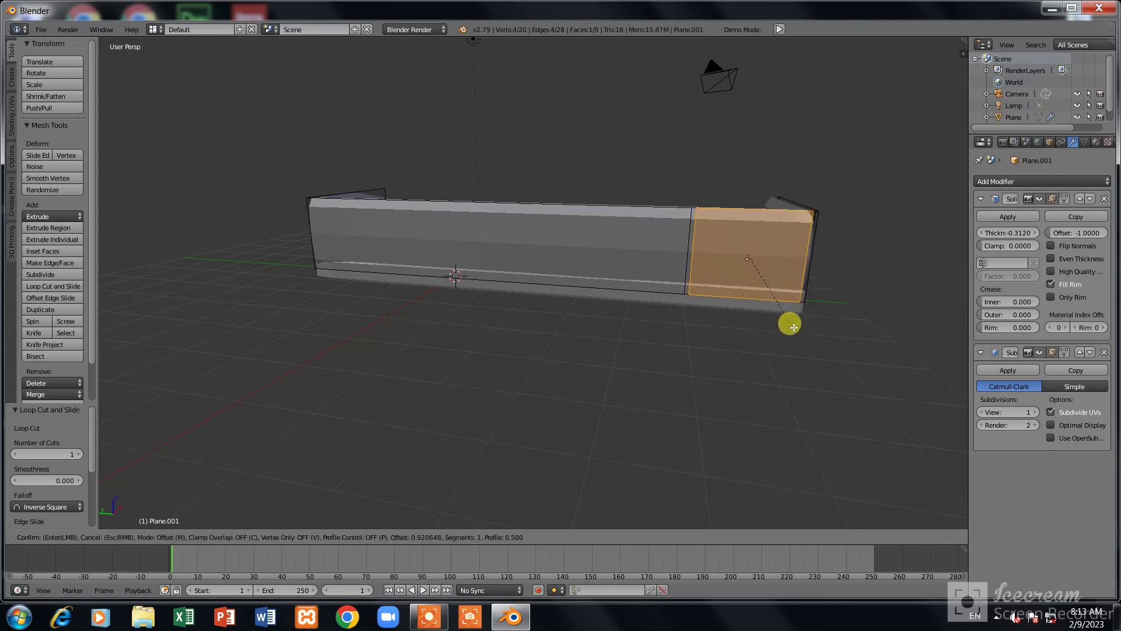
left_click(793, 327)
key("ctrl+r")
left_click(476, 288)
right_click(496, 315)
key("ctrl+b")
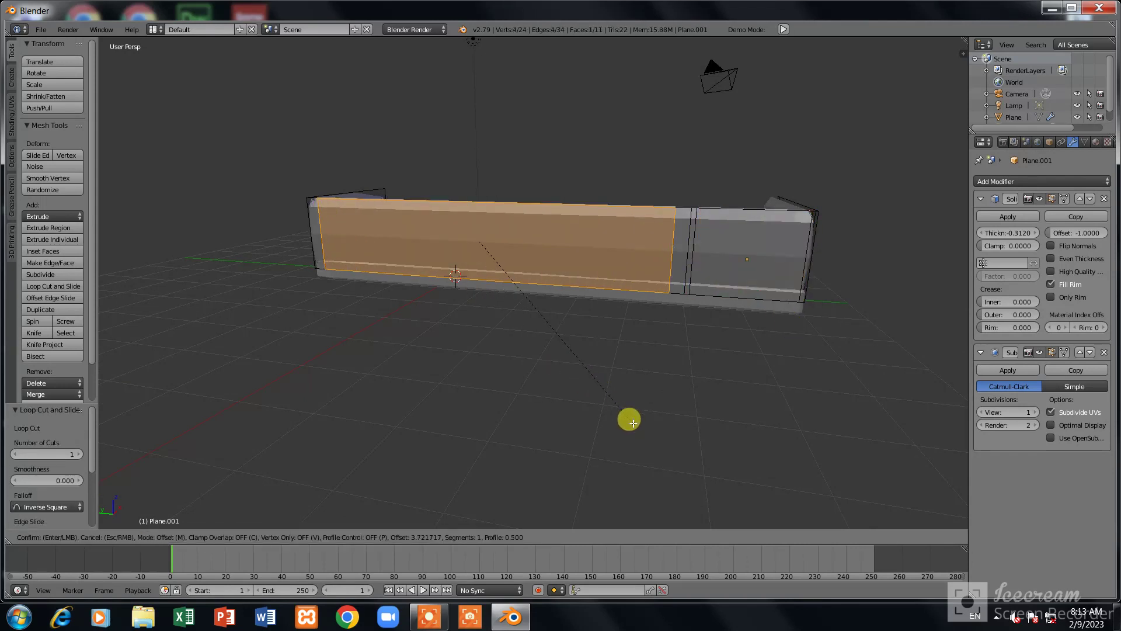
left_click(636, 430)
Add a centred loop cut on the other armrest and bevel its front face
mouse_move(633, 396)
middle_mouse_down()
mouse_move(363, 347)
mouse_move(456, 323)
middle_mouse_up()
key("ctrl+r")
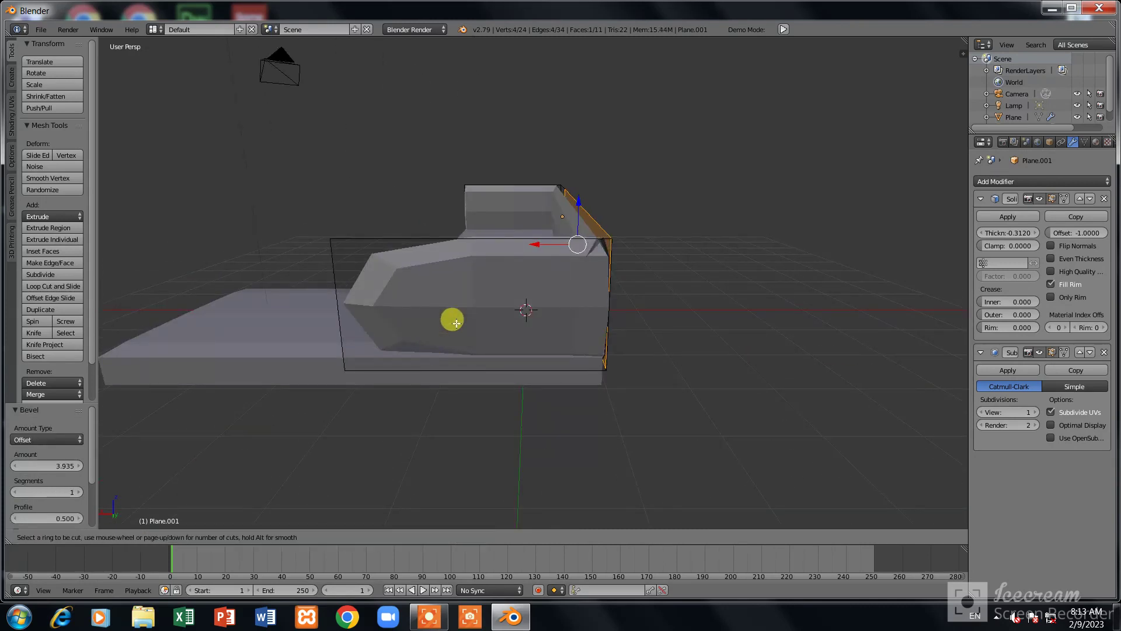
left_click(515, 253)
right_click(582, 358)
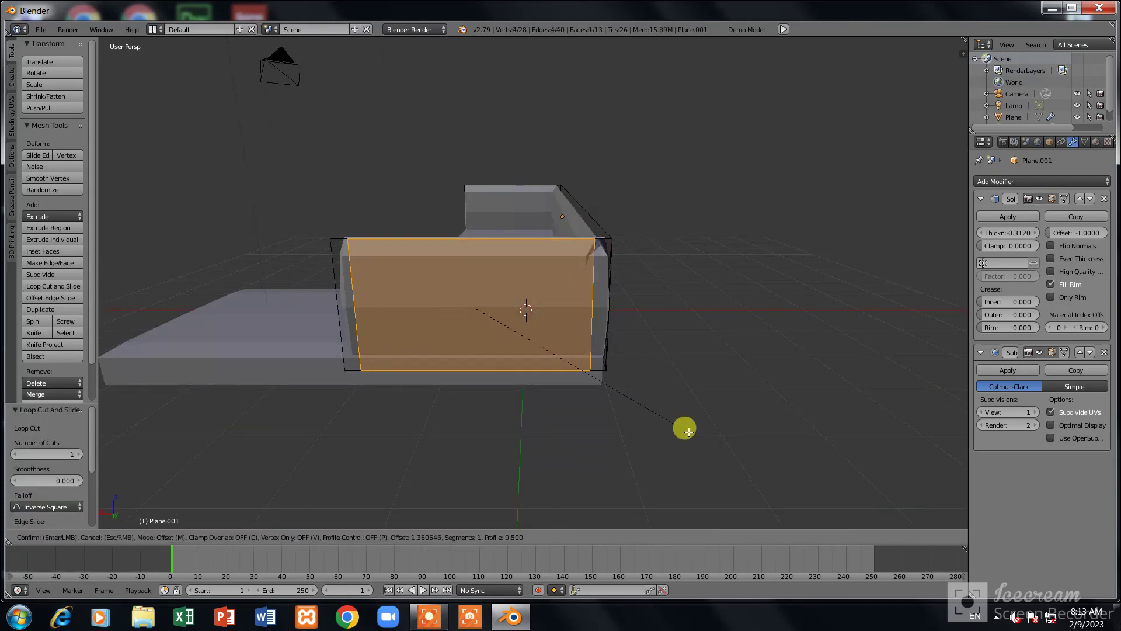
key("ctrl+b")
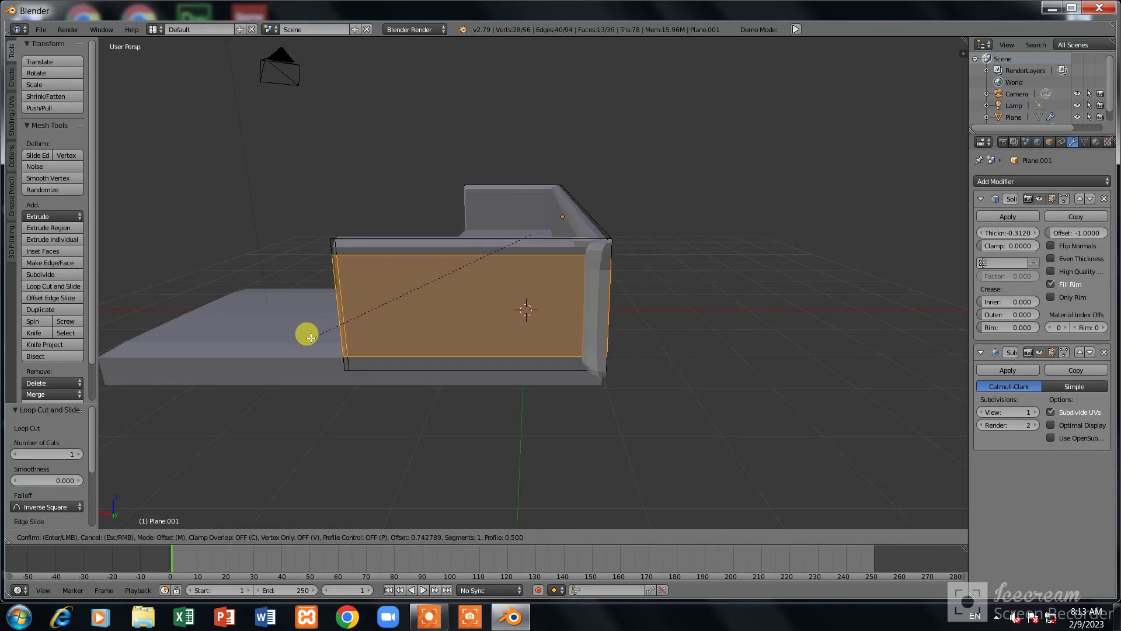
left_click(306, 333)
mouse_move(305, 332)
middle_mouse_down()
mouse_move(650, 279)
mouse_move(495, 275)
middle_mouse_up()
Extrude and slide the backrest's long edge loop, then return to Object Mode
key("ctrl+z")
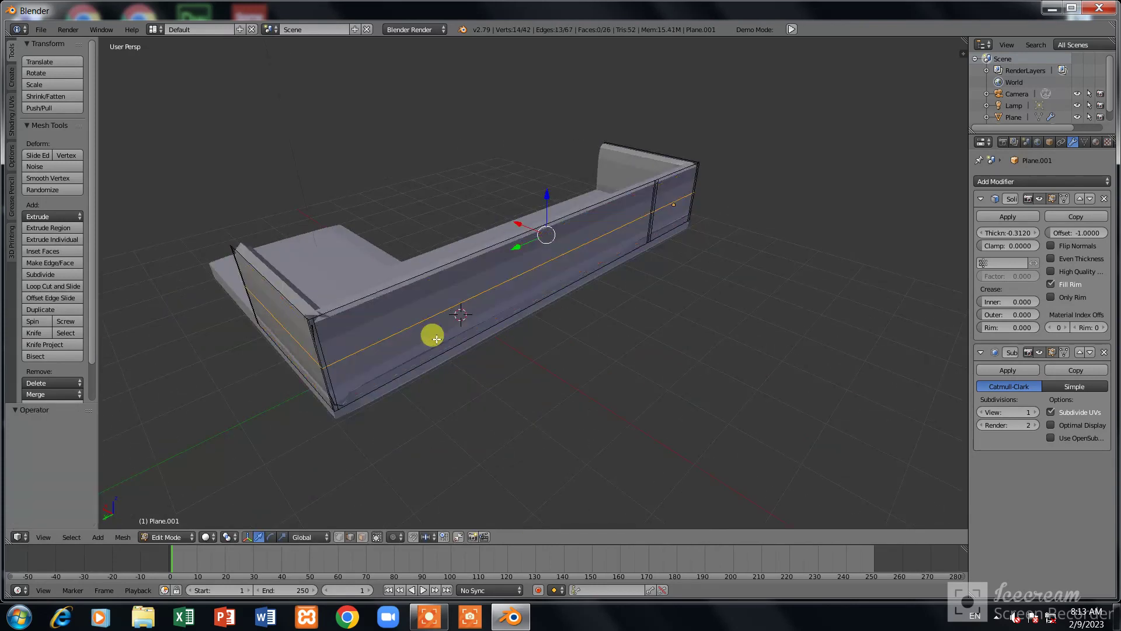
key("e")
left_click(372, 323)
key("g")
key("g")
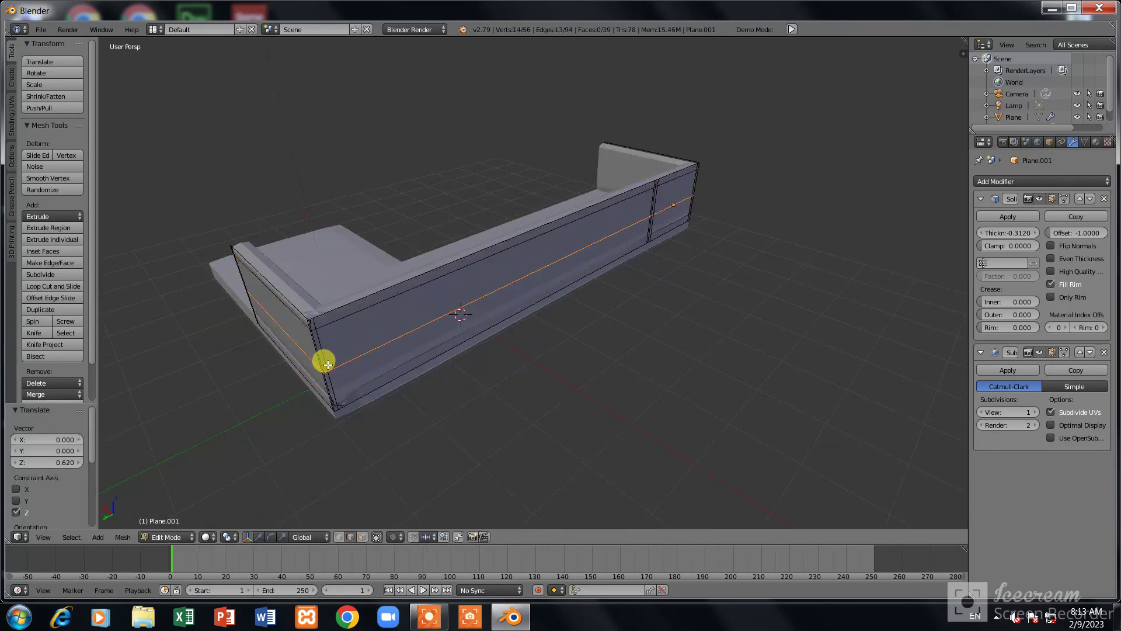
left_click(334, 390)
key("Tab")
mouse_move(331, 388)
middle_mouse_down()
mouse_move(609, 273)
mouse_move(676, 288)
mouse_move(690, 312)
middle_mouse_up()
key("KP_1")
Raise the whole sofa vertically along Z
key("KP_5")
key("g")
key("z")
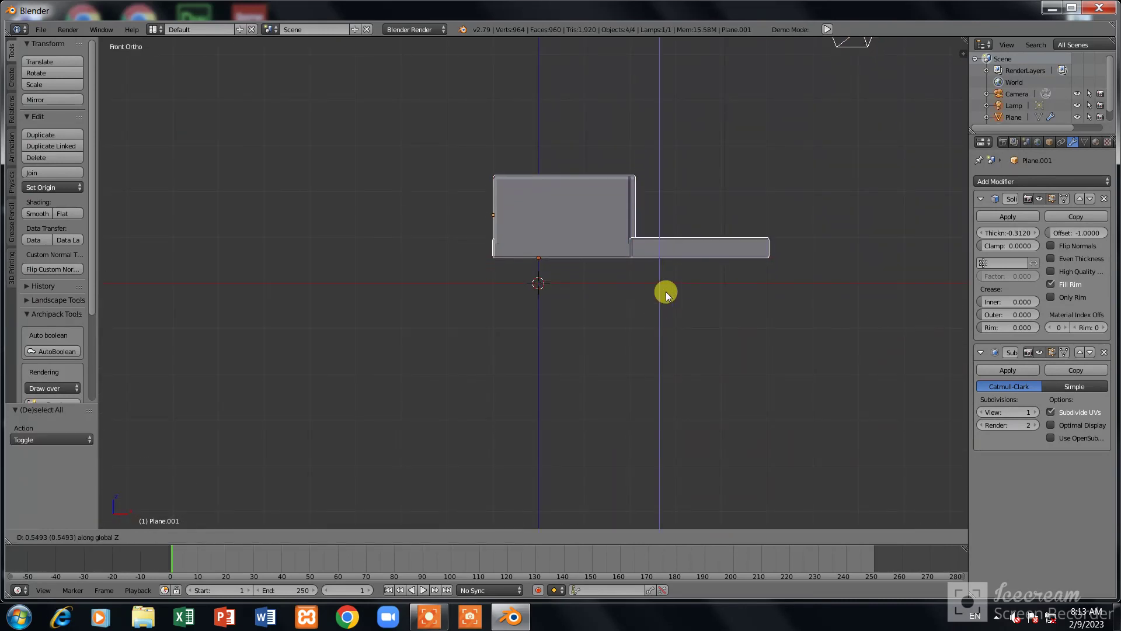
left_click(653, 296)
Add a mesh in Edit Mode by mistake, undo it, and leave Edit Mode
key("Tab")
key("KP_7")
key("shift+a")
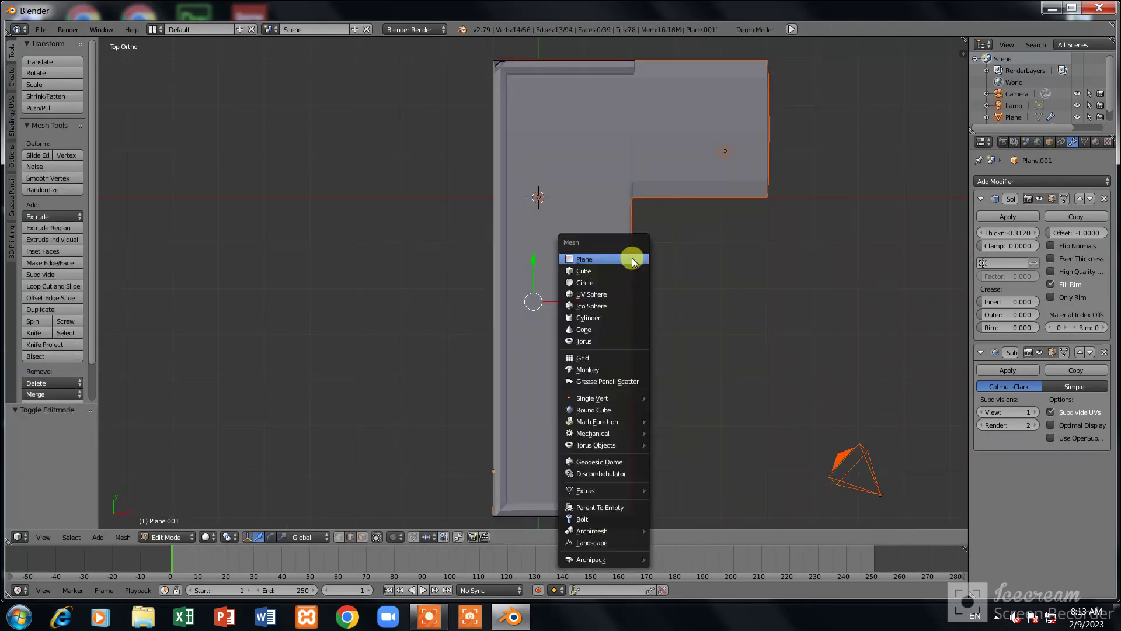
left_click(633, 252)
key("g")
left_click(740, 293)
key("ctrl+z")
key("ctrl+z")
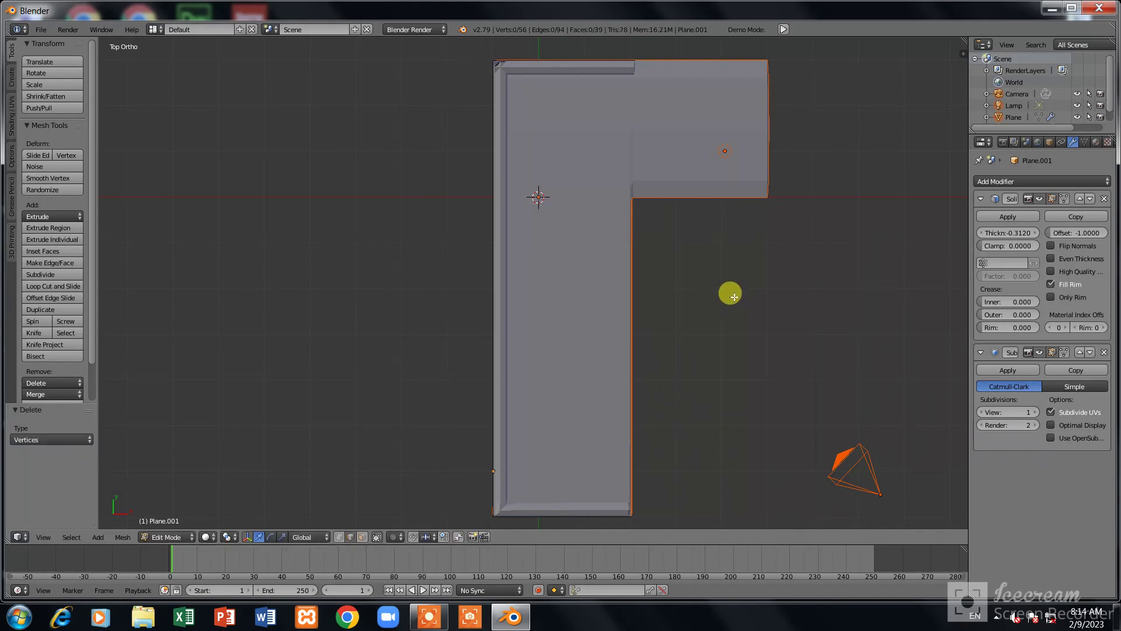
key("Tab")
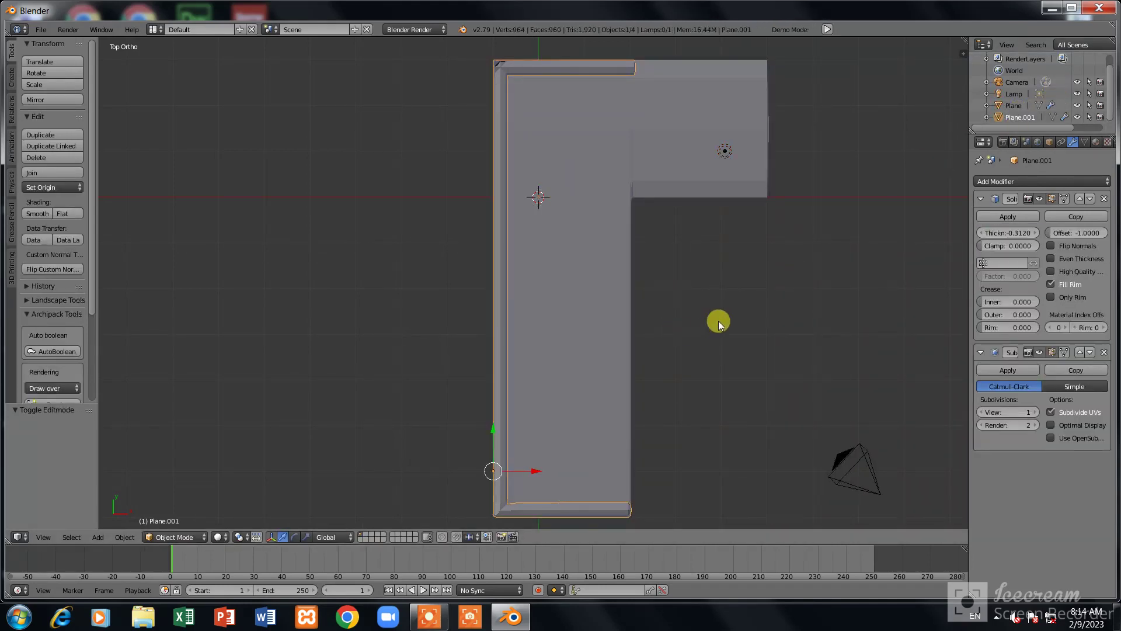
Add a new plane and scale it down in wireframe view
key("shift+a")
scroll(766, 53, "up", 2)
left_click(762, 48)
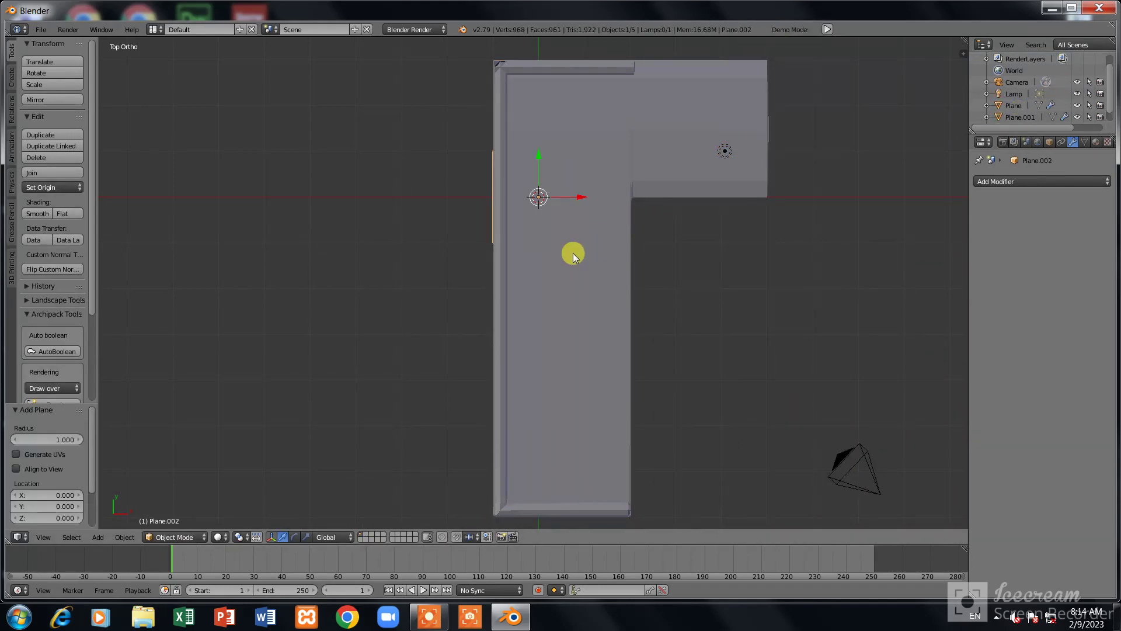
key("z")
key("s")
left_click(606, 250)
Move the new plane along Y to the lower end of the long base section
key("g")
key("x")
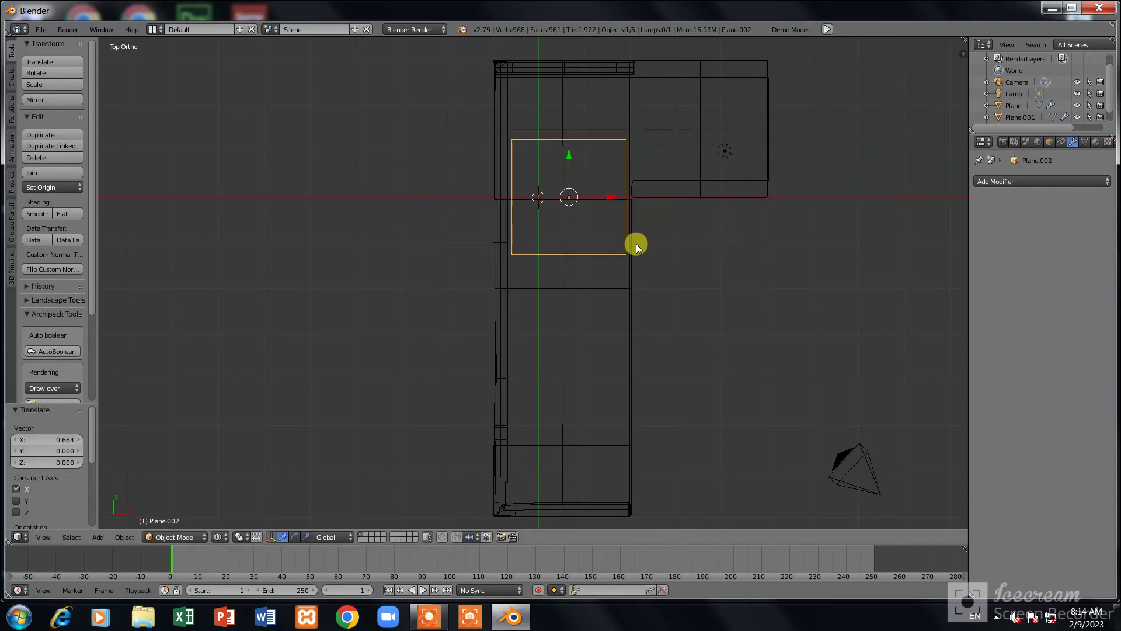
key("y")
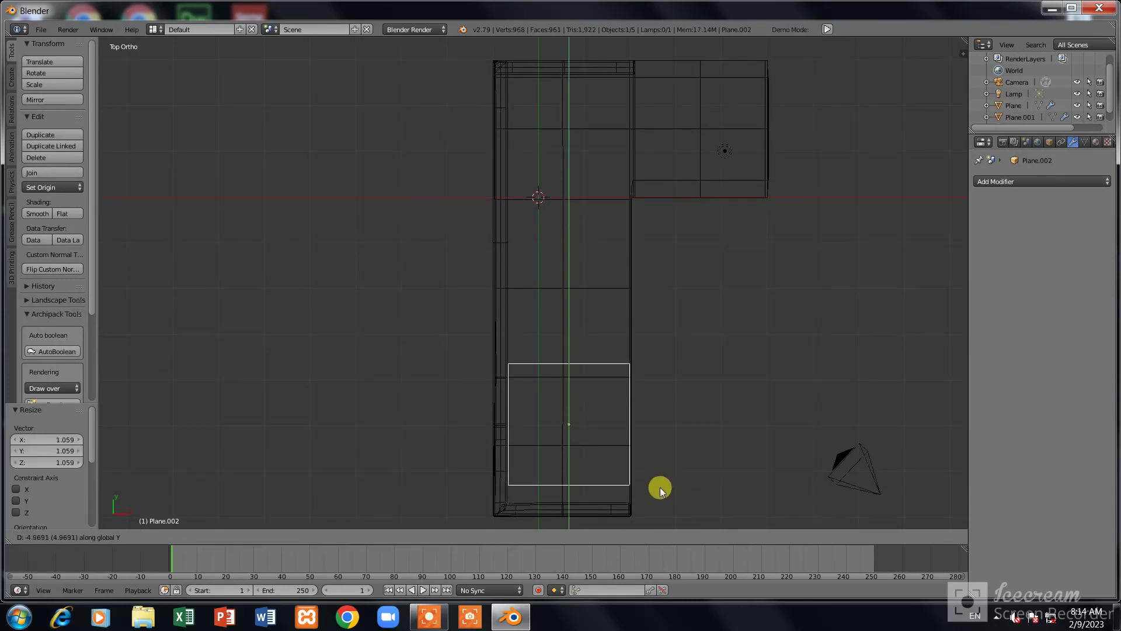
left_click(657, 500)
key("g")
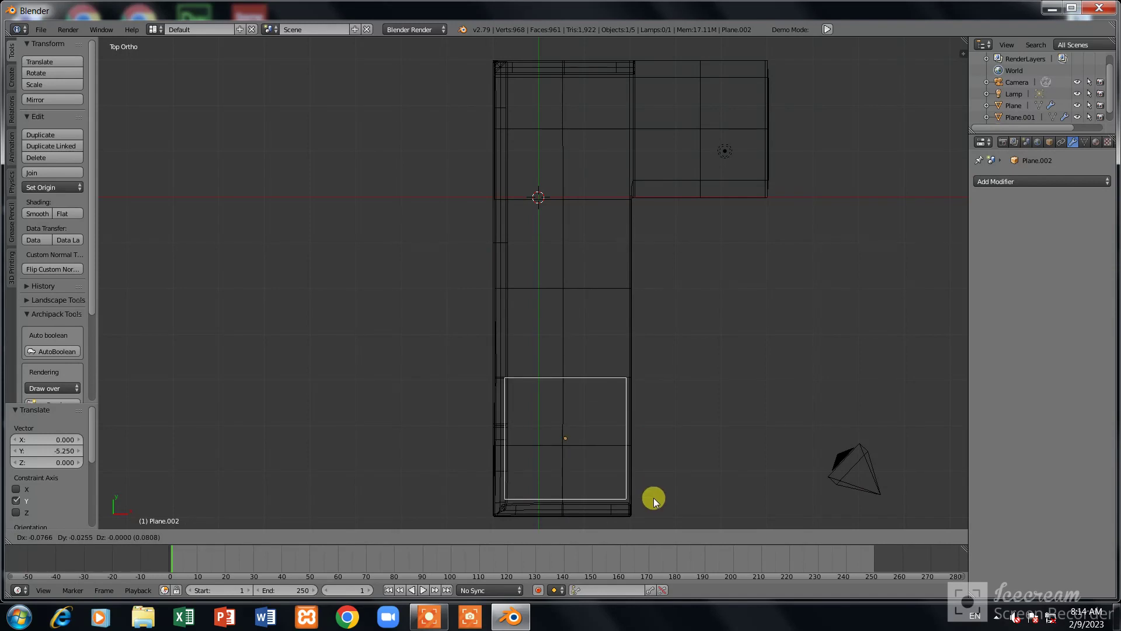
left_click(656, 501)
Raise the plane 0.92 along Z so it rests on top of the seat base
key("KP_1")
key("z")
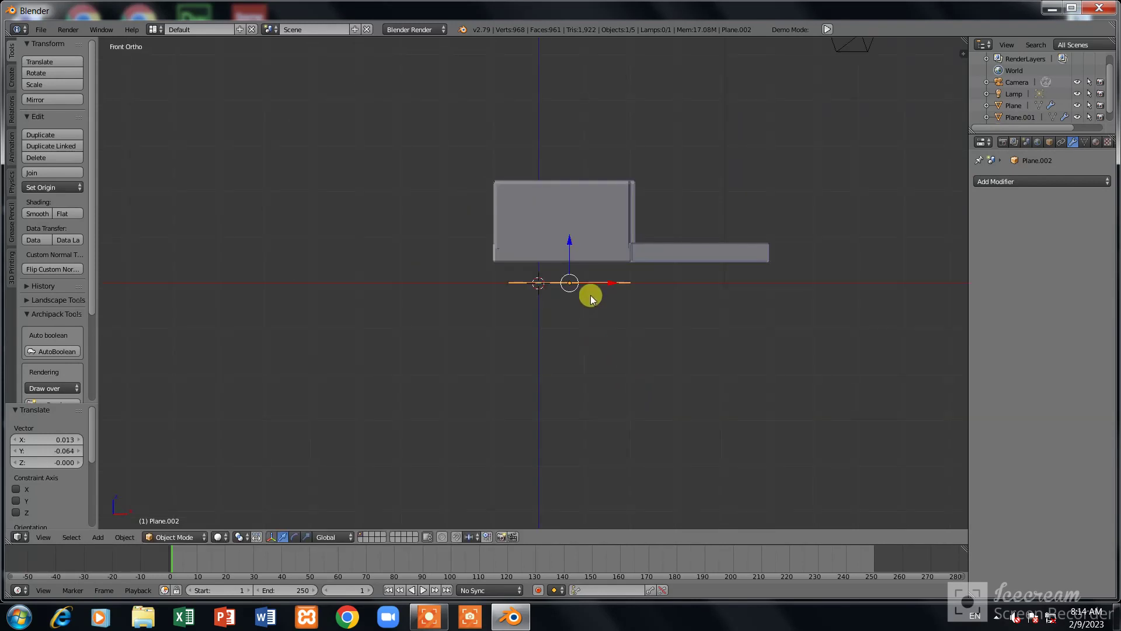
key("KP_3")
key("g")
key("z")
left_click(436, 307)
scroll(460, 293, "up", 5)
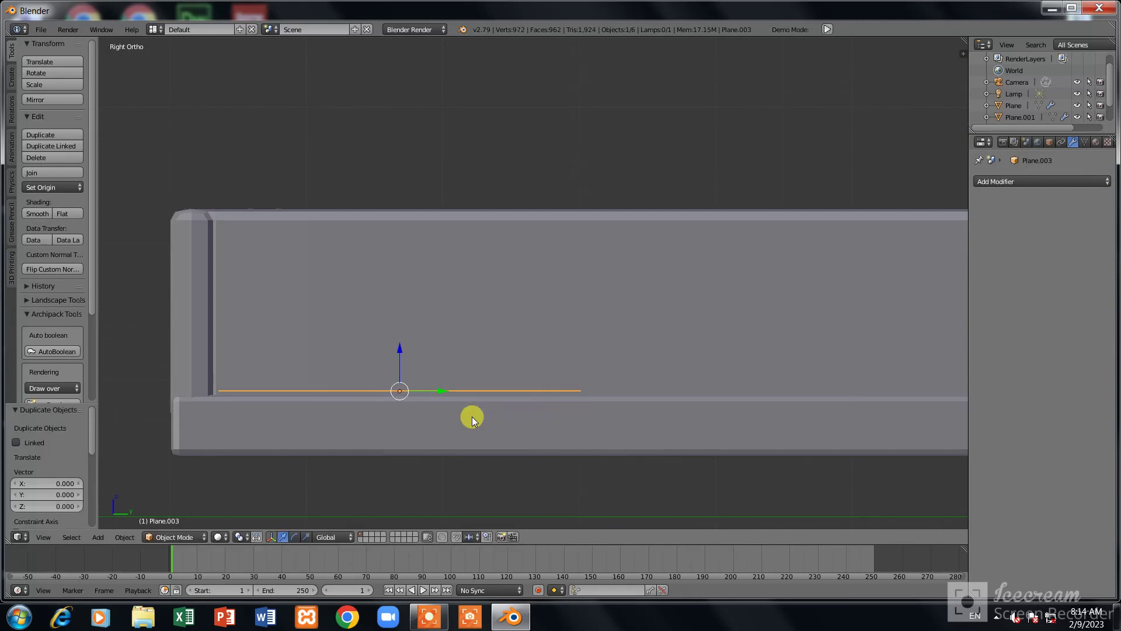
Replace the flat plane with a new one and extrude it upward into a box
key("Delete")
key("shift+a")
left_click(472, 417)
key("Tab")
key("e")
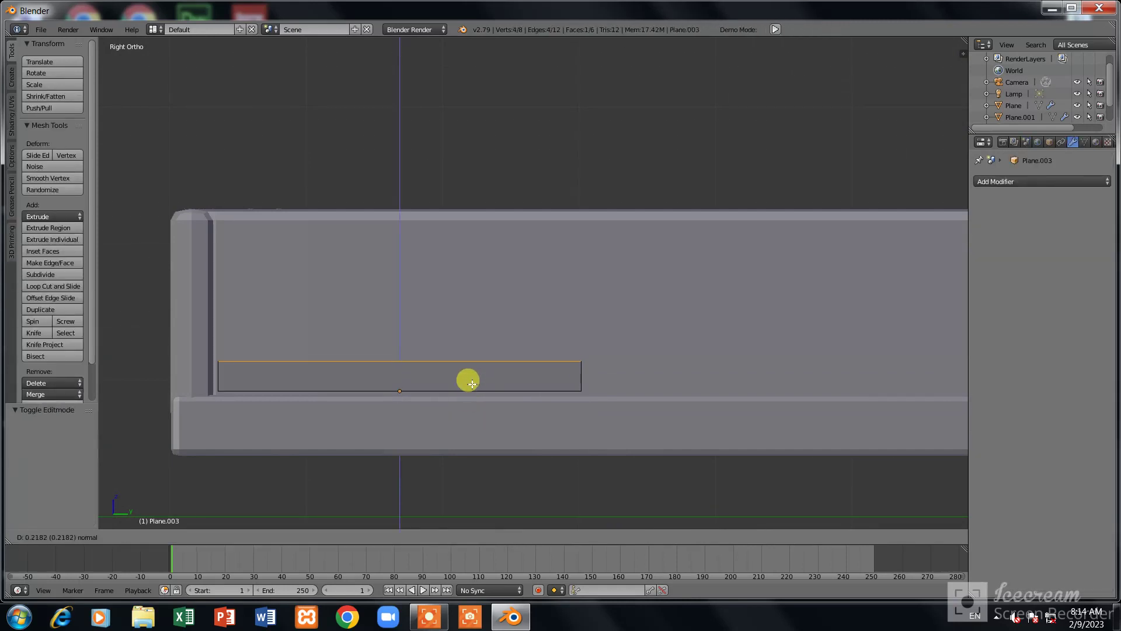
left_click(475, 371)
Add a Subdivision Surface modifier to the box
left_click(1051, 182)
left_click(876, 377)
mouse_move(838, 358)
middle_mouse_down()
mouse_move(553, 413)
mouse_move(439, 400)
middle_mouse_up()
Add six loop cuts across the top of the cushion
key("ctrl+r")
left_click(435, 435)
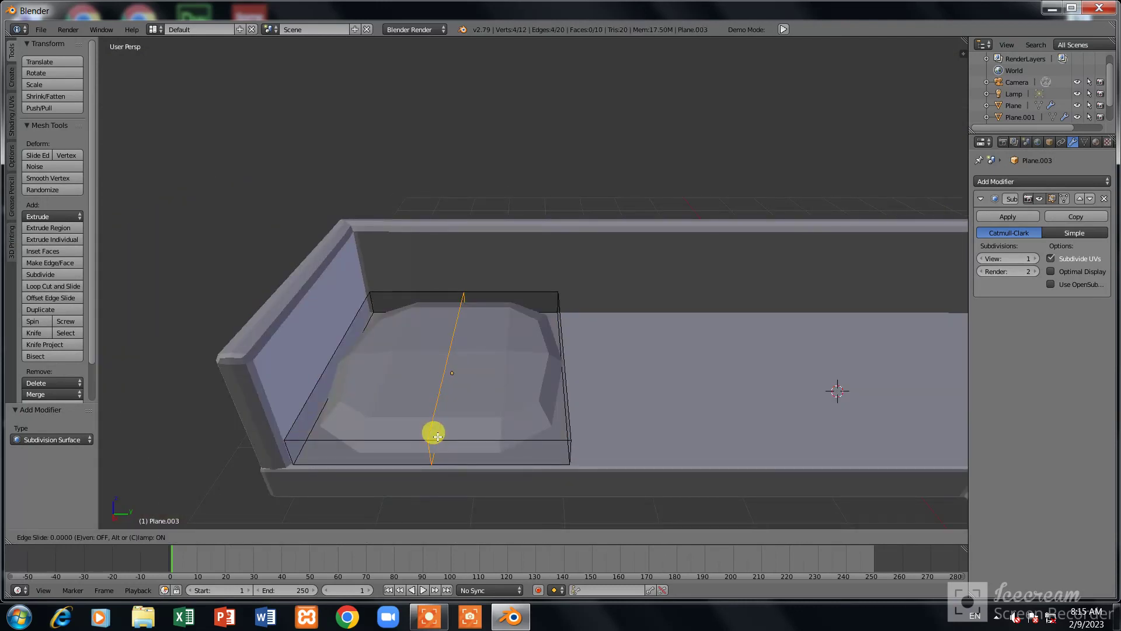
left_click(438, 427)
key("ctrl+z")
key("ctrl+r")
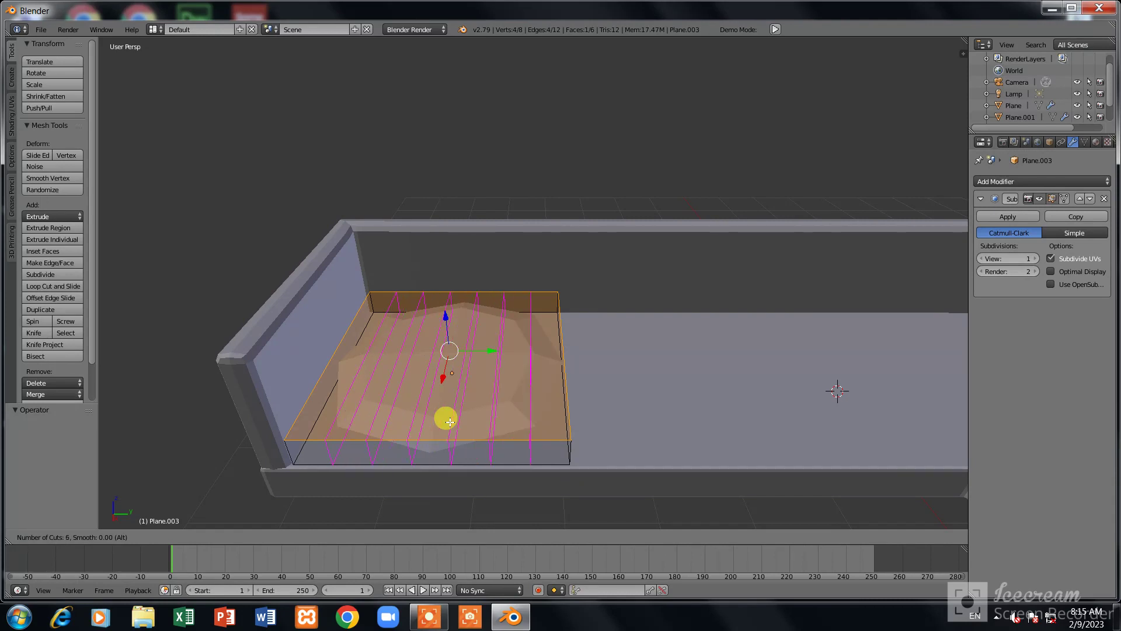
left_click(450, 422)
left_click(453, 419)
key("ctrl+z")
key("ctrl+r")
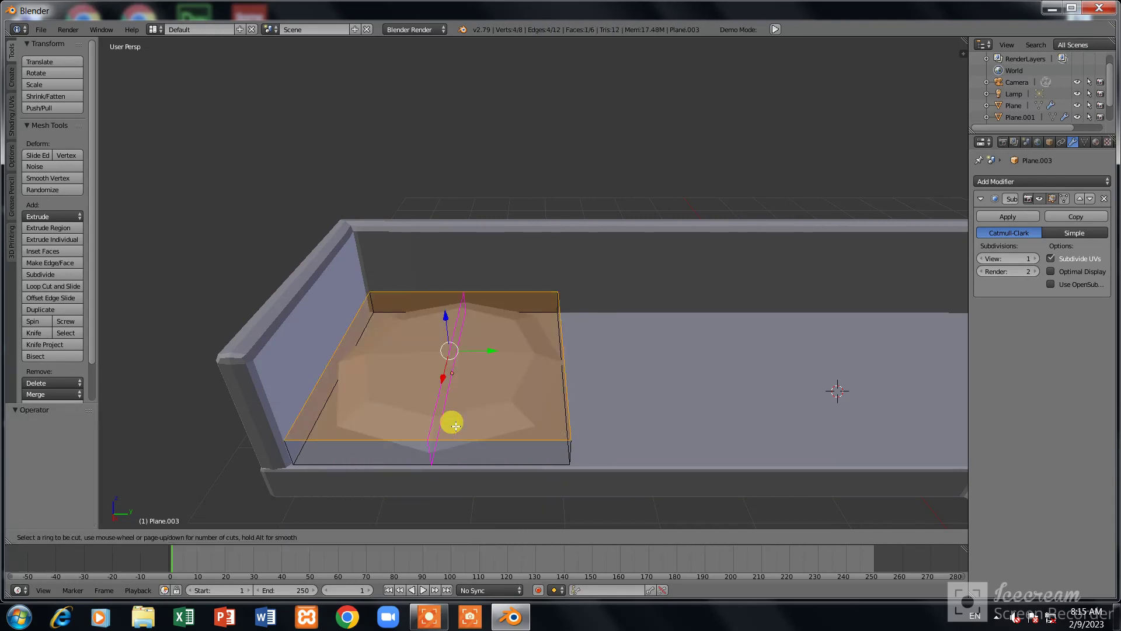
left_click(457, 424)
Add six perpendicular loop cuts in the other direction
key("ctrl+r")
left_click(561, 424)
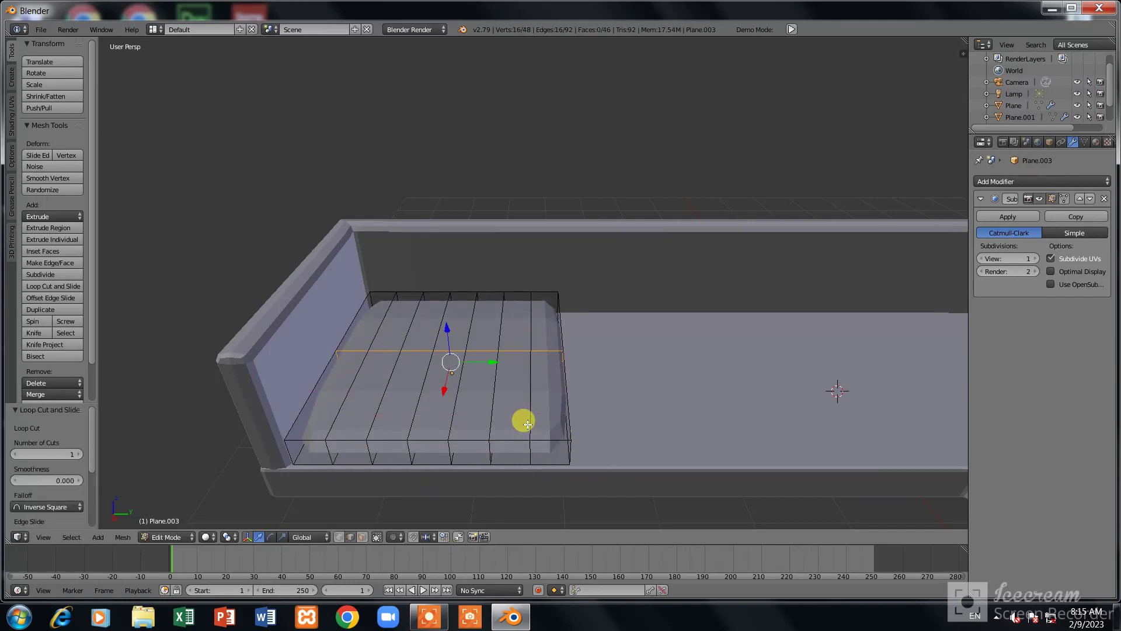
key("ctrl+z")
key("ctrl+r")
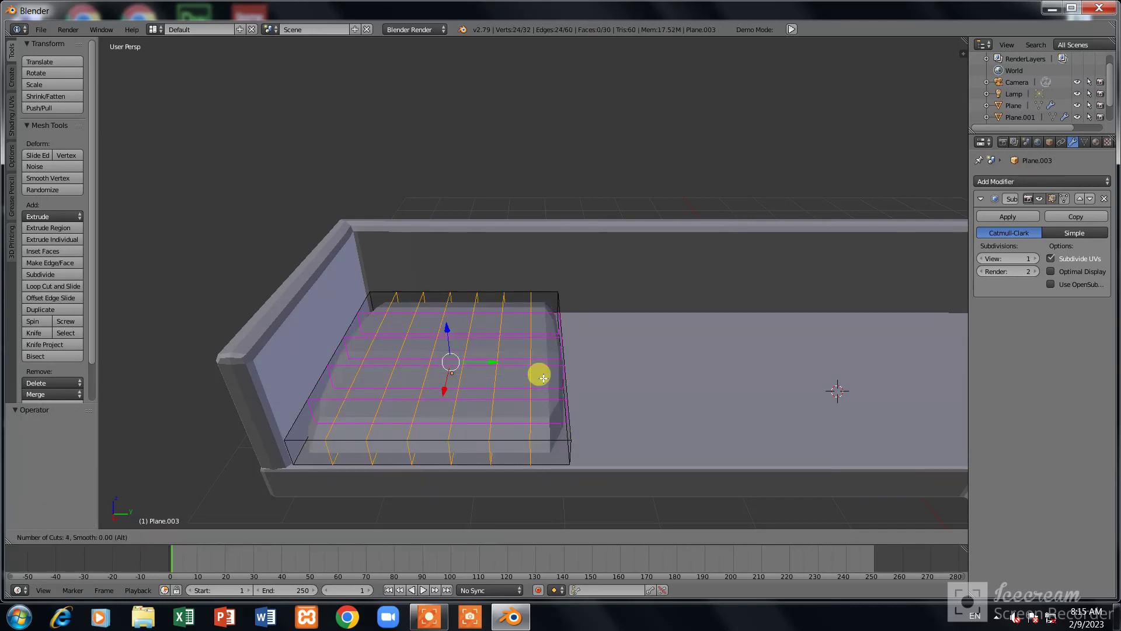
left_click(543, 378)
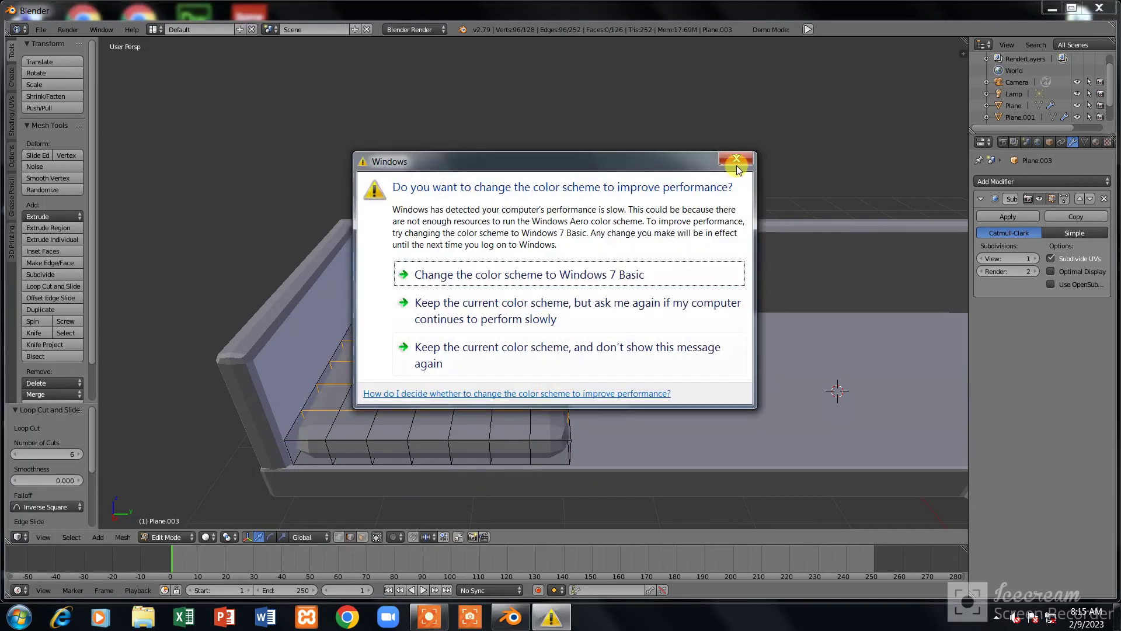
key("ctrl+r")
key("Escape")
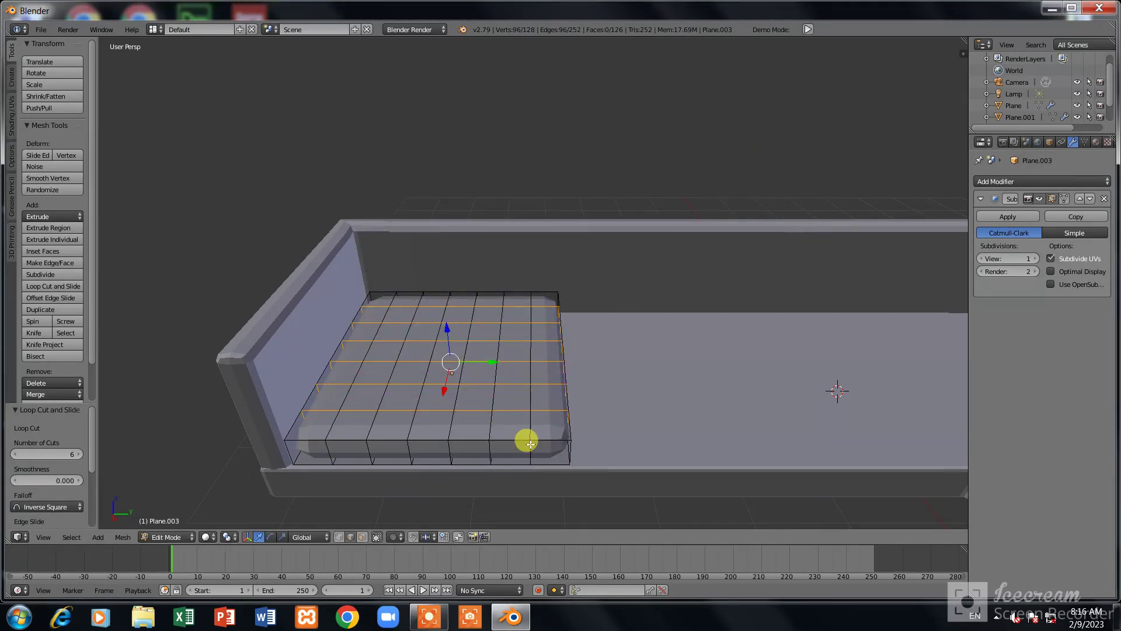
scroll(526, 435, "up", 3)
scroll(519, 420, "up", 2)
Add edge loops near the cushion's edge and around its sides, then return to Object Mode
key("ctrl+r")
left_click(586, 516)
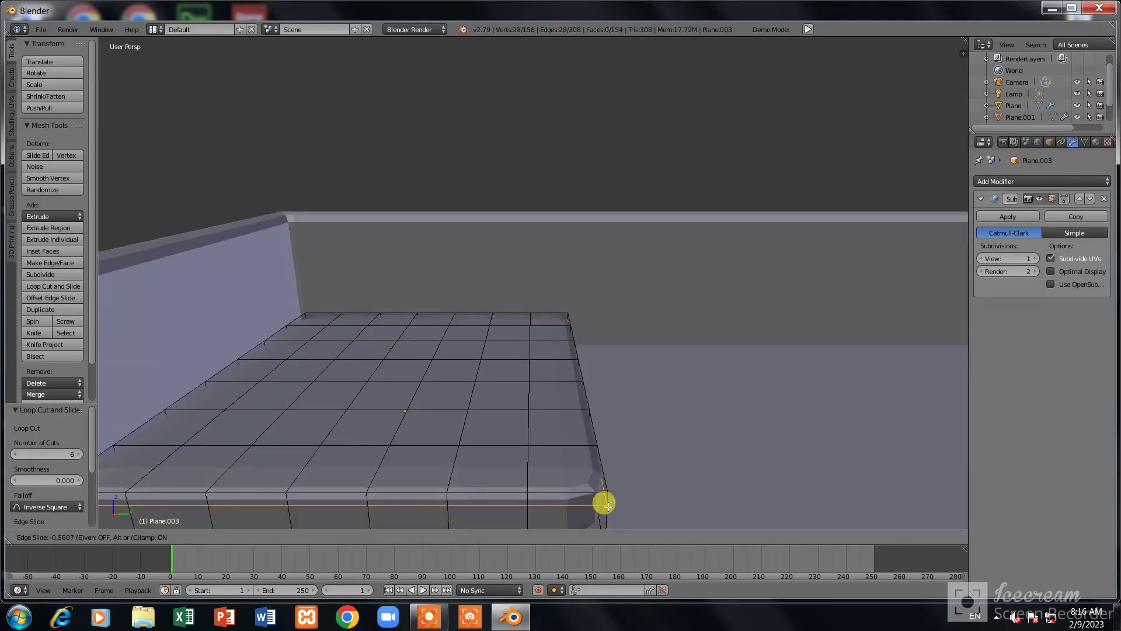
left_click(600, 505)
key("KP_8")
key("ctrl+r")
left_click(583, 443)
left_click(611, 458)
key("Tab")
mouse_move(606, 460)
middle_mouse_down()
mouse_move(541, 401)
mouse_move(534, 371)
middle_mouse_up()
left_click(175, 537)
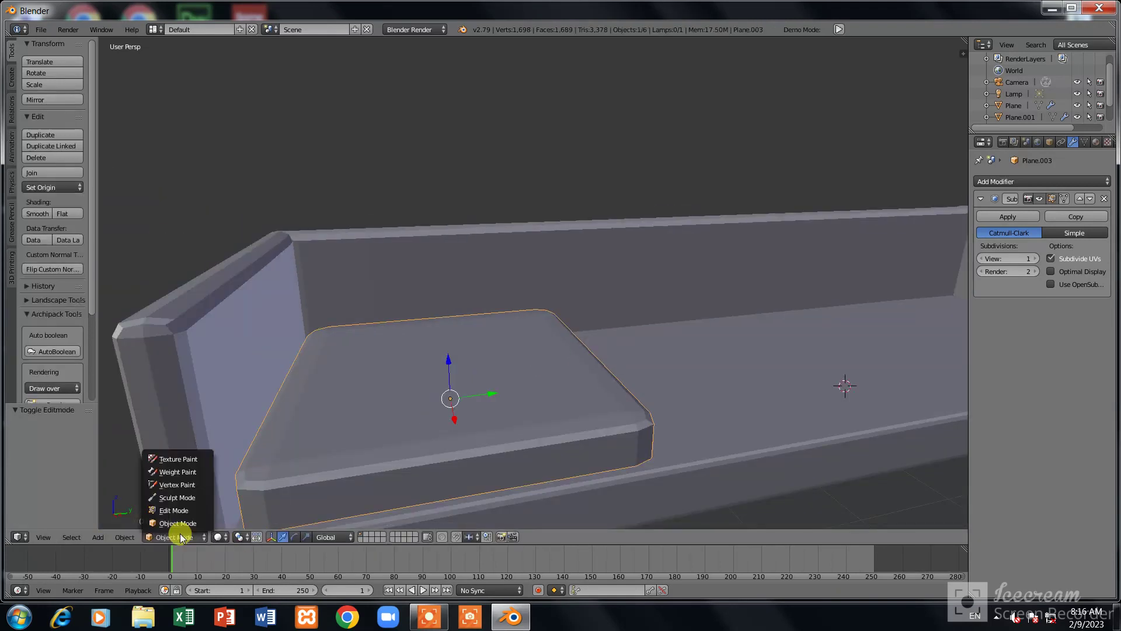
Enter Sculpt Mode with the Clay brush and enable dynamic topology
left_click(172, 497)
left_click(57, 78)
left_click(137, 163)
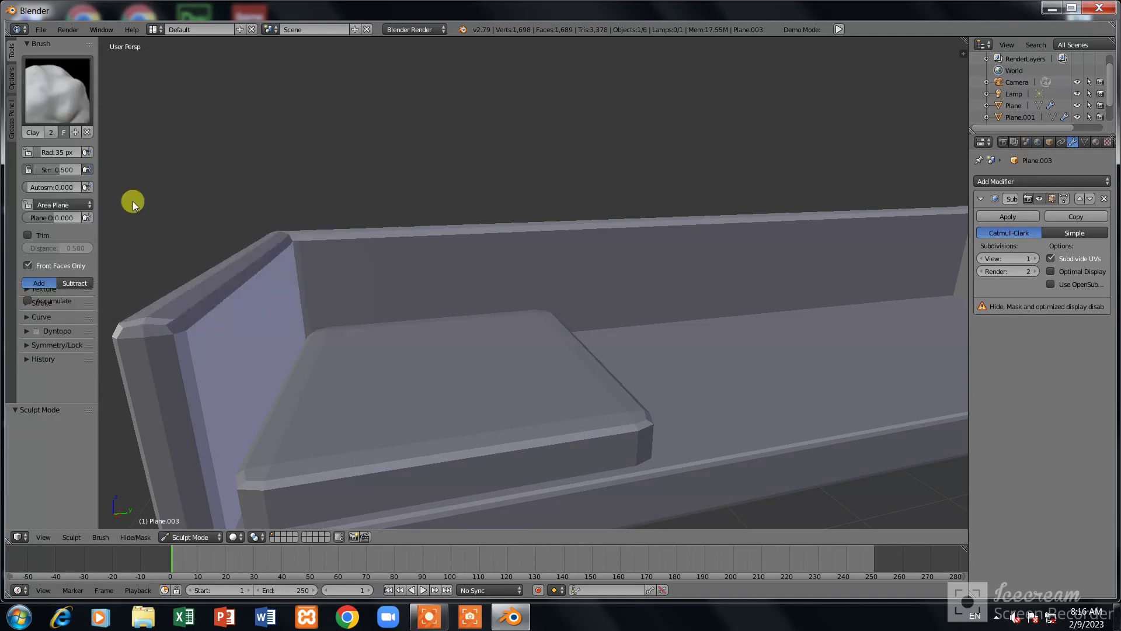
left_click(36, 360)
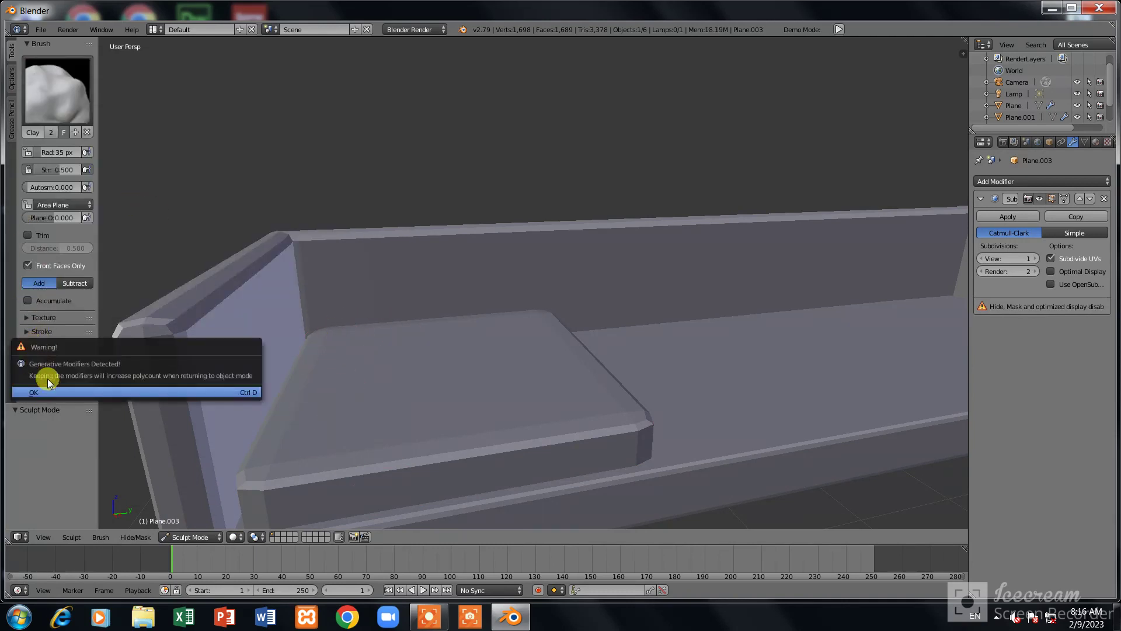
left_click(47, 378)
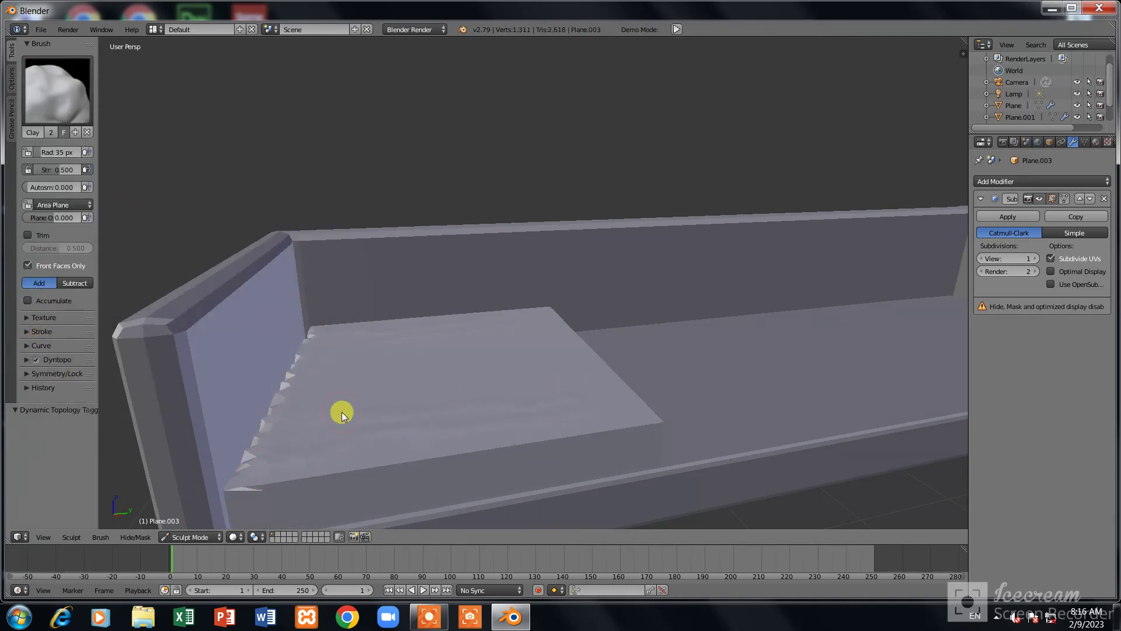
Sculpt Blob strokes along the cushion edge and Clay strokes across its top
left_click(57, 88)
left_click(45, 150)
left_click_drag(303, 438, 391, 387)
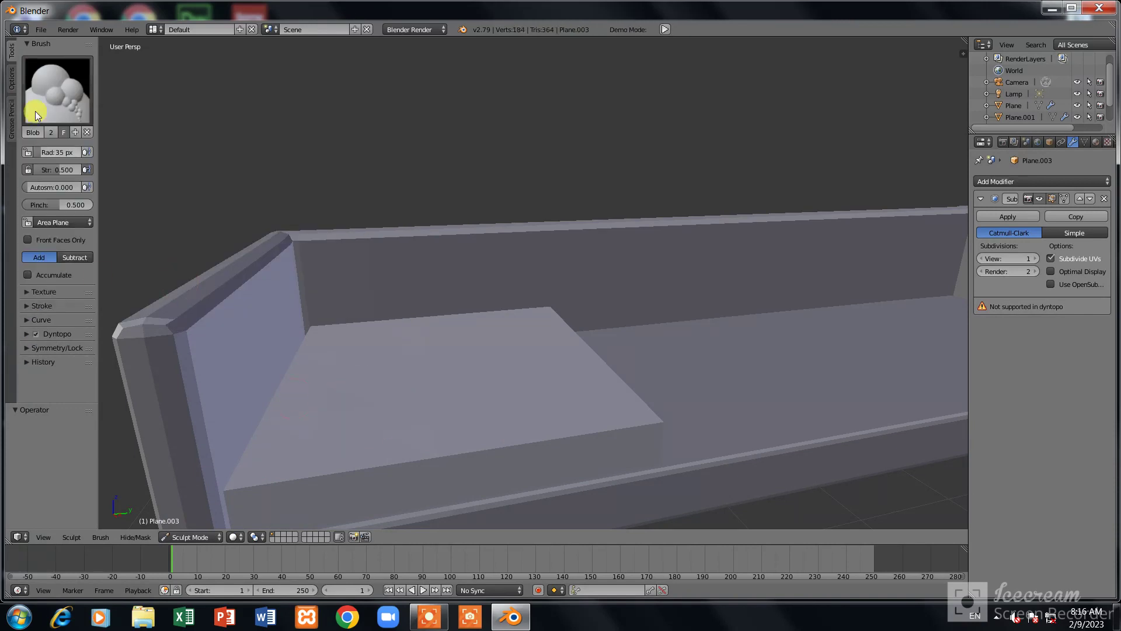
left_click(57, 87)
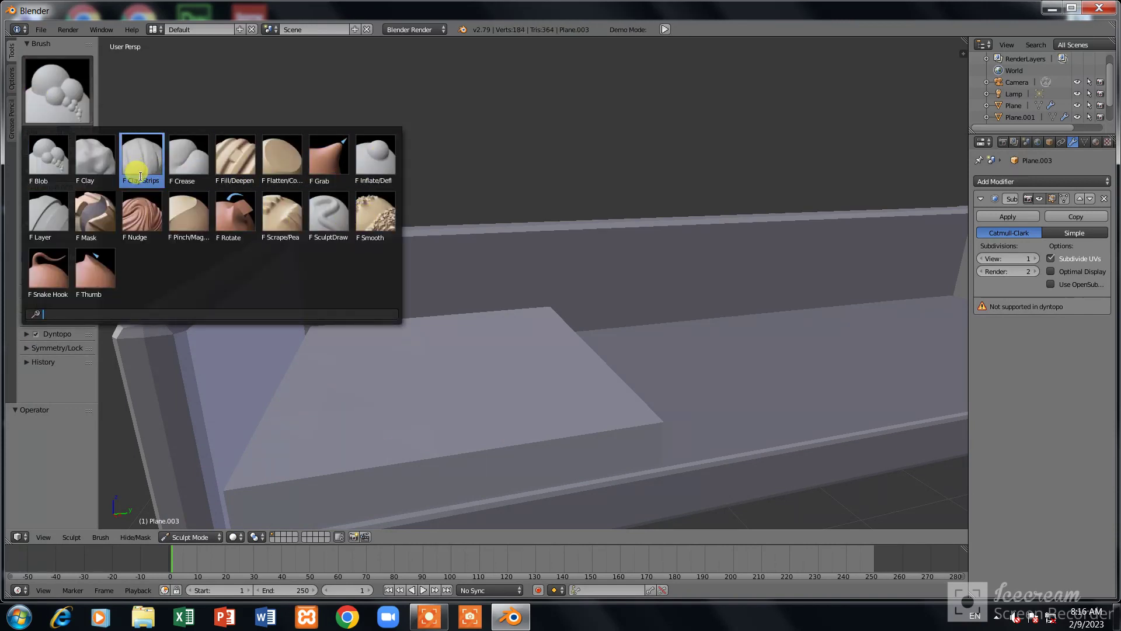
left_click(104, 167)
left_click_drag(329, 398, 537, 412)
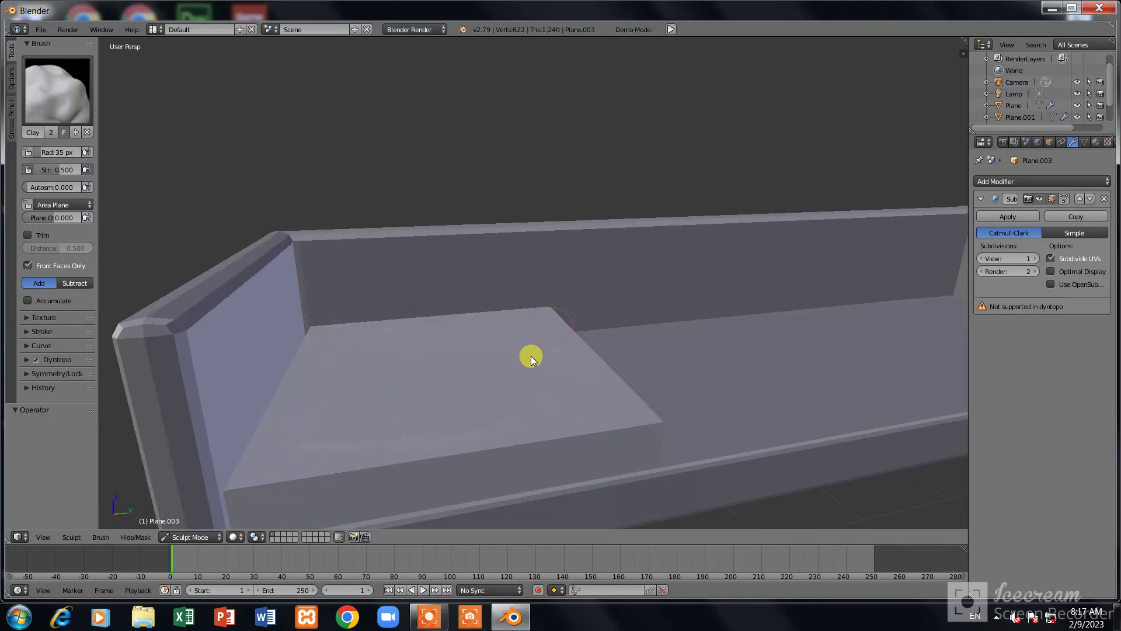
scroll(662, 355, "down", 3)
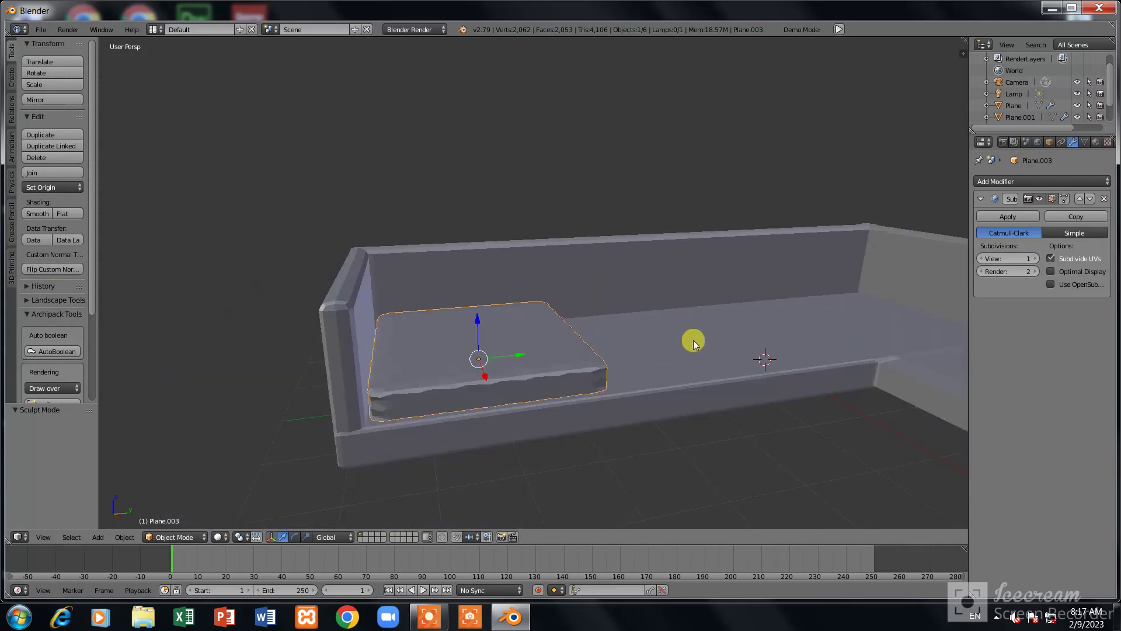
Duplicate the cushion twice along Y to make three in a row
middle_click_drag(351, 304, 458, 333)
key("shift+d")
key("y")
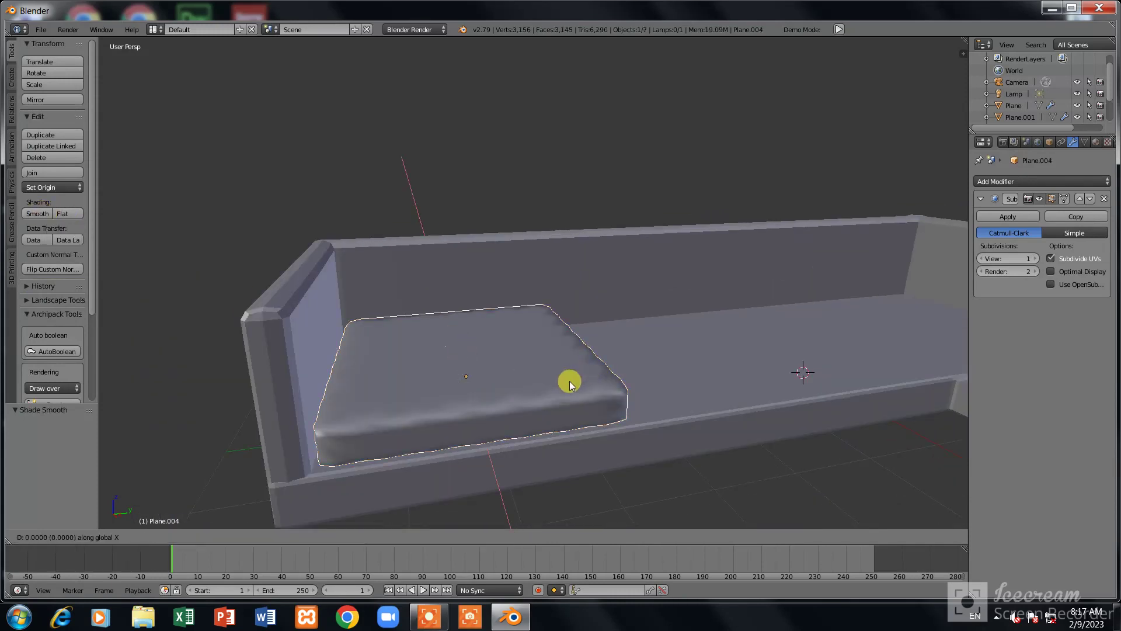
left_click(772, 362)
key("KP_7")
scroll(748, 308, "up", 4, "ctrl")
scroll(730, 330, "up", 5, "ctrl")
key("shift+d")
key("y")
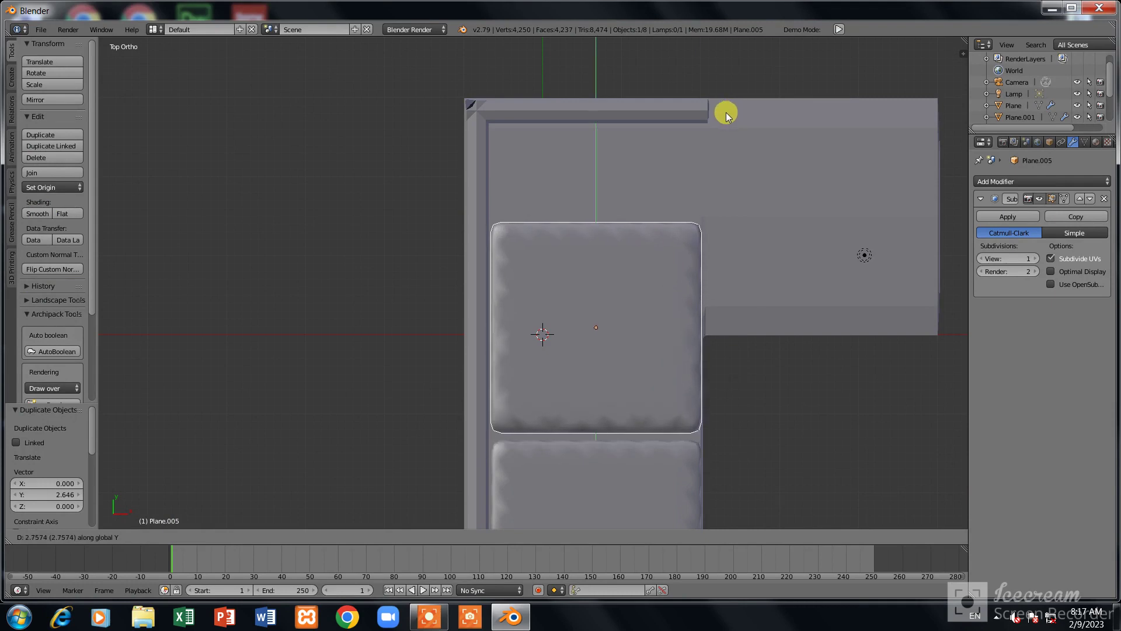
left_click(726, 112)
Nudge the cushion slightly along the Y axis
key("g")
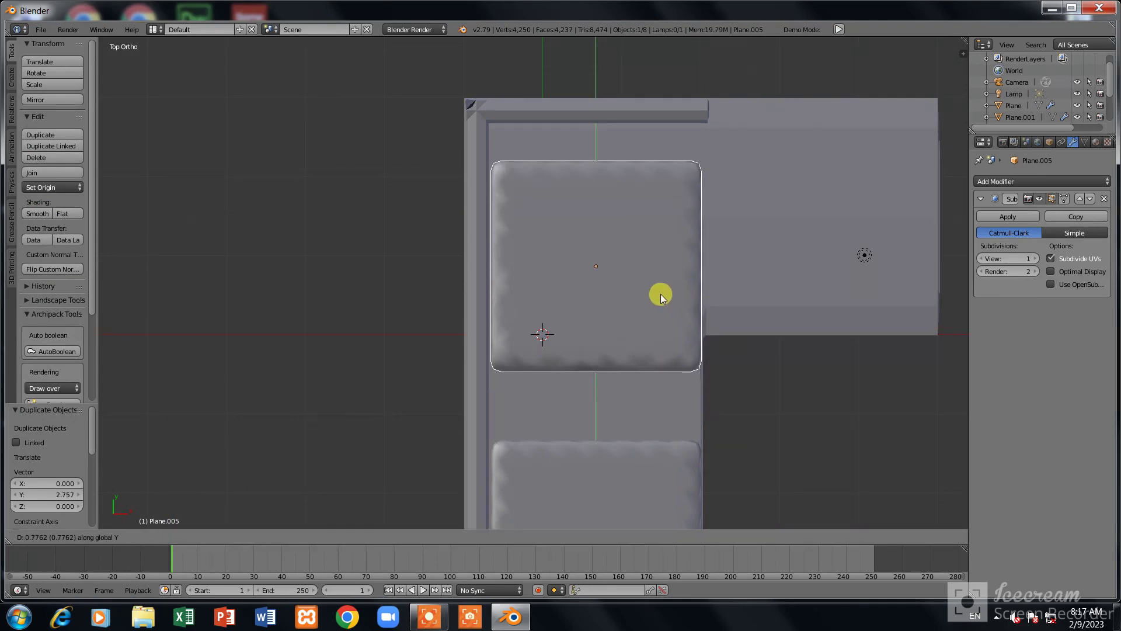
right_click(661, 295)
key("g")
key("x")
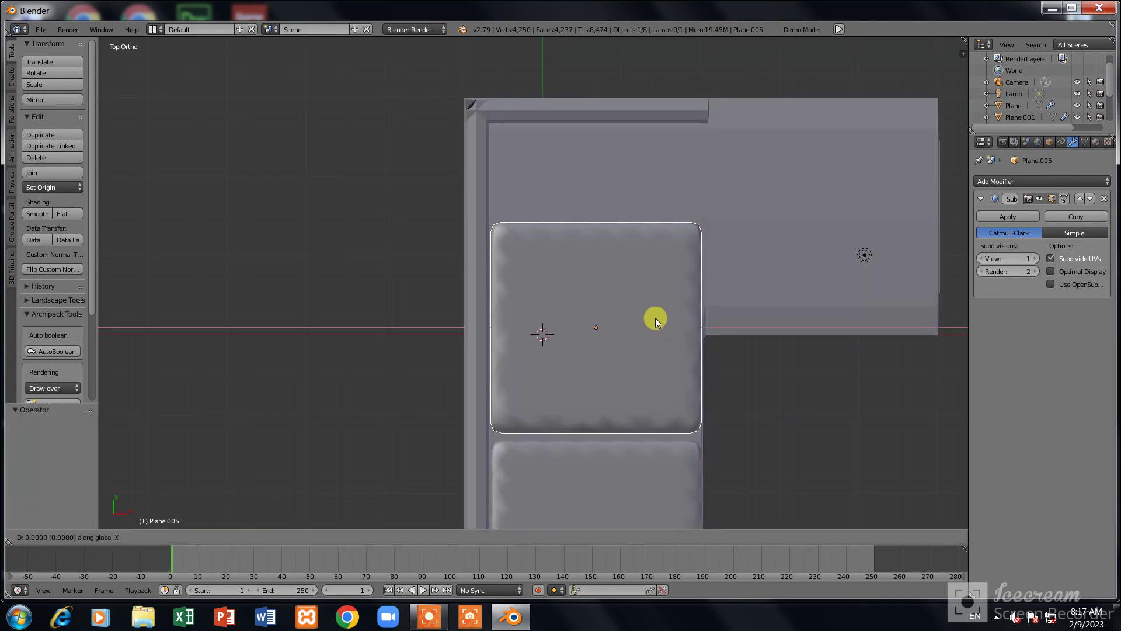
key("y")
left_click(656, 325)
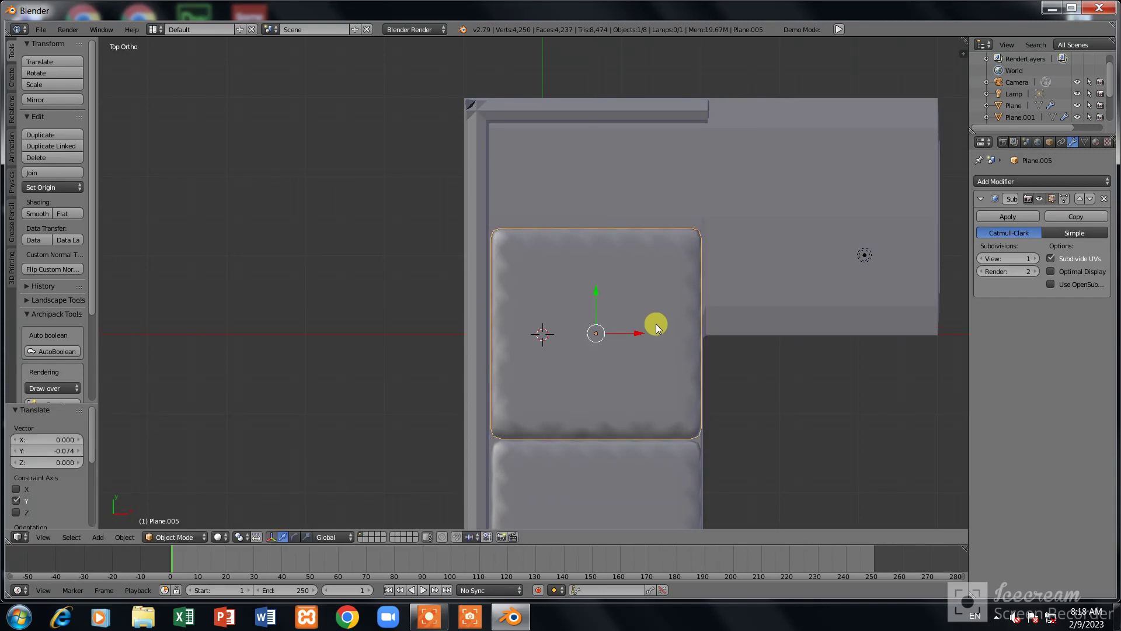
Select all three cushions and shift them together along Y
middle_click_drag(657, 324, 657, 325)
key("KP_7")
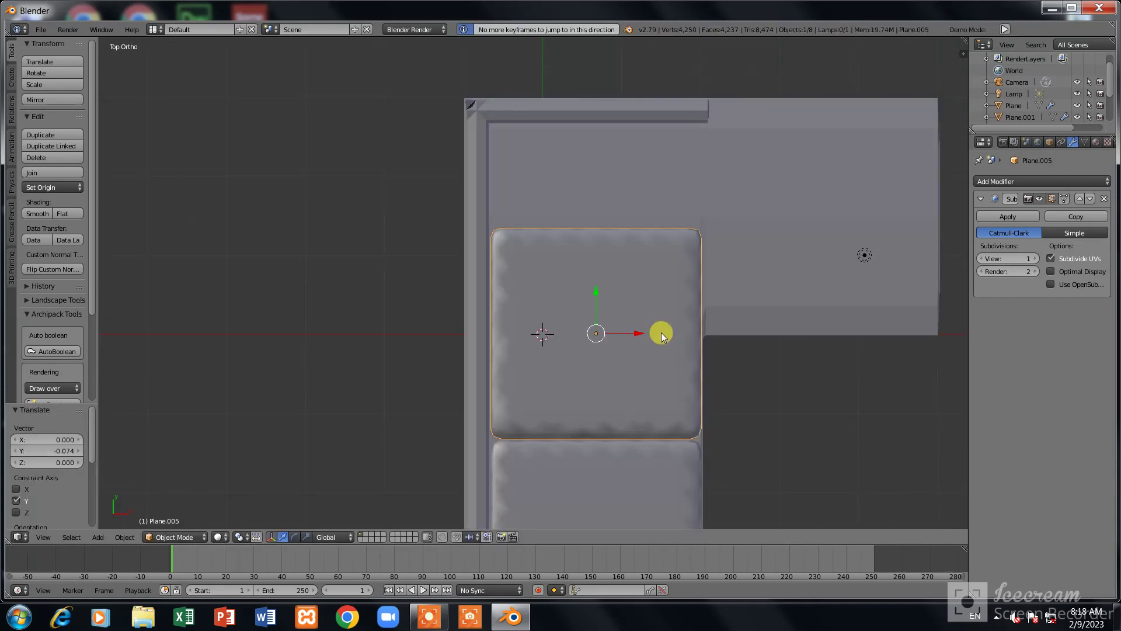
scroll(661, 332, "down", 3, "ctrl")
scroll(638, 370, "down", 2, "ctrl")
left_click(638, 370, "shift")
scroll(628, 431, "down", 2)
left_click(629, 431, "shift")
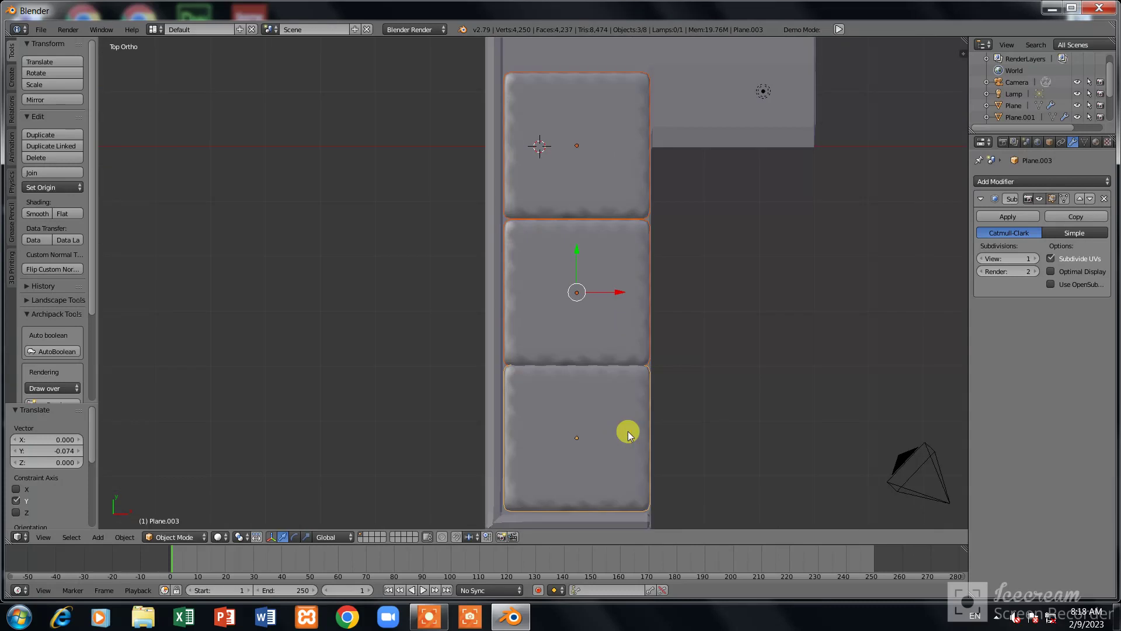
scroll(628, 431, "down", 3)
key("g")
key("y")
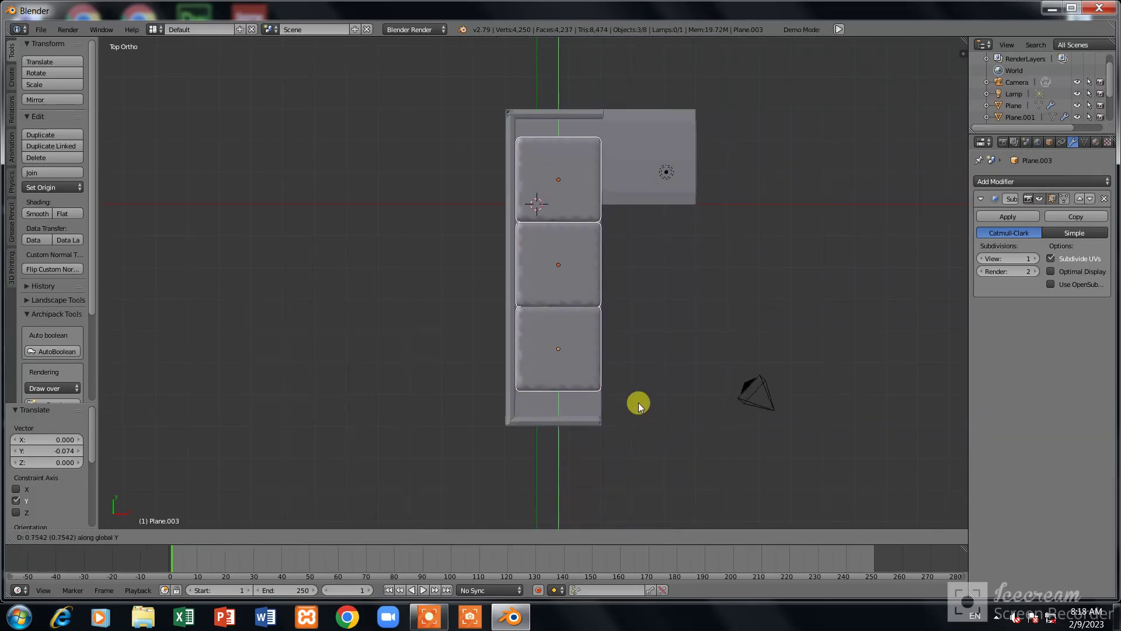
left_click(636, 407)
Duplicate the three cushions and begin tilting the copies about Y
middle_click_drag(574, 381, 605, 367)
key("shift+d")
key("r")
key("y")
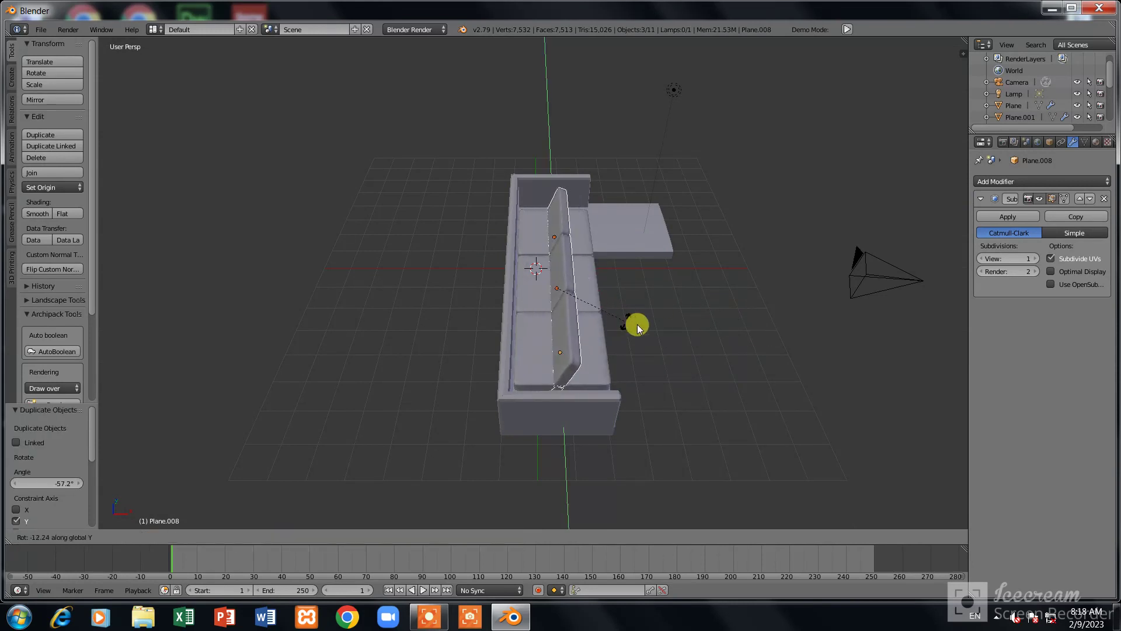
Stand the copied cushions upright, moving them along X and Z behind the seats
left_click(638, 325)
key("g")
key("x")
left_click(568, 336)
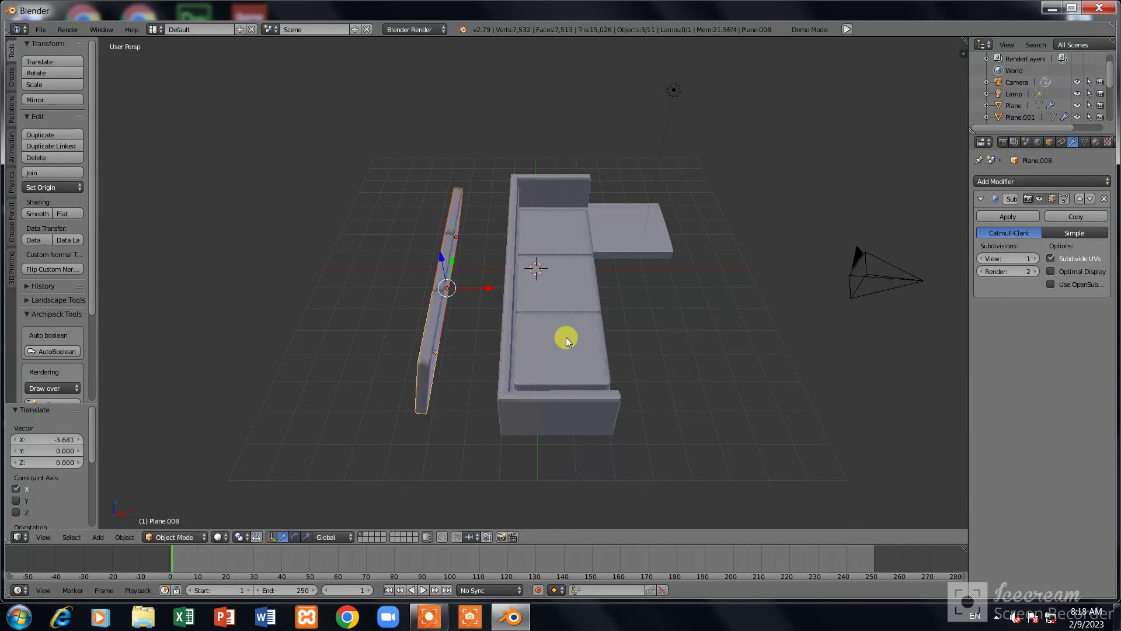
key("KP_1")
key("g")
key("x")
left_click(581, 397)
key("g")
key("z")
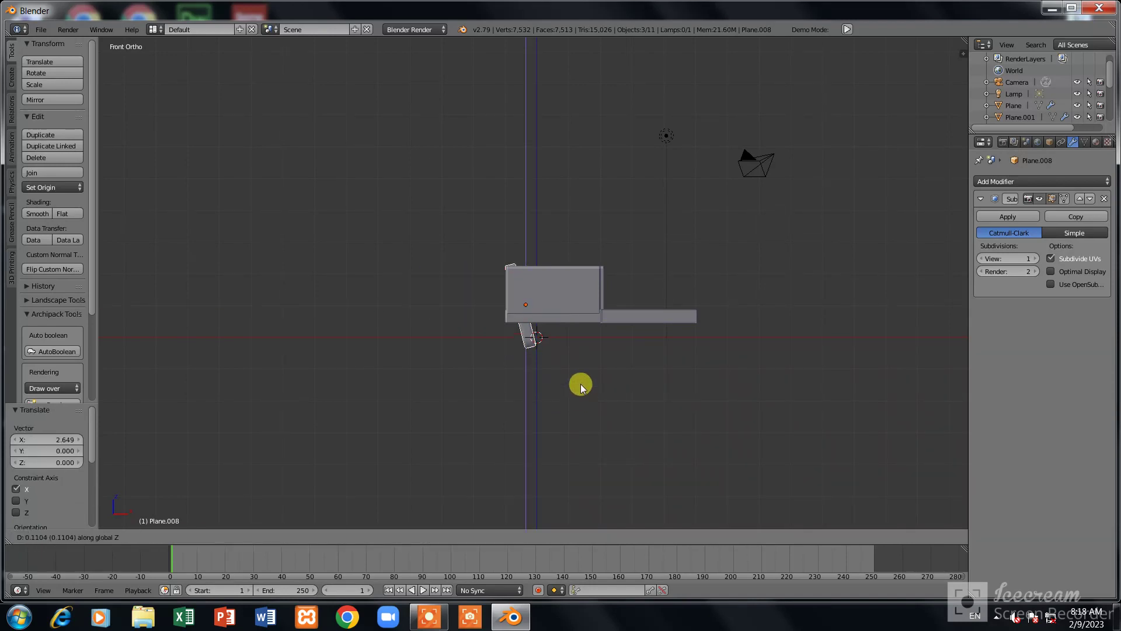
left_click(573, 368)
Duplicate the left seat cushion and place a copy on the chaise section
middle_click_drag(572, 365, 548, 374)
scroll(547, 370, "up", 3)
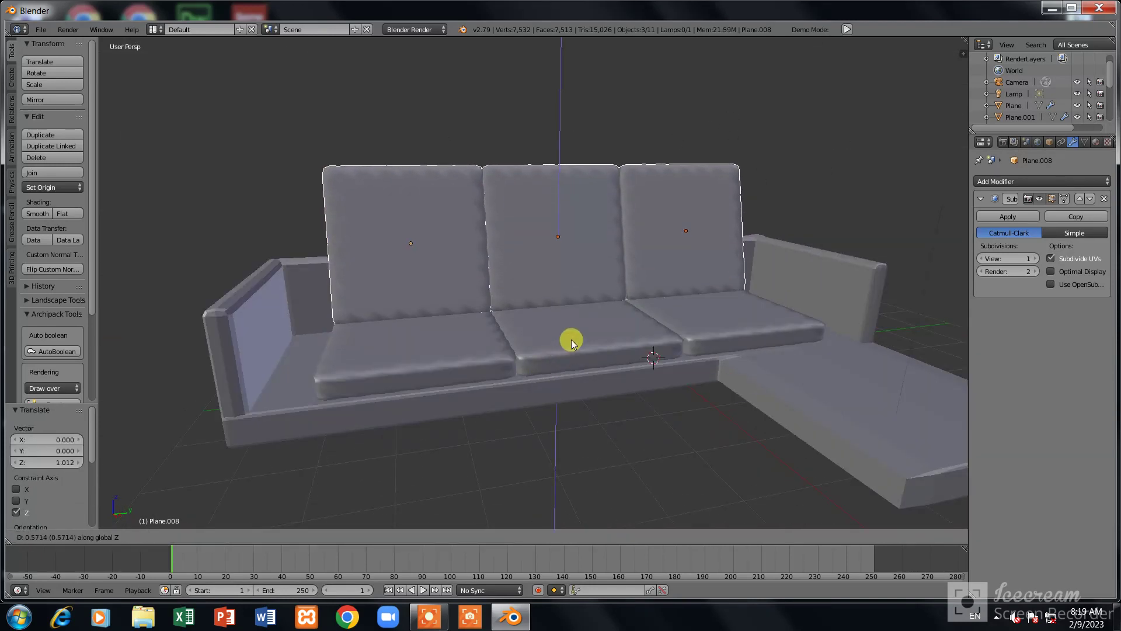
right_click(473, 354)
key("shift+d")
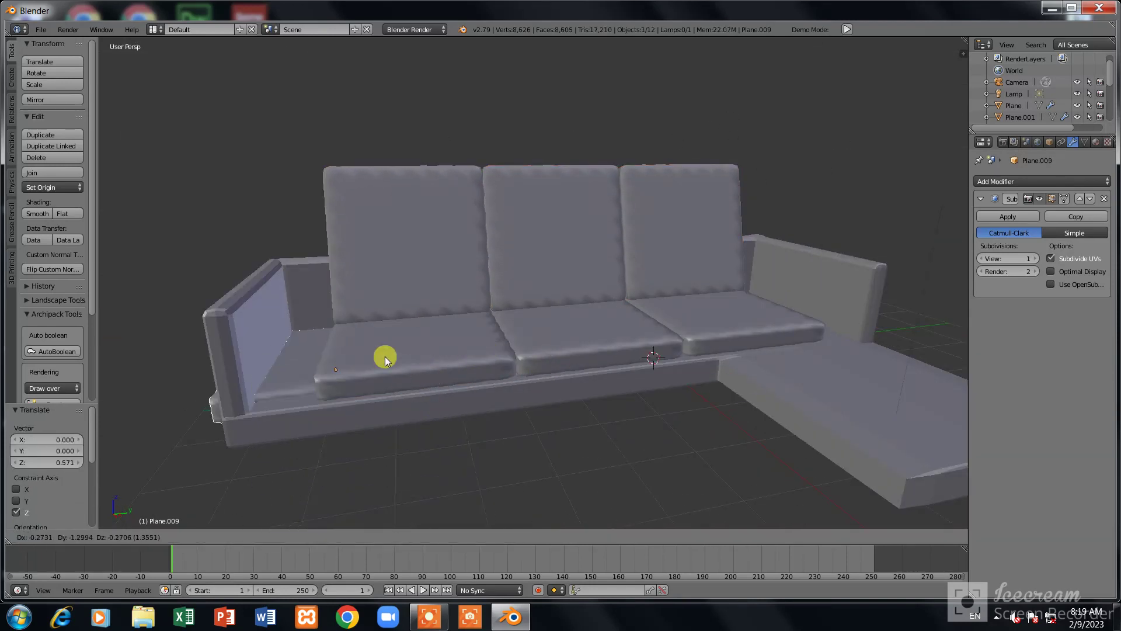
right_click(408, 359)
key("KP_7")
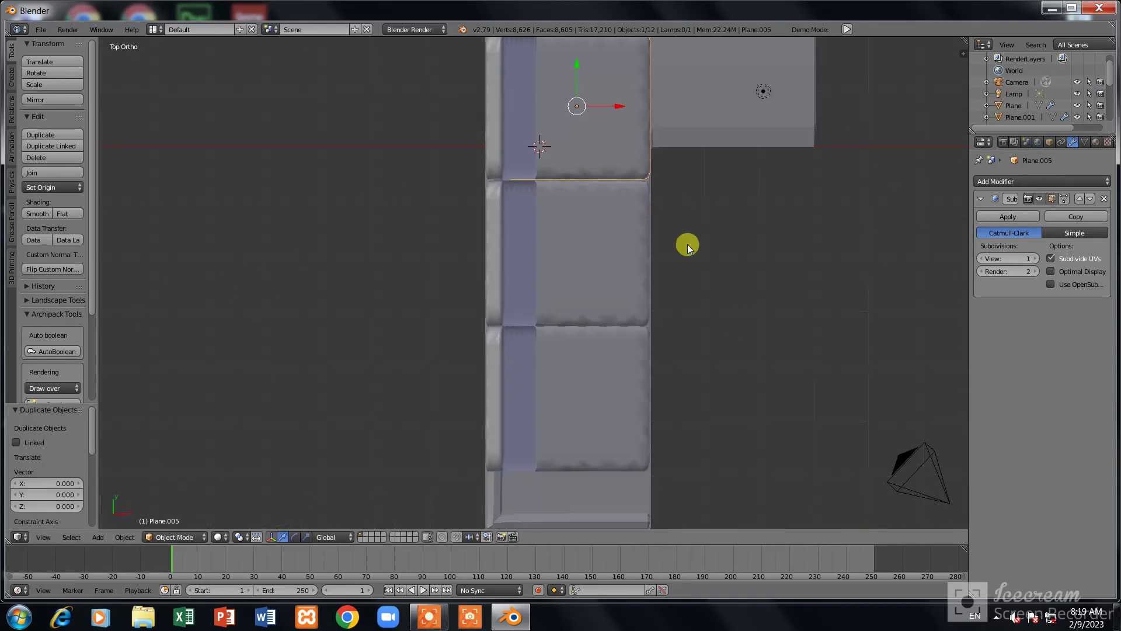
scroll(701, 280, "up", 3, "shift")
key("shift+d")
left_click(800, 232)
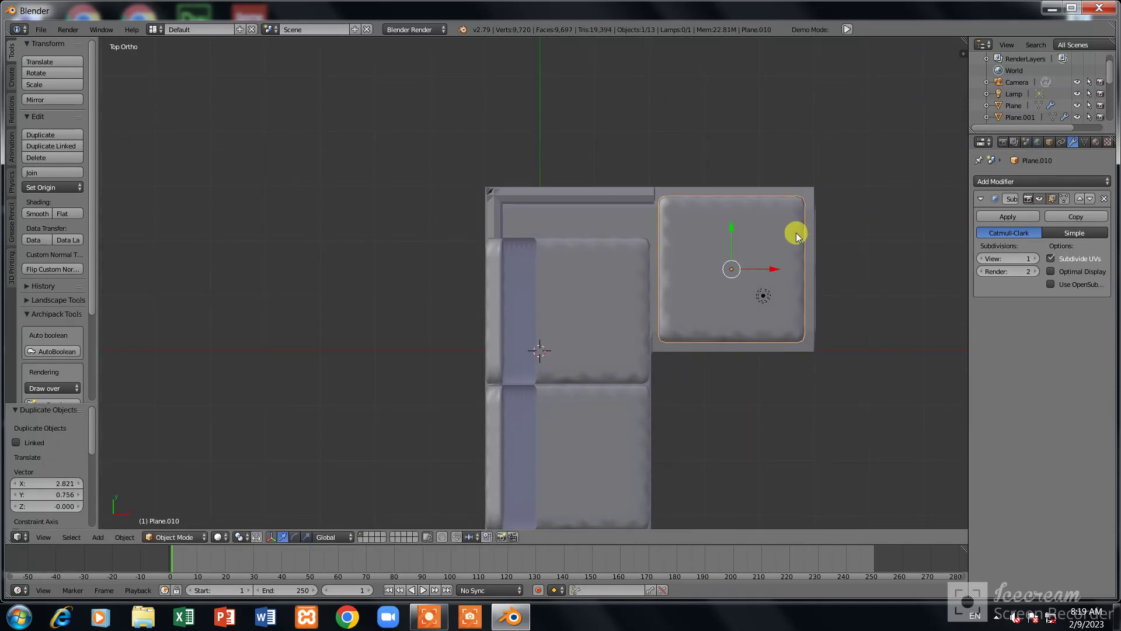
middle_click_drag(797, 232, 782, 271)
key("shift+a")
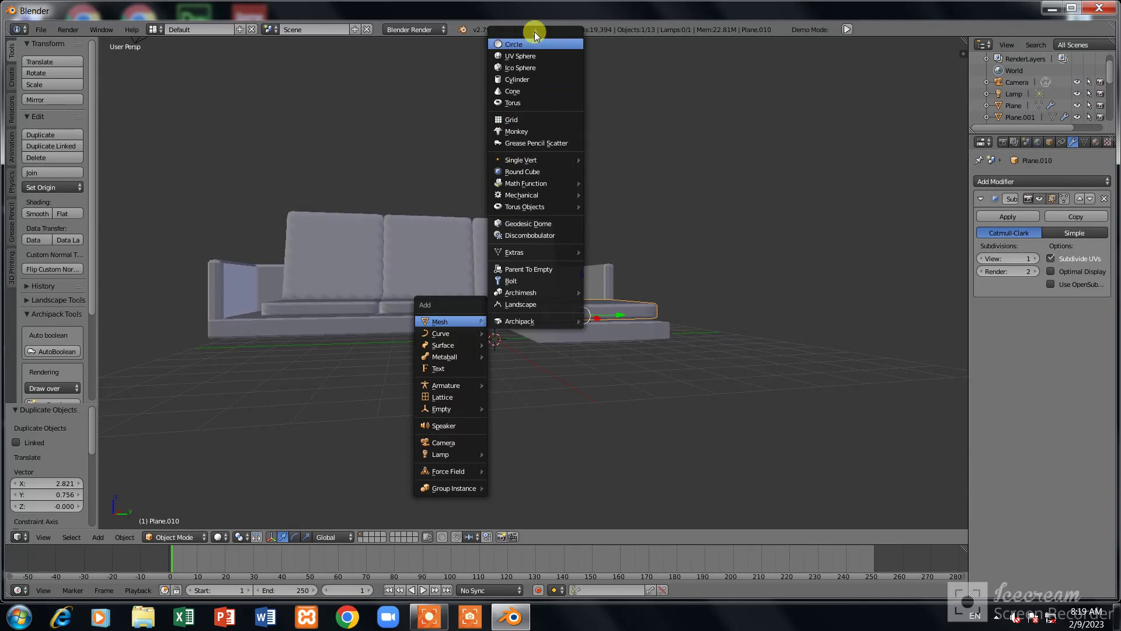
Add a plane, raise it, and position it along Y near the left armrest
left_click(534, 33)
scroll(485, 292, "up", 8)
key("g")
left_click(495, 230)
key("KP_7")
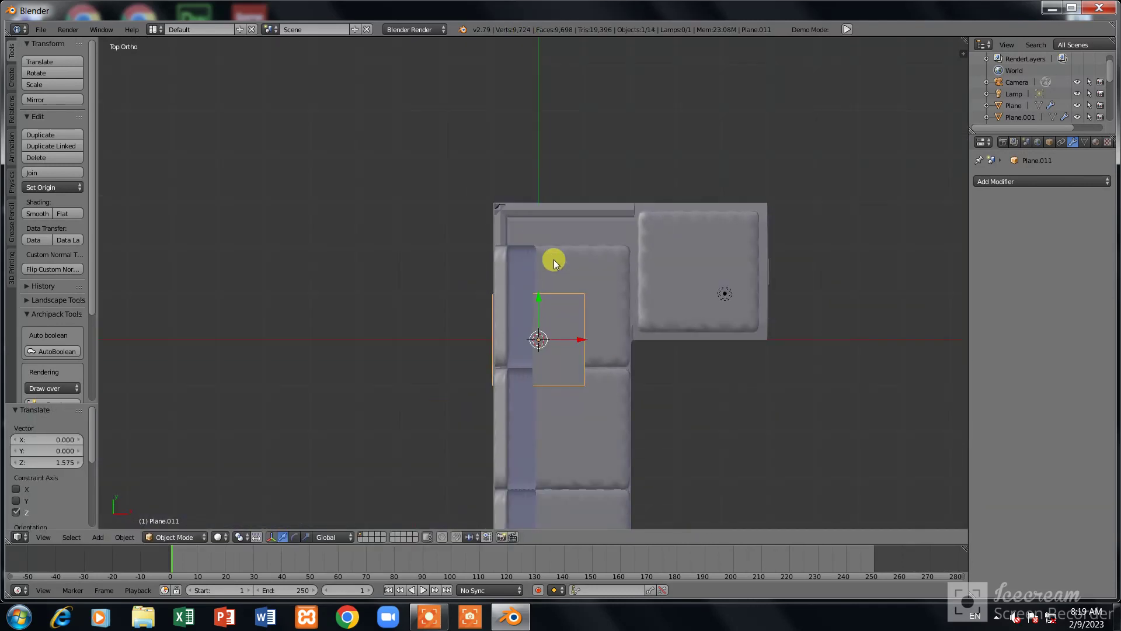
scroll(572, 222, "down", 4, "shift")
key("g")
key("y")
left_click(596, 430)
Narrow the plane along X and nudge it slightly sideways
key("g")
key("x")
key("s")
key("x")
left_click(703, 425)
key("g")
key("x")
left_click(700, 427)
Tilt the plane around X to lean on the armrest and lift it slightly
key("KP_3")
key("r")
key("x")
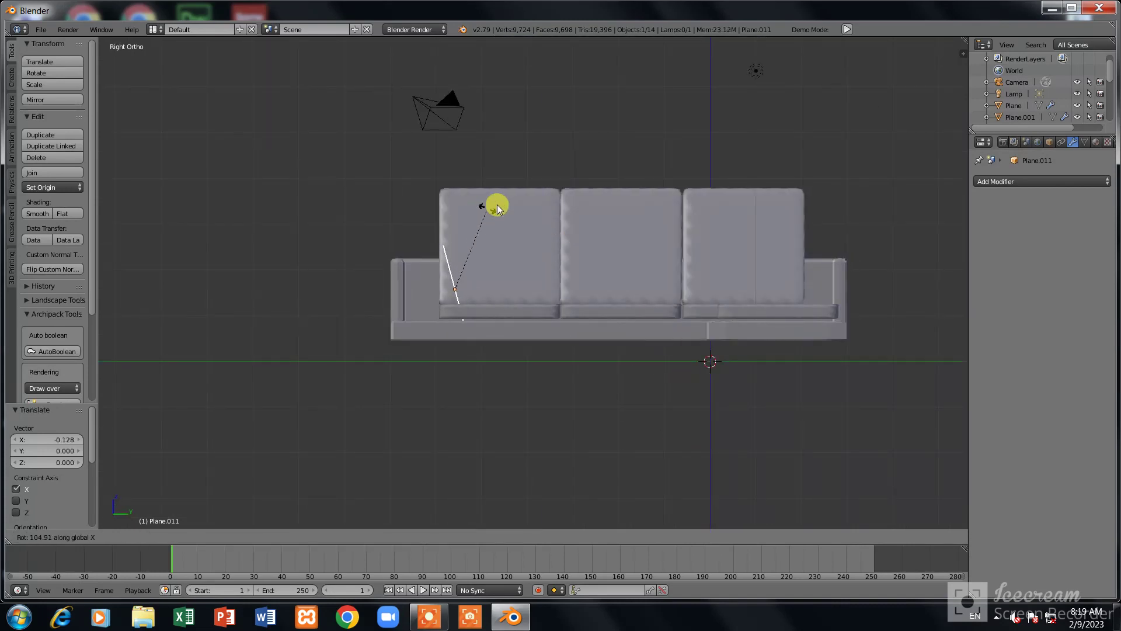
left_click(467, 269)
key("g")
key("z")
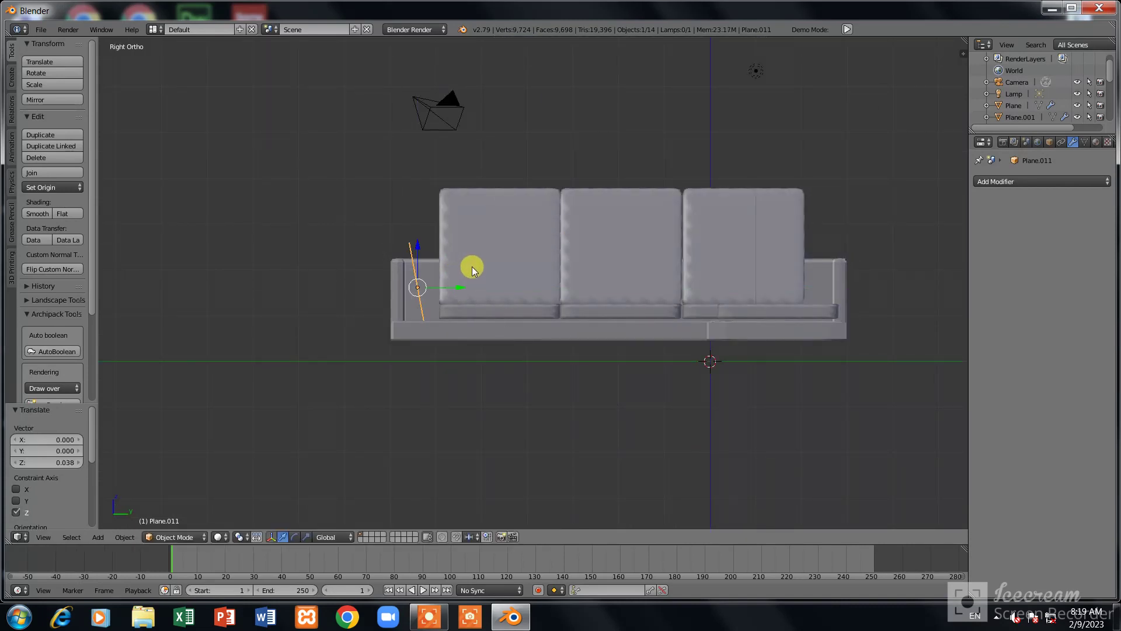
left_click(472, 266)
middle_click_drag(472, 267, 436, 330)
Try a Solidify modifier at 0.41 thickness, then remove it in Edit Mode
left_click(1027, 182)
left_click(893, 364)
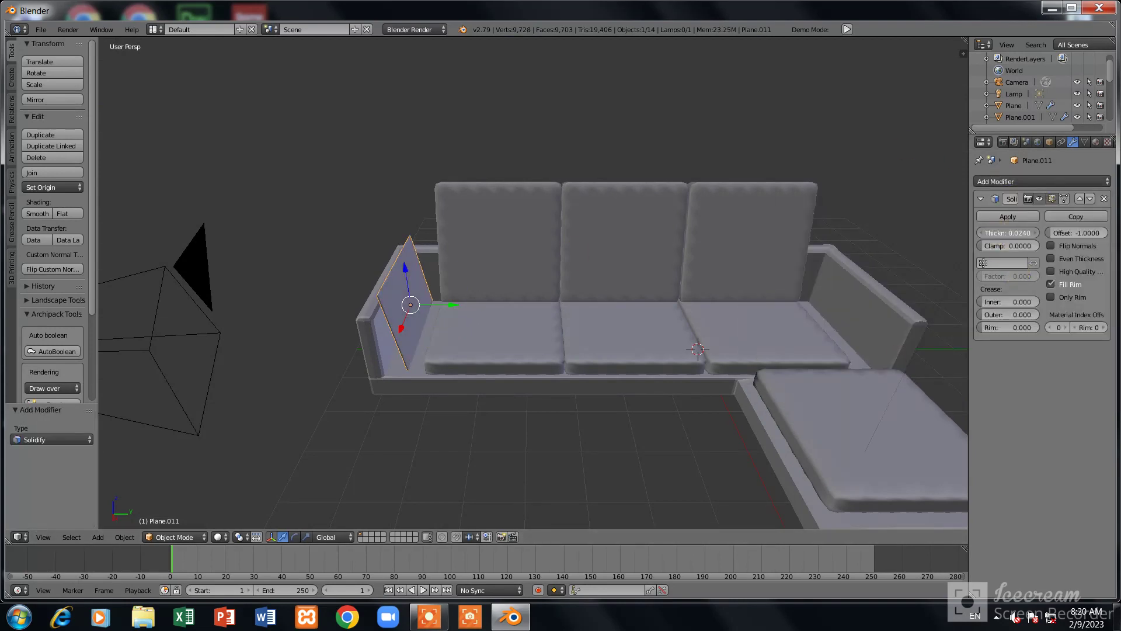
left_click(221, 535)
left_click(188, 537)
left_click(198, 506)
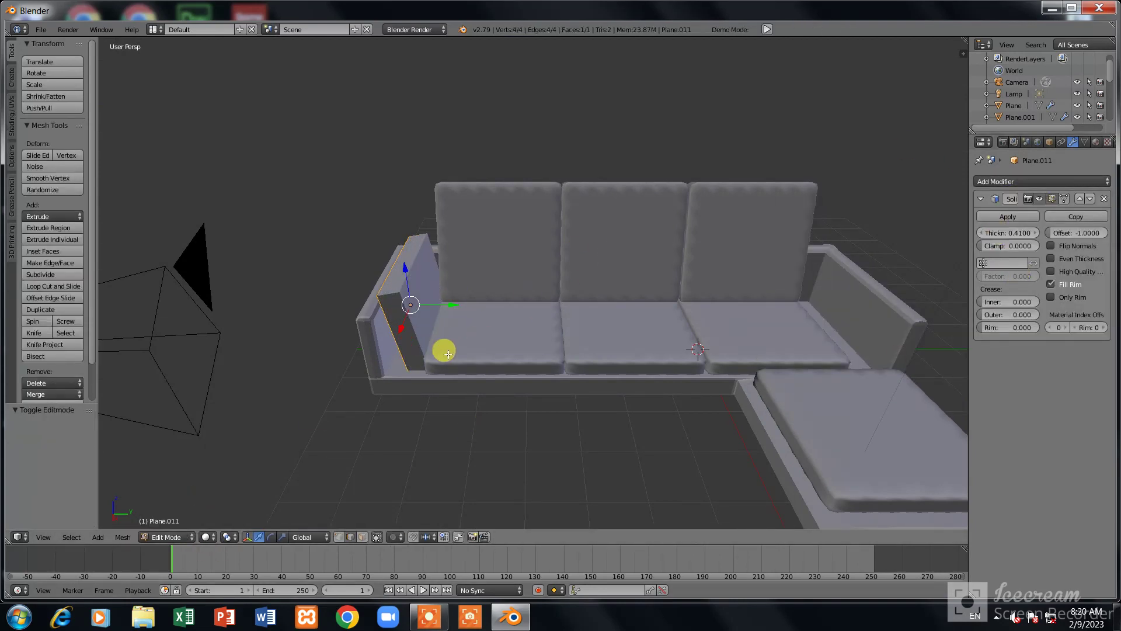
left_click(1103, 199)
Extrude the plane's face for depth and add a Subdivision Surface modifier
key("e")
left_click(445, 394)
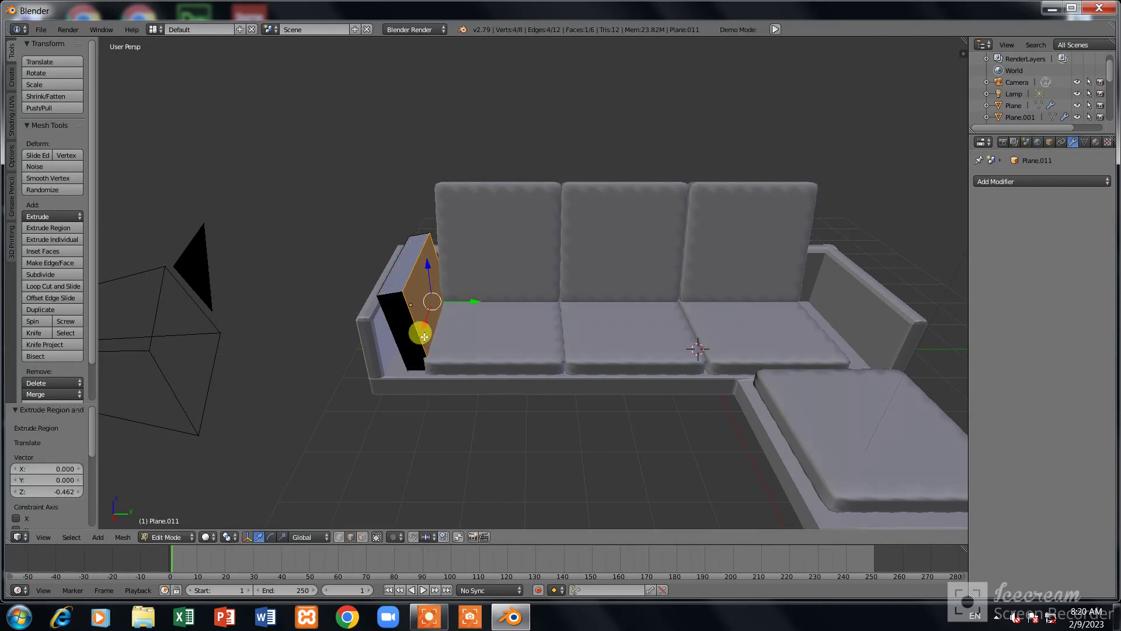
left_click(1004, 182)
left_click(883, 382)
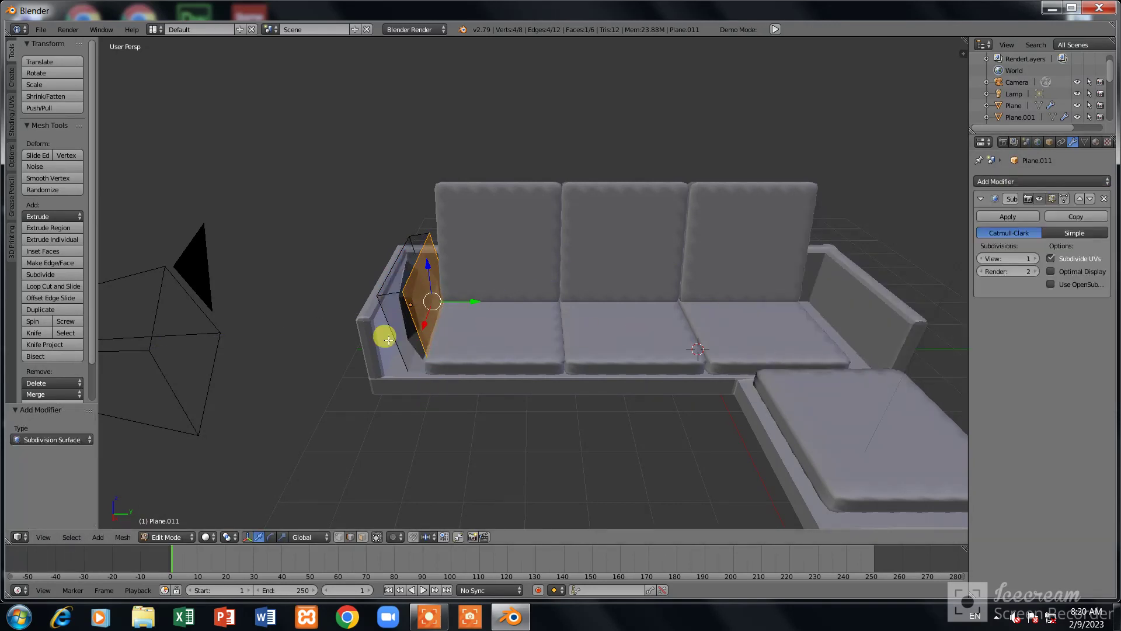
scroll(393, 328, "up", 3)
scroll(417, 341, "up", 1)
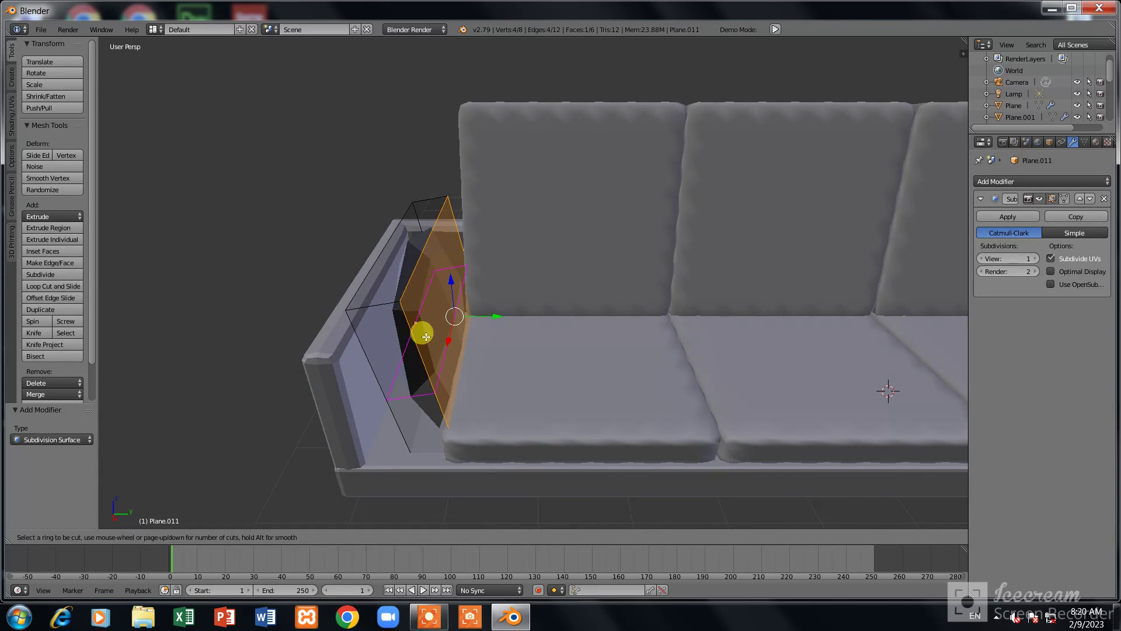
key("Escape")
Bevel the pillow's edges, add an edge loop, and shade it smooth
key("ctrl+b")
left_click(435, 338)
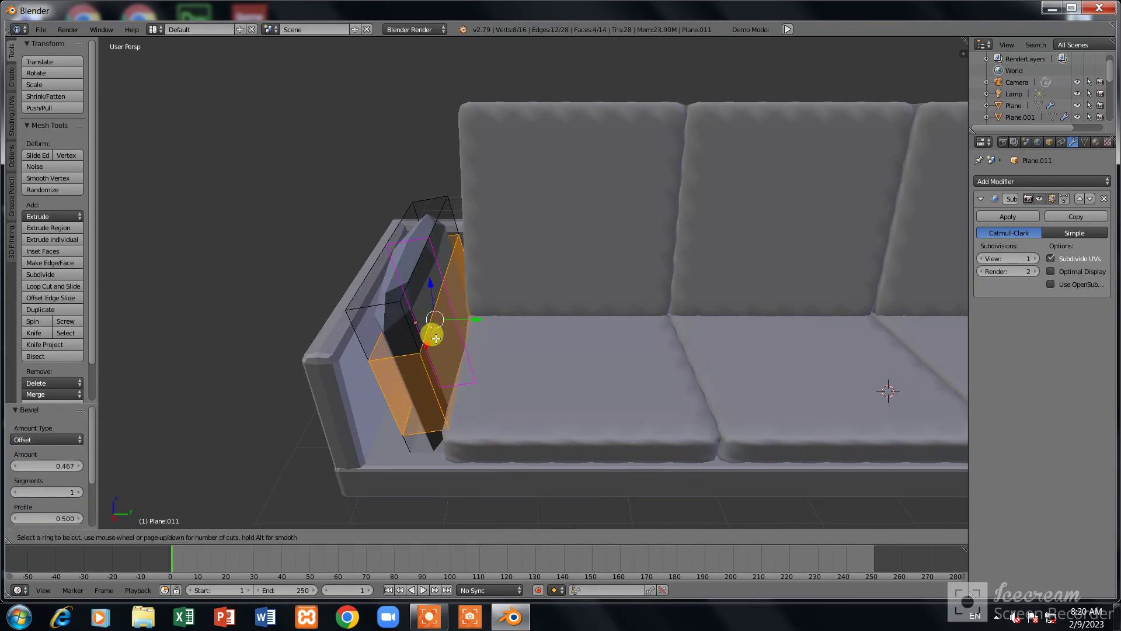
key("ctrl+r")
left_click(386, 352)
key("Tab")
left_click(37, 213)
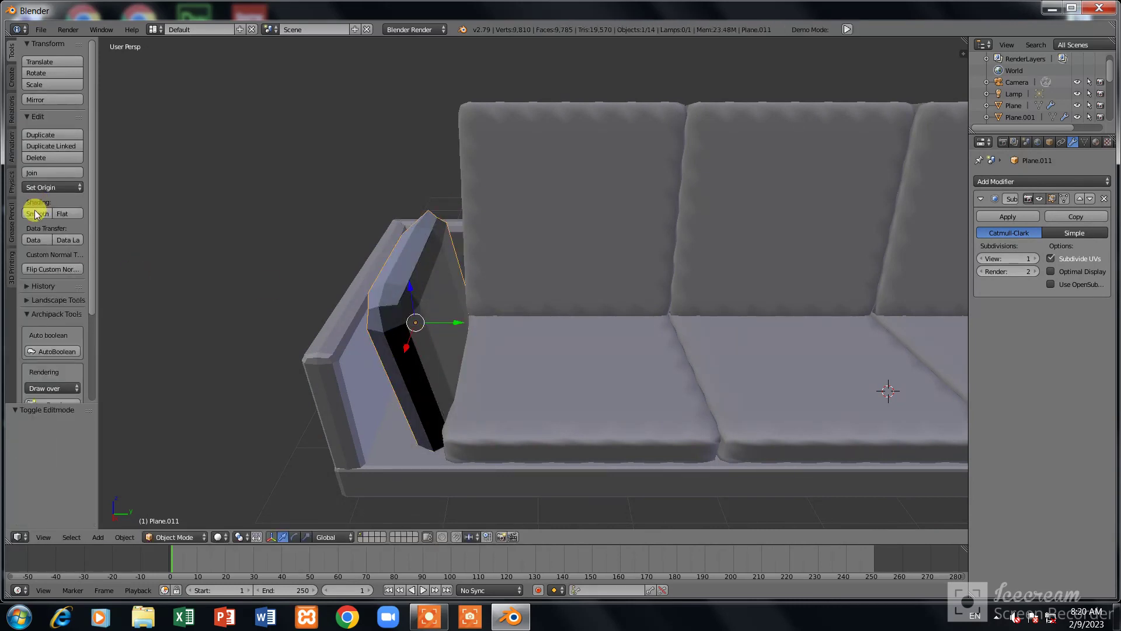
Move the pillow along Y until it sits snug against the armrest
key("g")
key("x")
key("y")
left_click(468, 369)
scroll(485, 359, "down", 4)
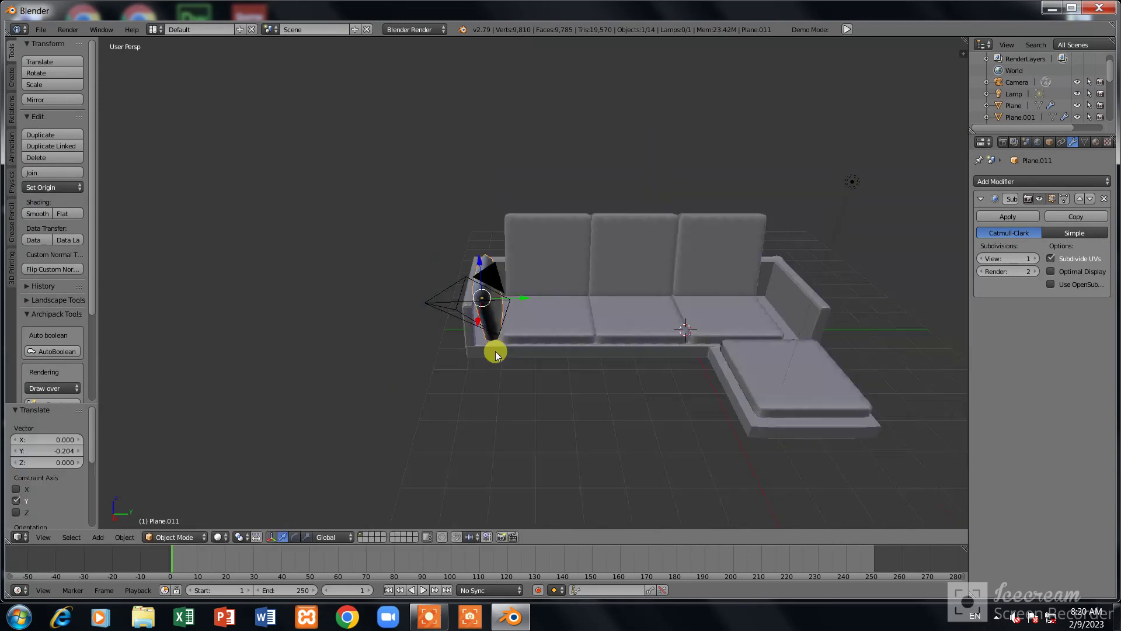
Duplicate the pillow to the sofa's other end and tilt it around X
key("KP_7")
key("shift+d")
key("y")
left_click(596, 131)
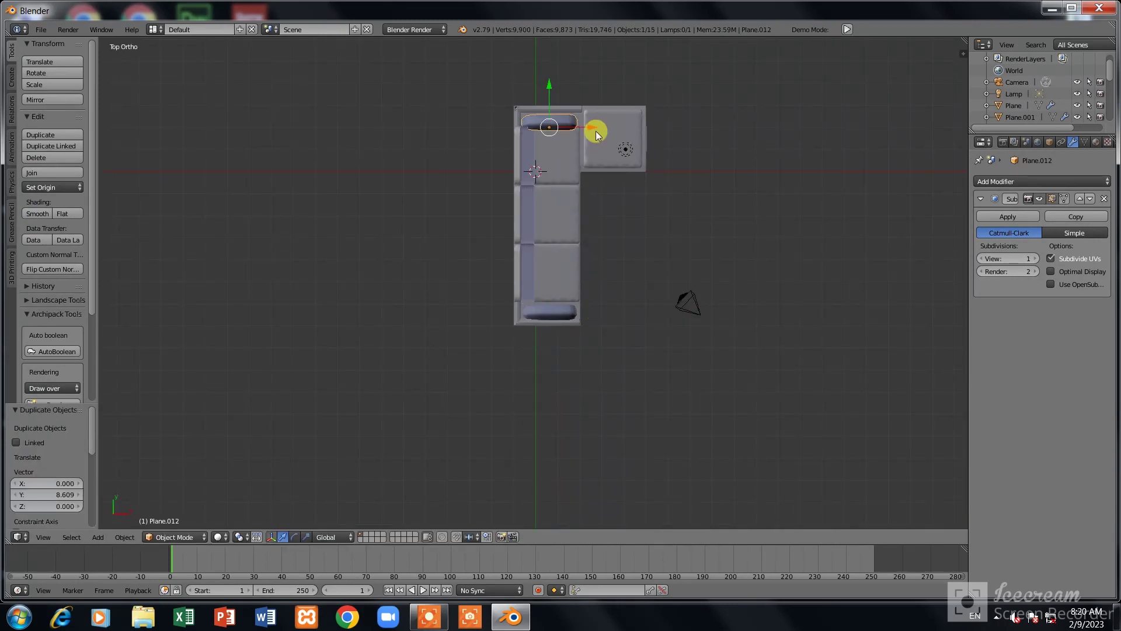
key("KP_3")
key("r")
key("x")
key("x")
left_click(748, 366)
key("g")
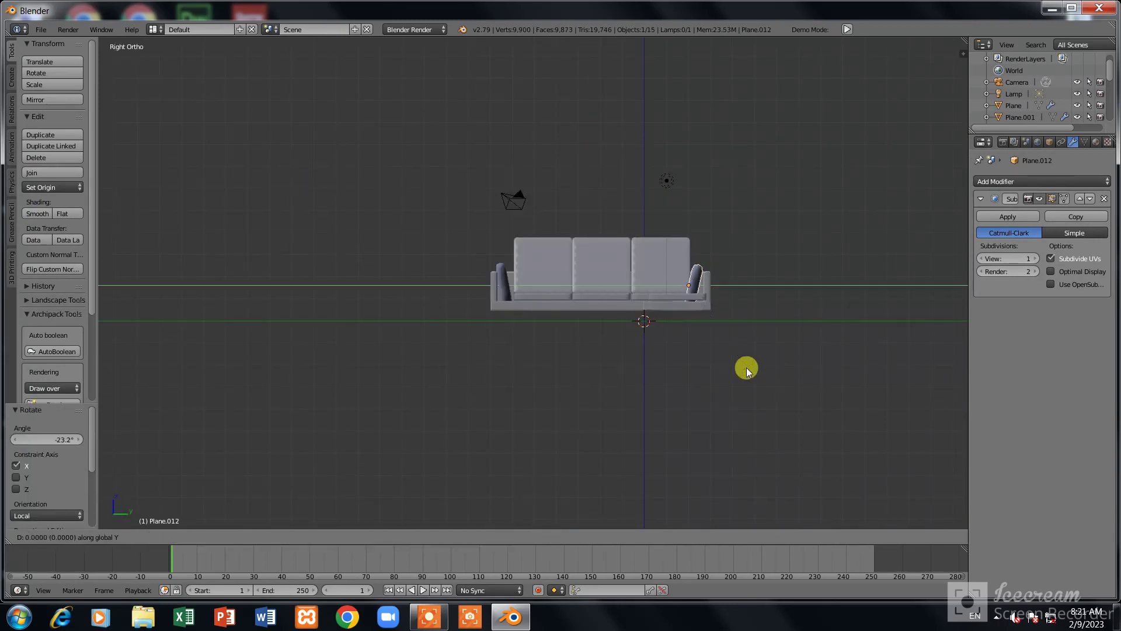
key("y")
left_click(760, 366)
Select the sofa's left armrest and give it smooth shading
mouse_move(760, 366)
middle_mouse_down()
mouse_move(763, 355)
mouse_move(558, 527)
middle_mouse_up()
scroll(791, 338, "up", 3)
scroll(808, 338, "up", 2)
scroll(810, 331, "up", 2)
scroll(809, 328, "down", 2)
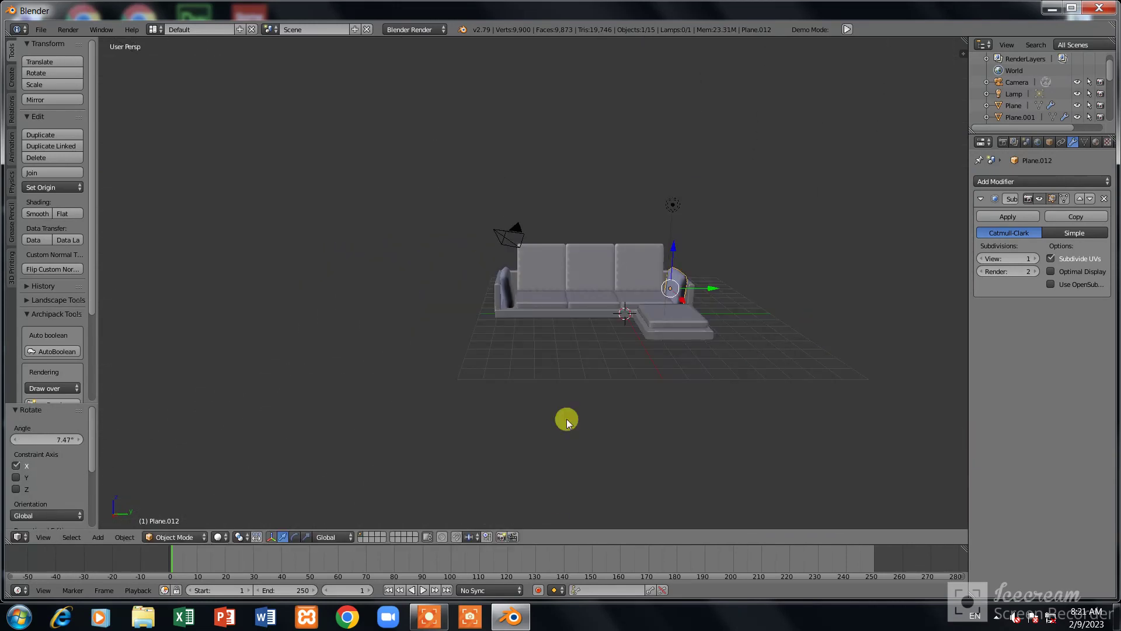
scroll(558, 527, "up", 5)
right_click(401, 332)
left_click(37, 213)
Switch to an empty layer and bring up the add-object menu
scroll(813, 342, "down", 4)
scroll(814, 343, "up", 2)
left_click(364, 534)
key("shift+a")
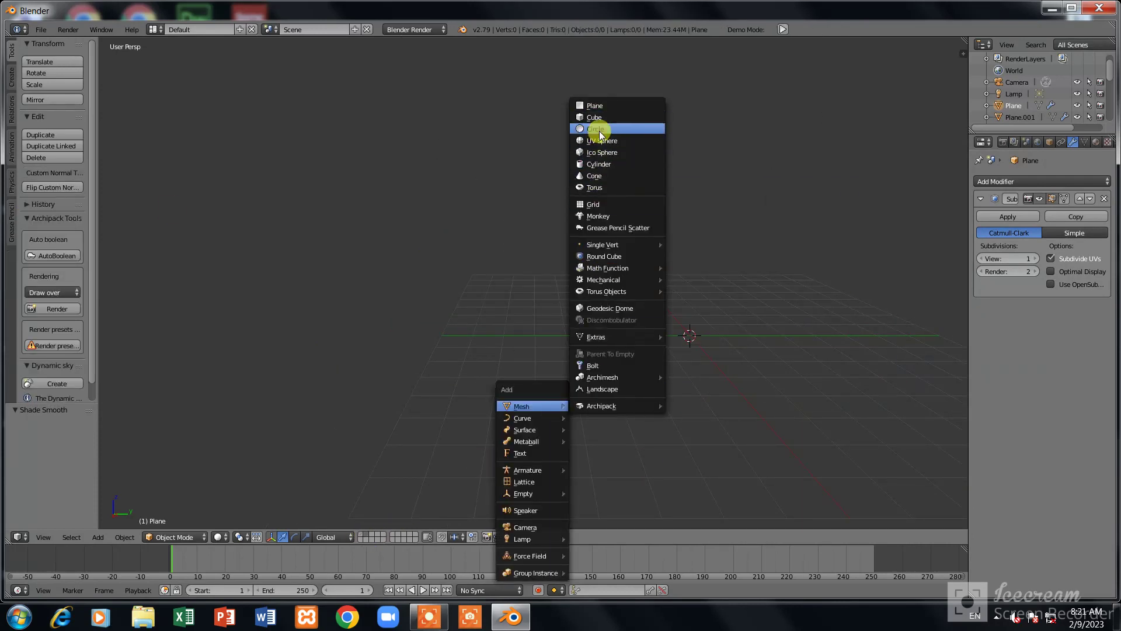
Add a circle, extrude its wall upward, and narrow the top ring
left_click(599, 129)
key("KP_Decimal")
key("e")
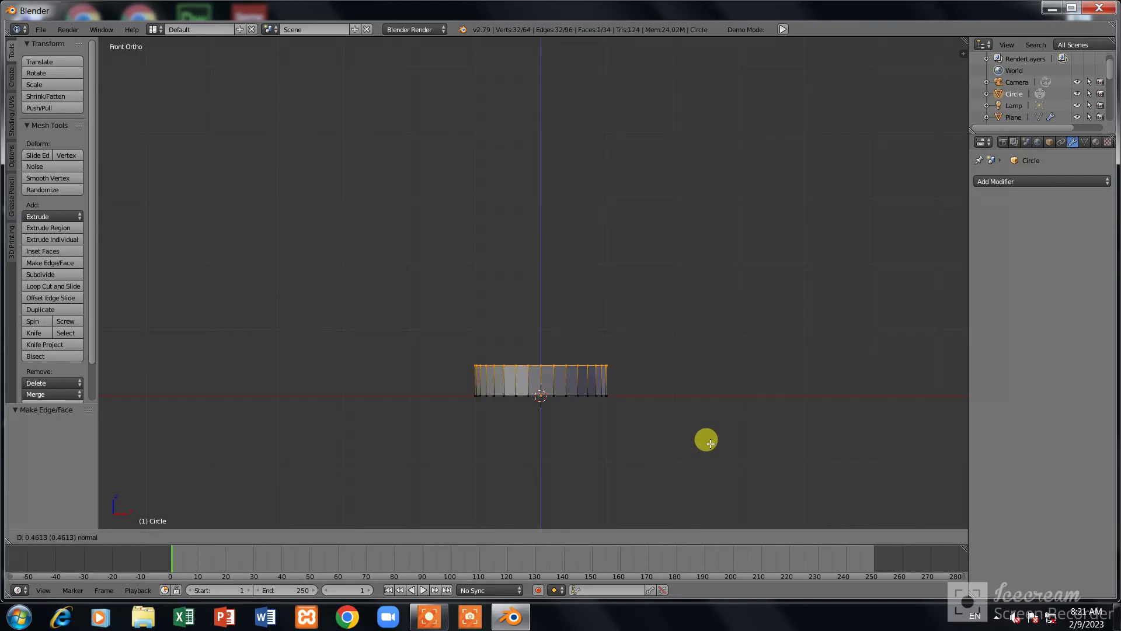
left_click(771, 423)
key("s")
left_click(617, 375)
Extrude and scale several more rings to shape the vase's body
key("e")
key("s")
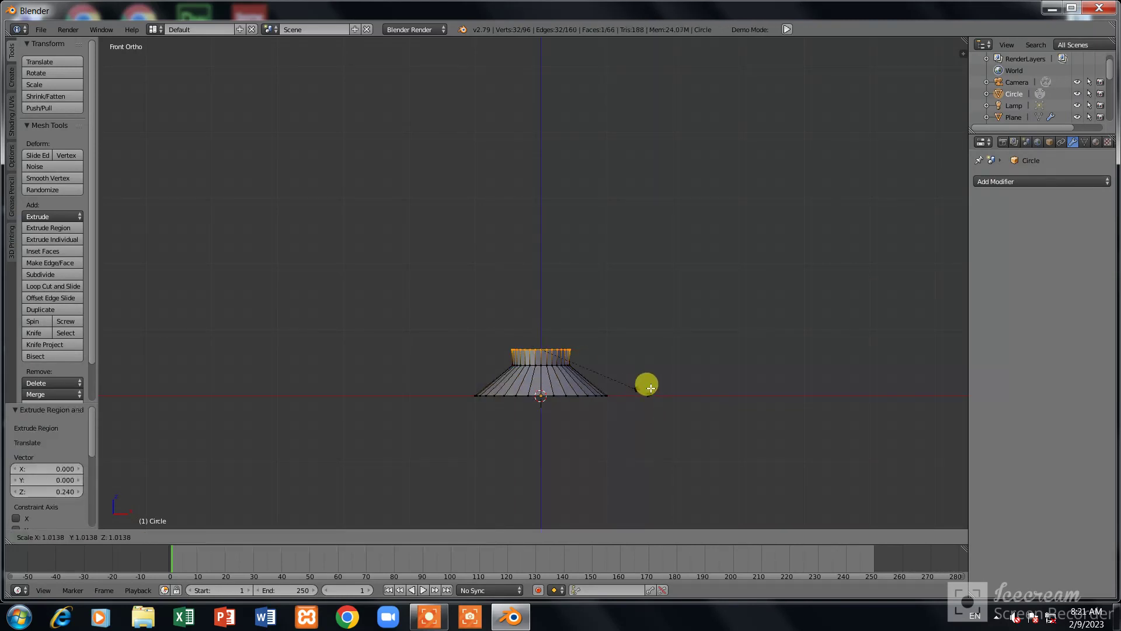
left_click(732, 404)
key("e")
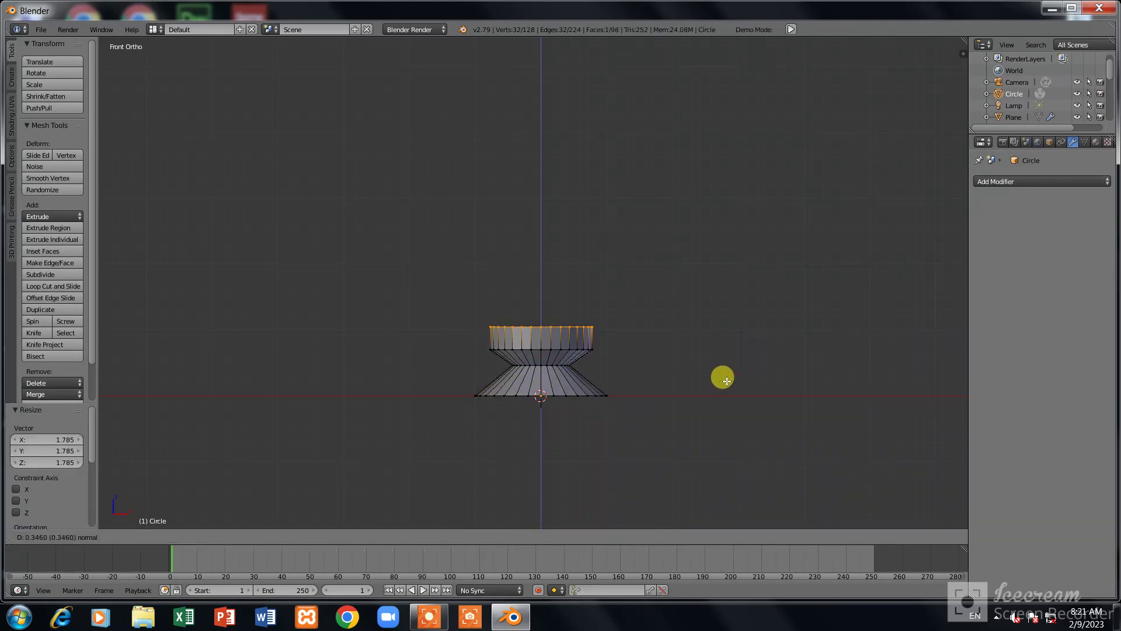
left_click(729, 375)
key("s")
left_click(792, 385)
key("e")
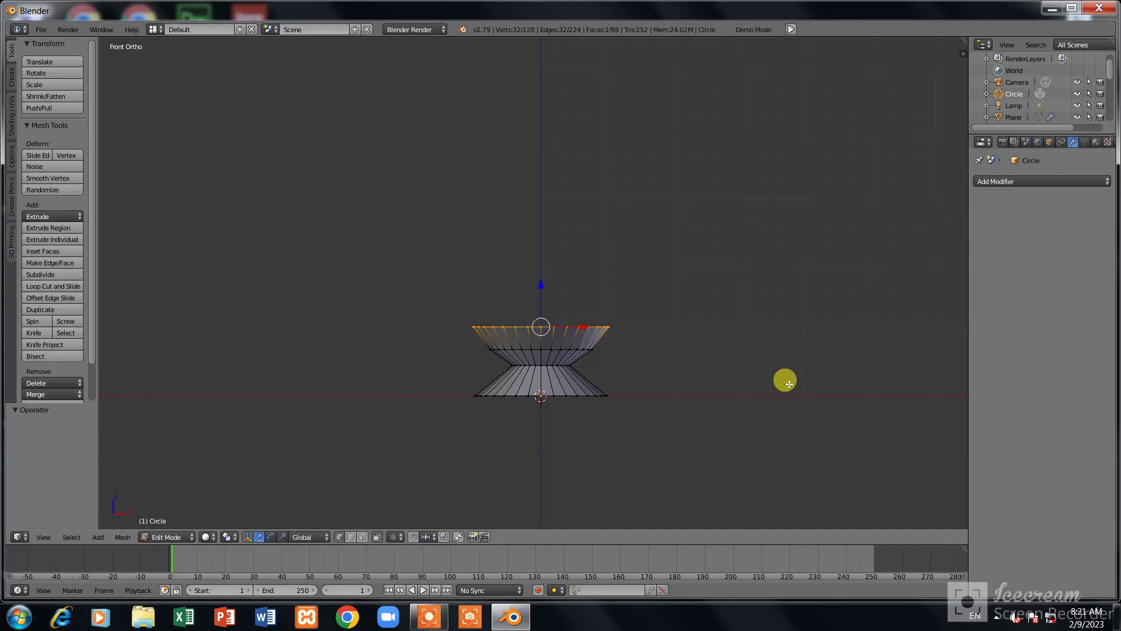
left_click(786, 359)
key("s")
left_click(821, 362)
Extrude widening rings up to form the vase's flared rim
key("e")
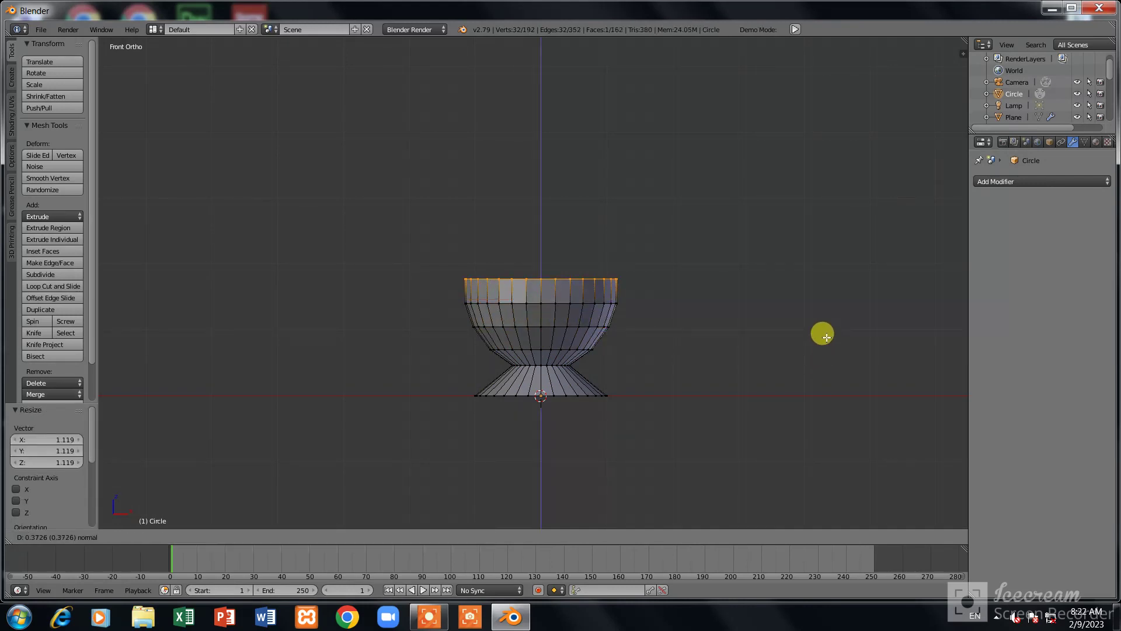
left_click(817, 318)
key("s")
key("e")
left_click(754, 272)
key("s")
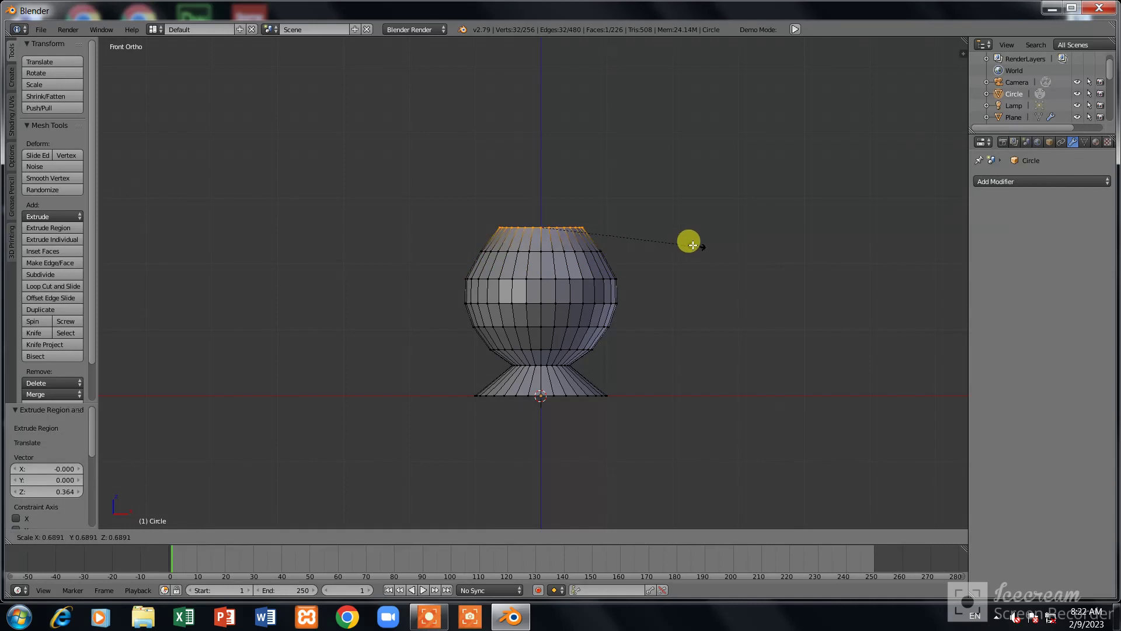
left_click(663, 237)
key("e")
left_click(683, 212)
left_click(733, 222)
key("e")
left_click(730, 195)
Set the vase's shading and add a Subdivision Surface modifier
key("Tab")
key("Tab")
middle_click_drag(541, 219, 118, 305)
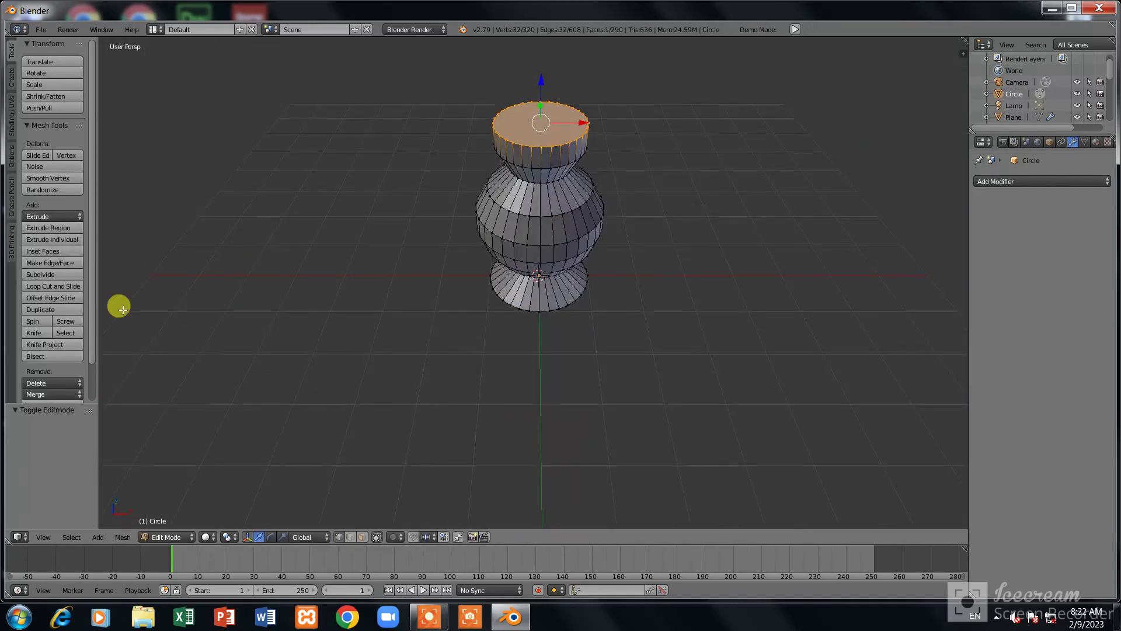
key("Tab")
left_click(38, 213)
left_click(995, 181)
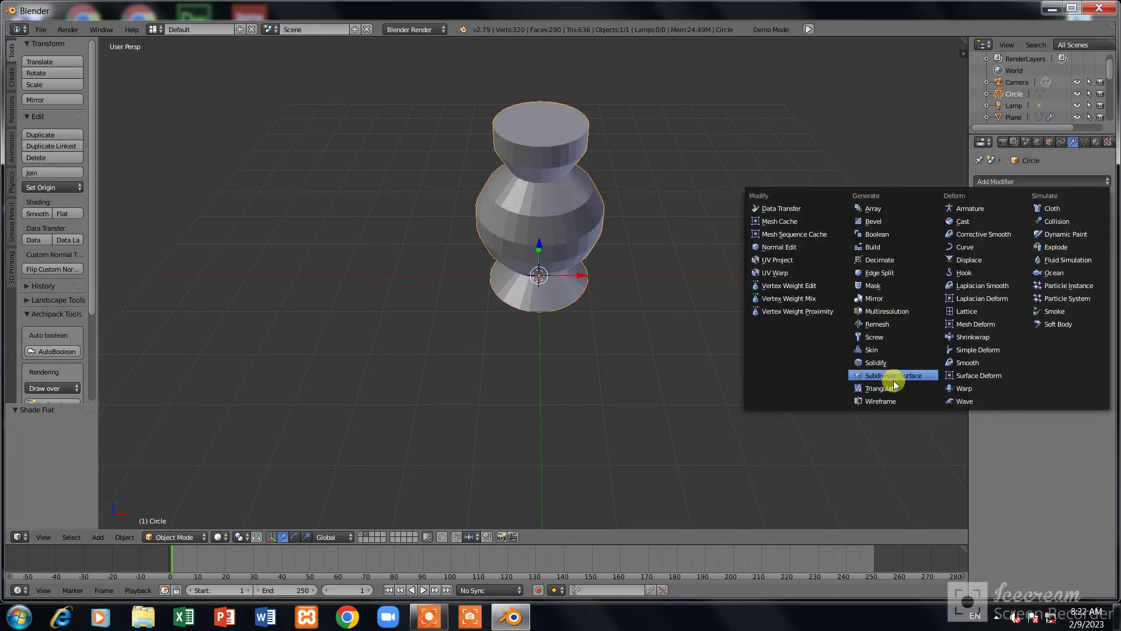
left_click(890, 377)
Add loop cuts near the vase's top and bottom in the front view
key("Tab")
key("Tab")
key("Tab")
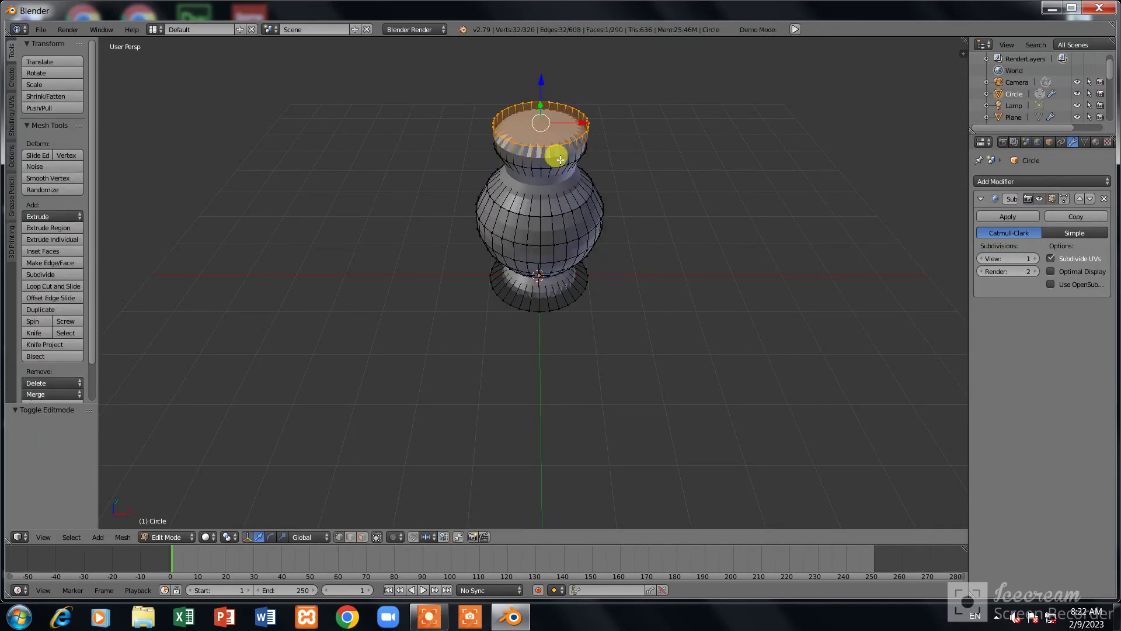
key("KP_1")
scroll(608, 166, "up", 4)
scroll(565, 132, "up", 2, "shift")
key("ctrl+r")
left_click(579, 131)
scroll(590, 264, "down", 5, "shift")
left_click_drag(583, 401, 586, 321)
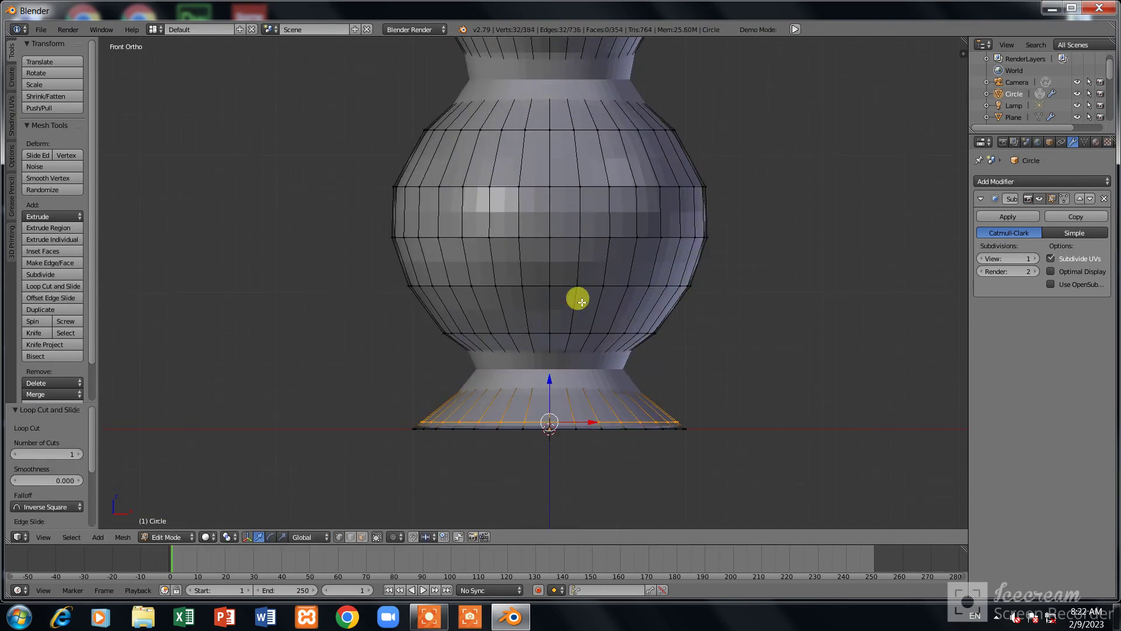
left_click(558, 405)
key("ctrl+r")
left_click(562, 80)
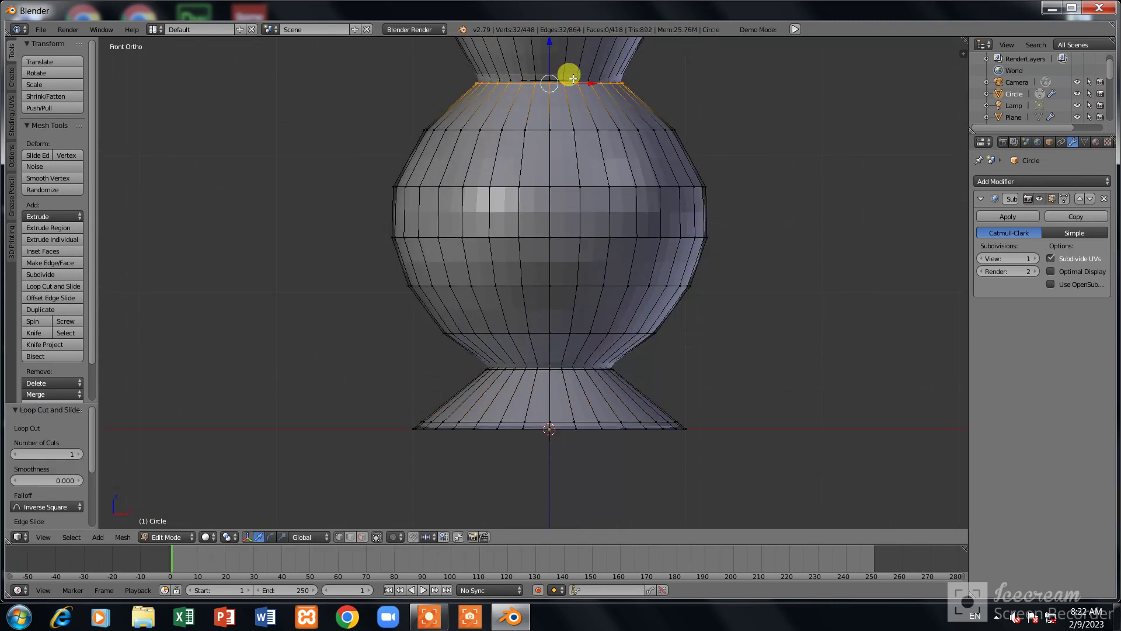
Raise the Subdivision Surface viewport level to 3 and view the vase in perspective
key("Tab")
scroll(567, 109, "down", 2)
left_click(1035, 258)
scroll(618, 385, "down", 3)
middle_click_drag(619, 384, 591, 349)
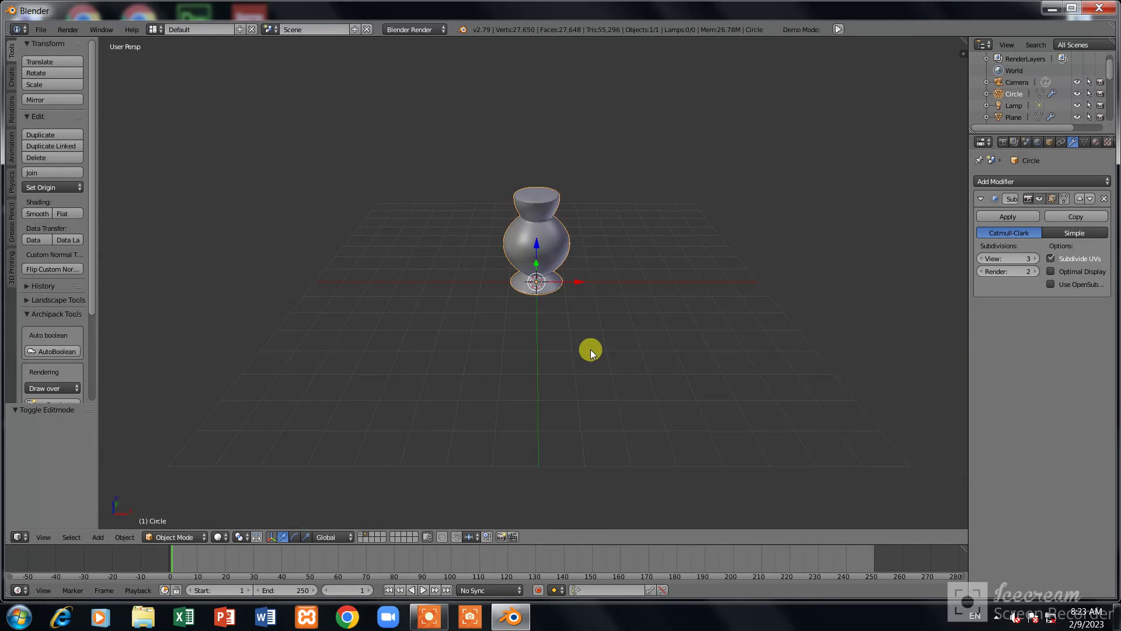
Move the vase to the sofa's layer and shrink it down to leg size
left_click(682, 365)
left_click(362, 533, "shift")
key("KP_1")
key("s")
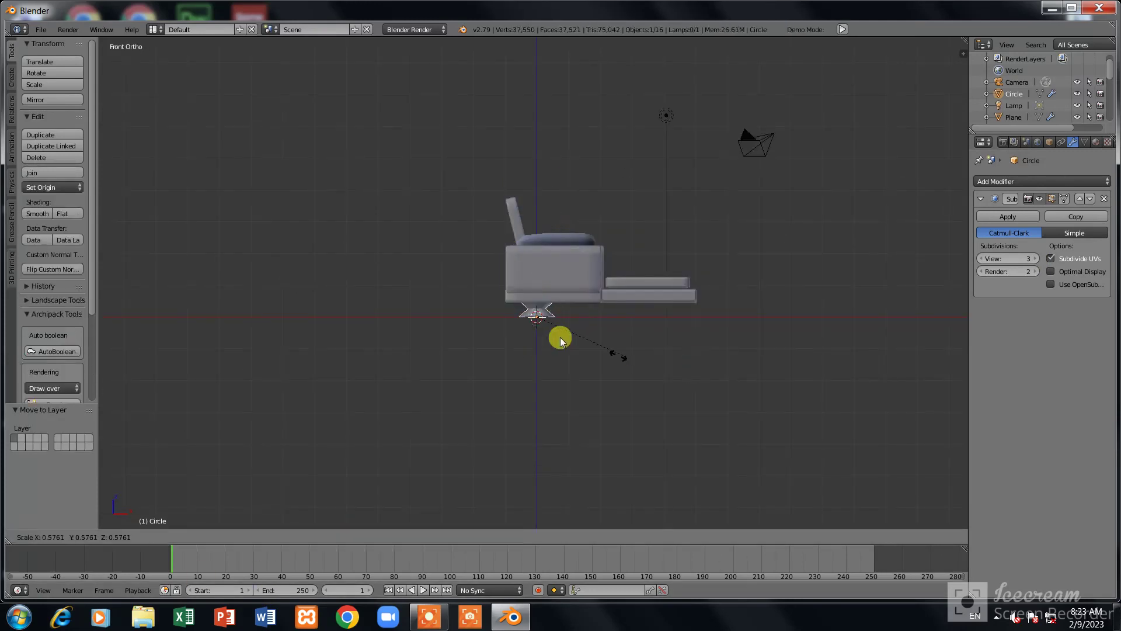
left_click(549, 324)
scroll(549, 324, "up", 5)
key("s")
left_click(647, 465)
In wireframe top view, position the scaled vase under a sofa corner along X and Y
key("KP_7")
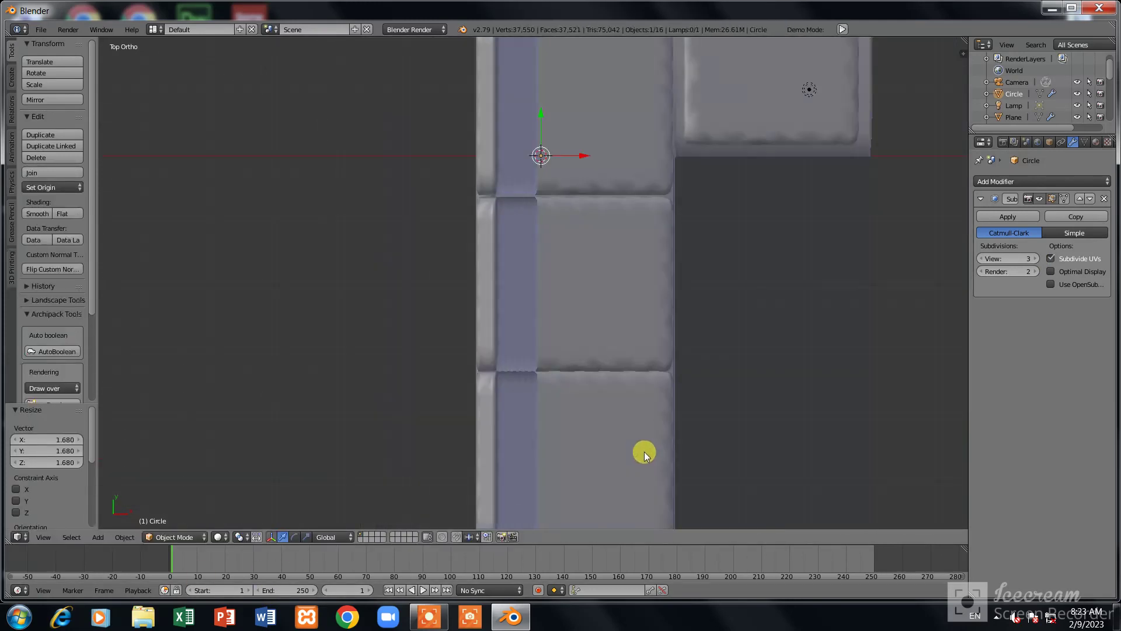
key("z")
scroll(645, 408, "up", 1, "shift")
key("g")
key("x")
left_click(542, 338)
key("g")
key("y")
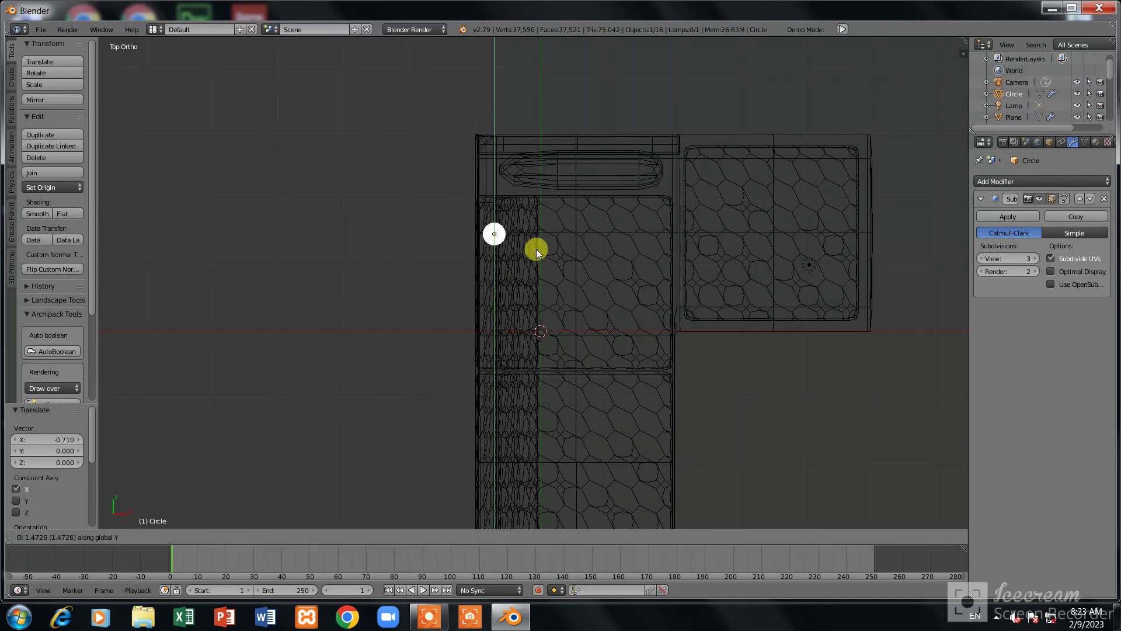
left_click(530, 184)
Duplicate the leg under the sofa and at its right side as Circle.003
key("shift+d")
left_click(698, 180)
key("shift+d")
right_click(699, 179)
key("shift+d")
left_click(892, 340)
Place further leg copies Circle.004, Circle.005 and Circle.006 under the sofa
key("shift+d")
left_click(703, 344)
key("shift+d")
scroll(703, 343, "down", 5, "shift")
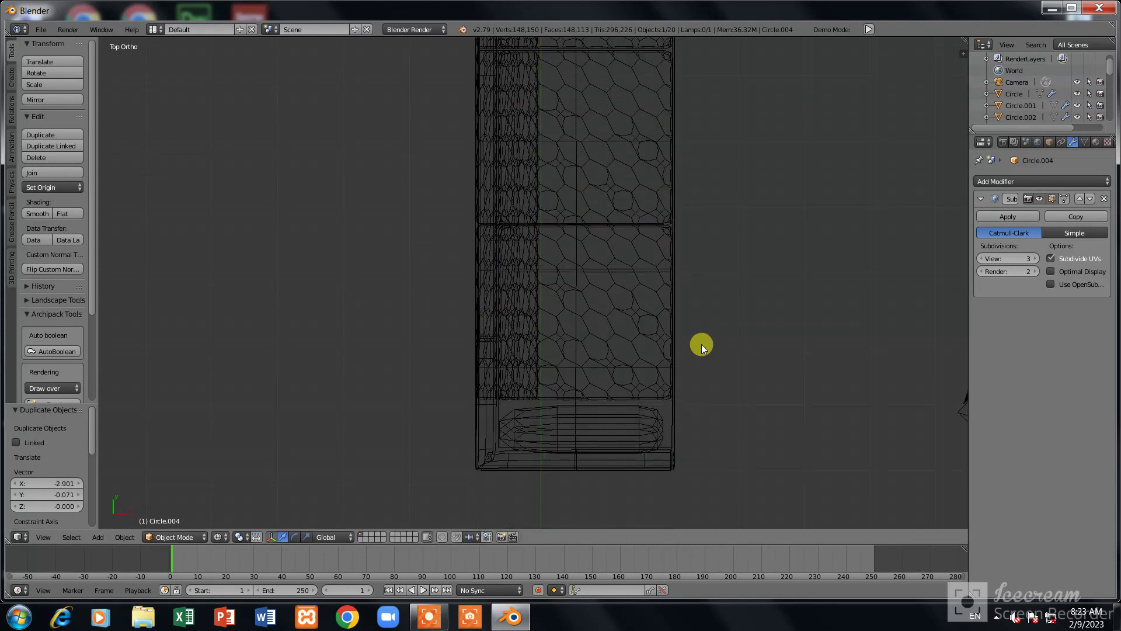
left_click(685, 271)
key("shift+d")
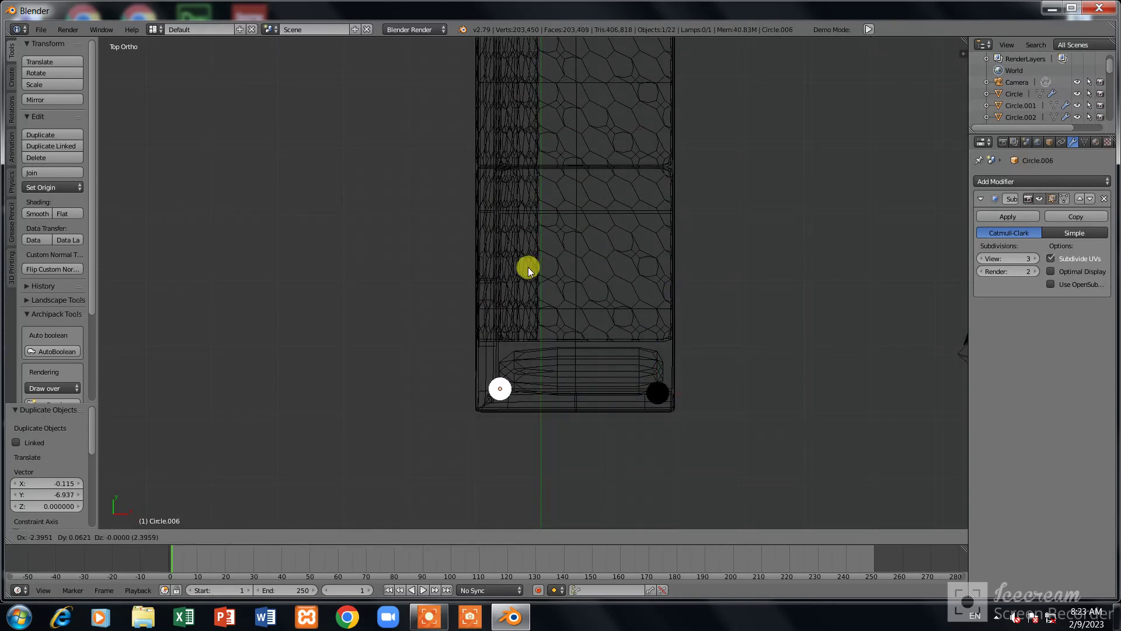
left_click(528, 265)
Add a floor plane beneath the sofa and scale it to 7.632
key("z")
mouse_move(568, 229)
middle_mouse_down()
mouse_move(569, 215)
mouse_move(665, 282)
middle_mouse_up()
scroll(664, 282, "down", 3)
key("shift+a")
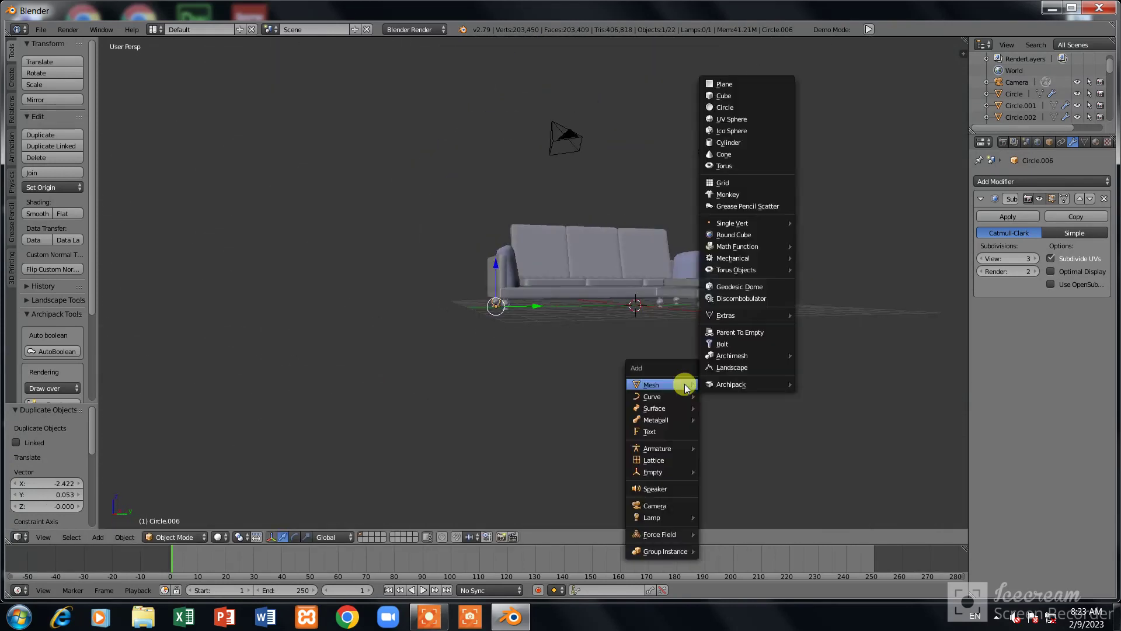
left_click(677, 383)
key("KP_7")
key("s")
left_click(720, 377)
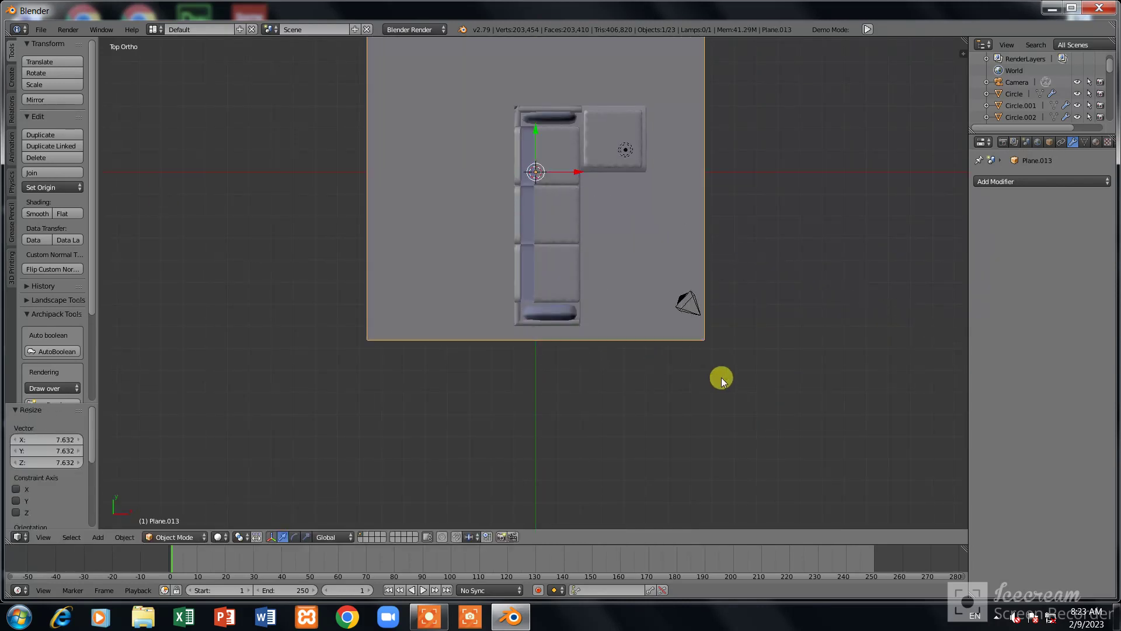
key("KP_1")
scroll(654, 281, "up", 5)
middle_click_drag(654, 285, 678, 275)
scroll(702, 258, "down", 3)
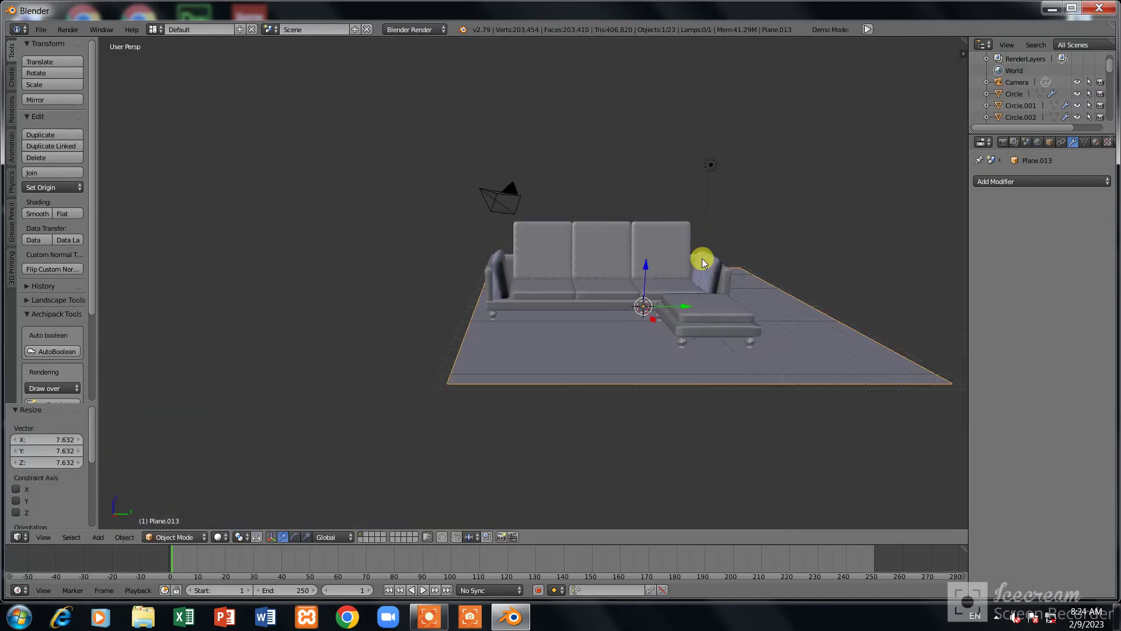
Rescale the floor plane and shift it forward along Y
key("s")
left_click(868, 356)
key("g")
key("y")
left_click(841, 368)
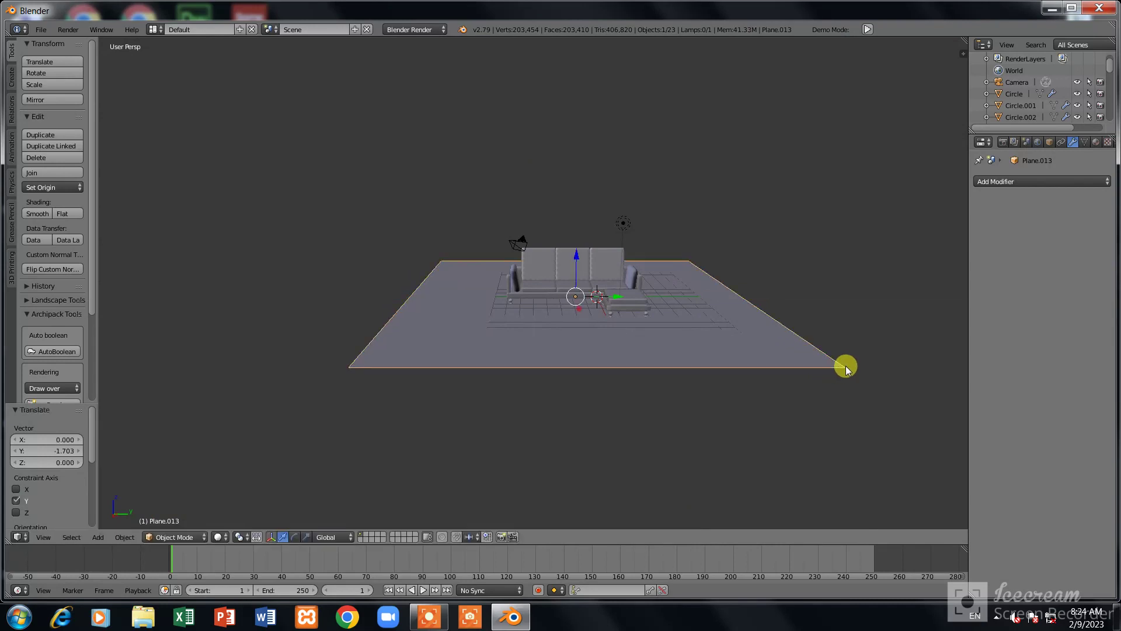
scroll(843, 368, "up", 3)
scroll(799, 333, "up", 2)
scroll(800, 334, "down", 1)
Align the camera to the current view and shift it to frame the sofa
key("ctrl+alt+KP_0")
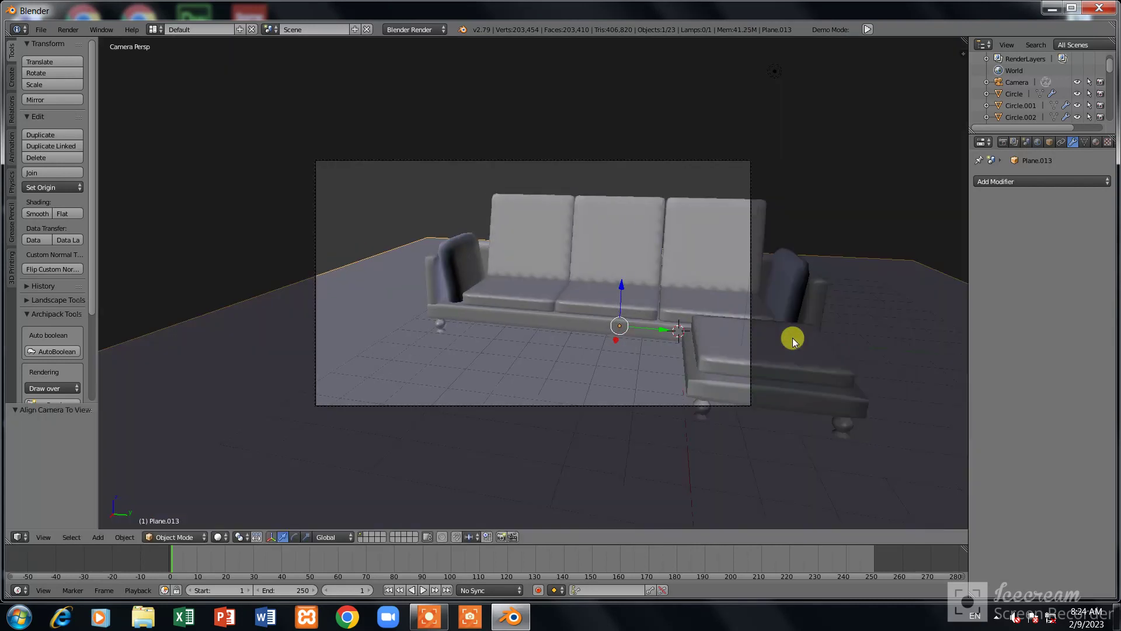
key("g")
key("x")
key("y")
left_click(643, 229)
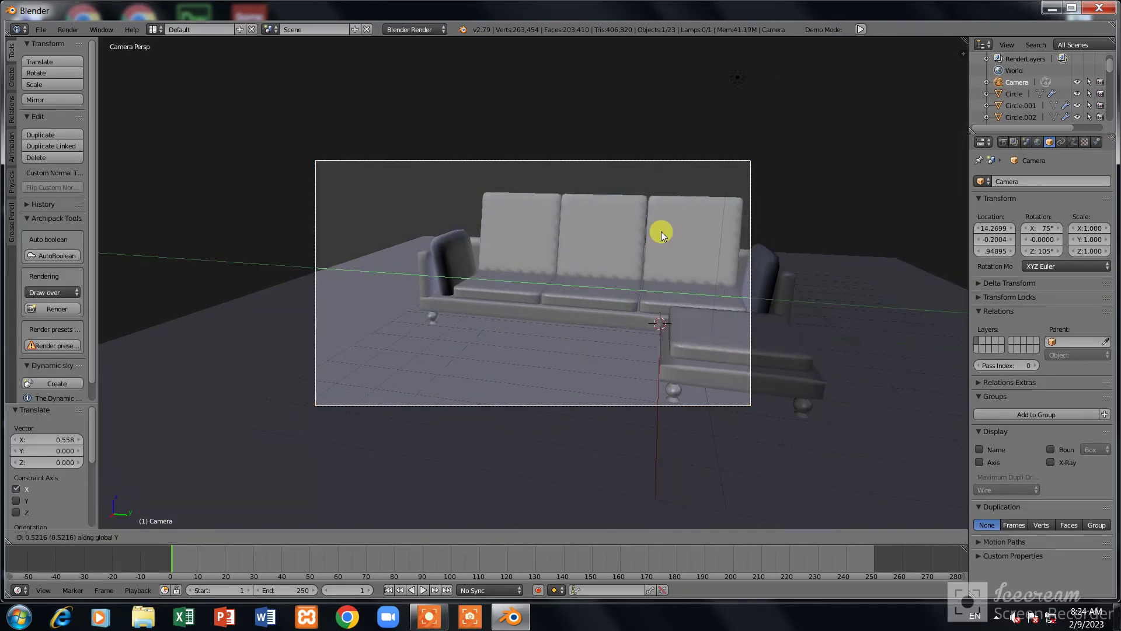
Extrude the floor's back and side edges straight up along Z into walls
right_click(790, 253)
key("Tab")
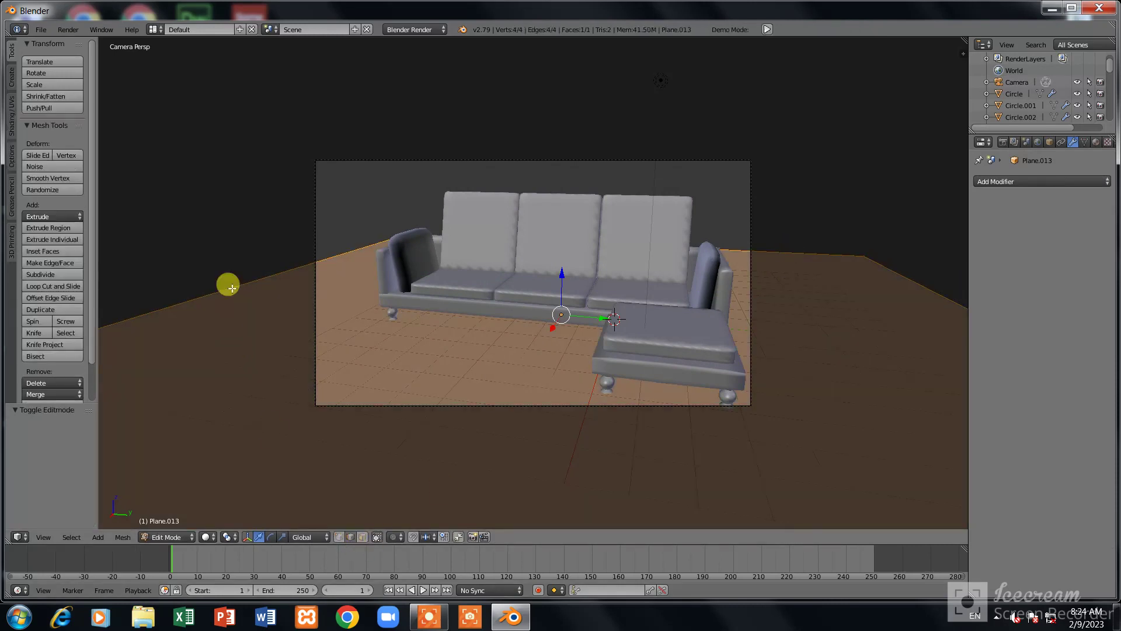
right_click(228, 288)
right_click(759, 251, "shift")
key("e")
key("z")
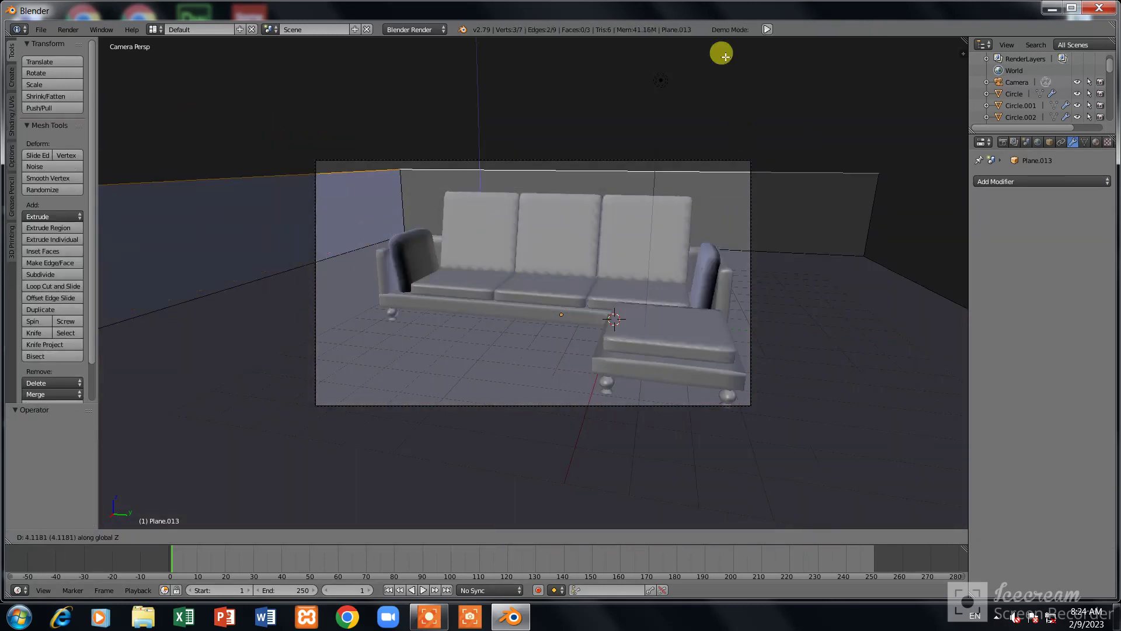
left_click(704, 468)
key("Tab")
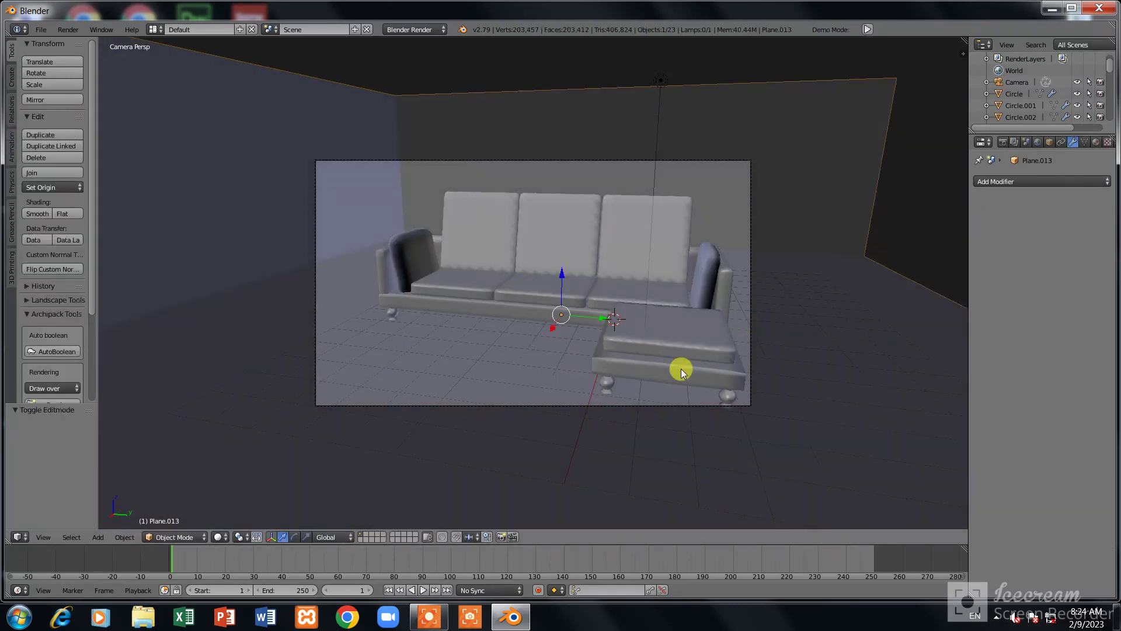
Lower the selected sofa part by 0.208 along Z
key("g")
key("z")
left_click(646, 260)
right_click(646, 261)
Give the front leg and leg Circle.002 new materials with red diffuse 75191C
right_click(611, 371)
left_click(1096, 142)
left_click(1049, 210)
left_click(1020, 359)
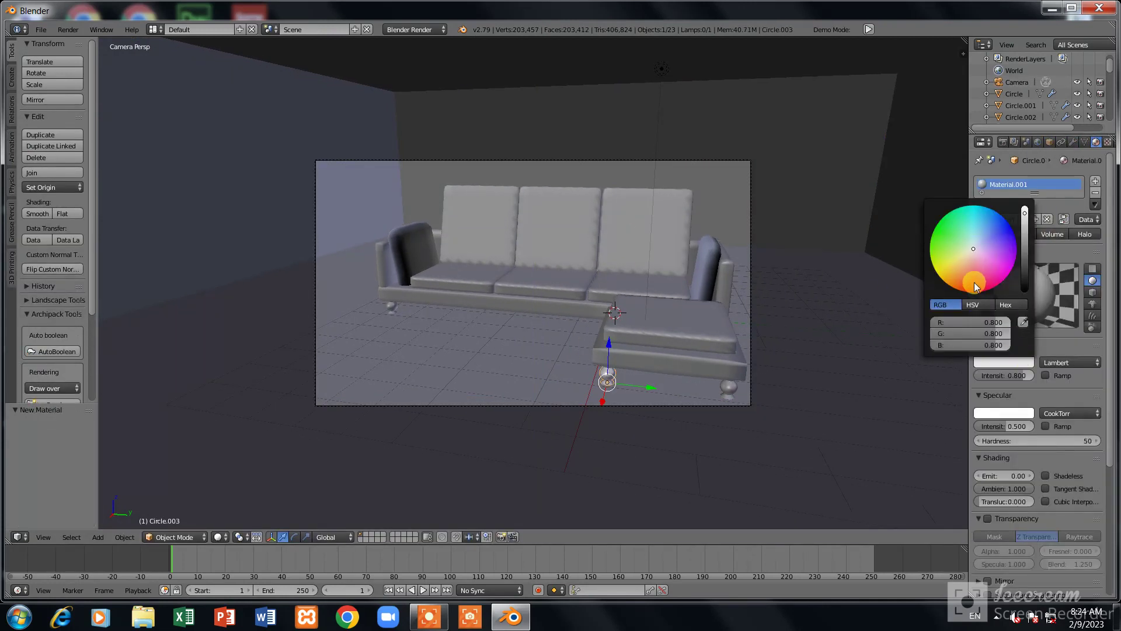
right_click(727, 388)
left_click(1009, 220)
left_click(995, 362)
right_click(608, 374)
left_click(1002, 362)
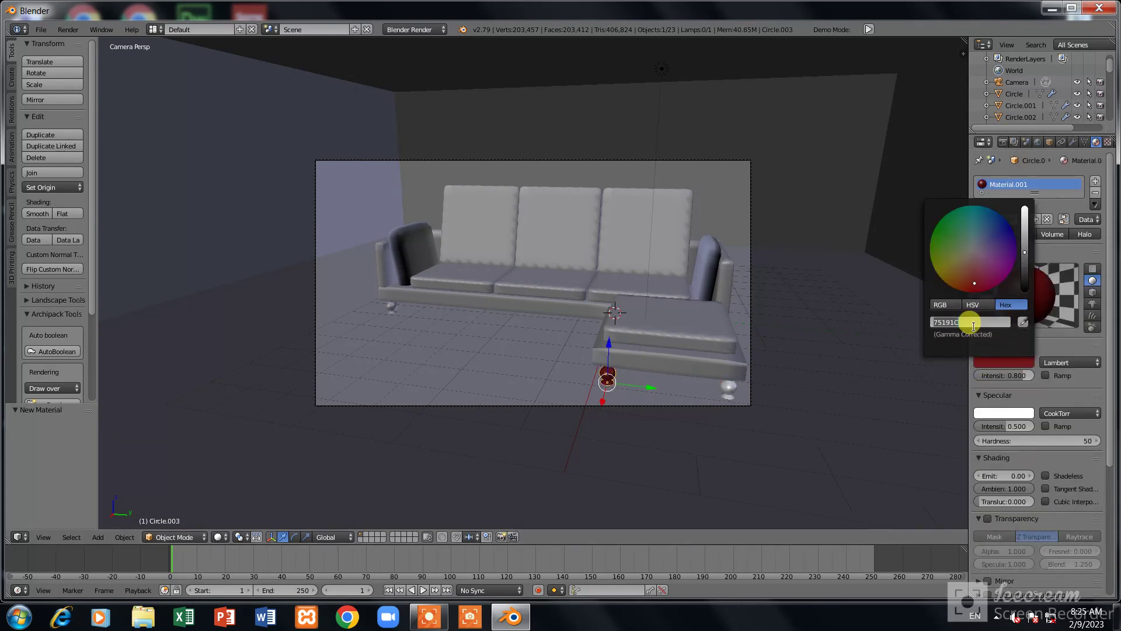
right_click(727, 388)
left_click(1003, 362)
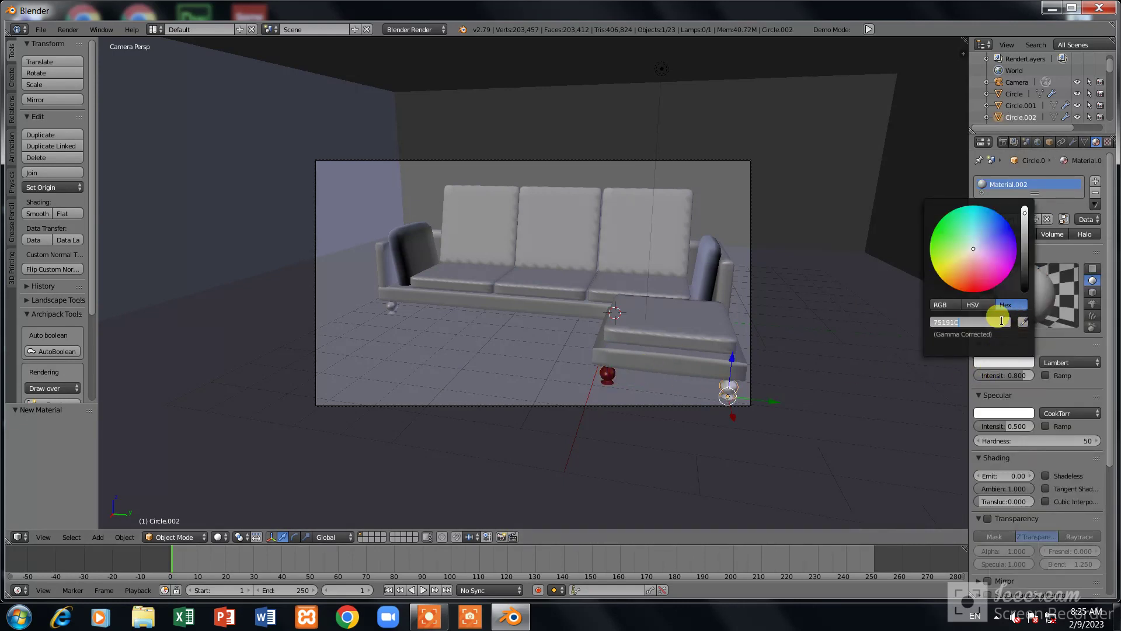
key("Return")
Paste the red colour into legs Circle.005, Circle.006 and Circle.004
middle_click_drag(753, 393, 500, 351)
right_click(435, 324)
left_click(1003, 362)
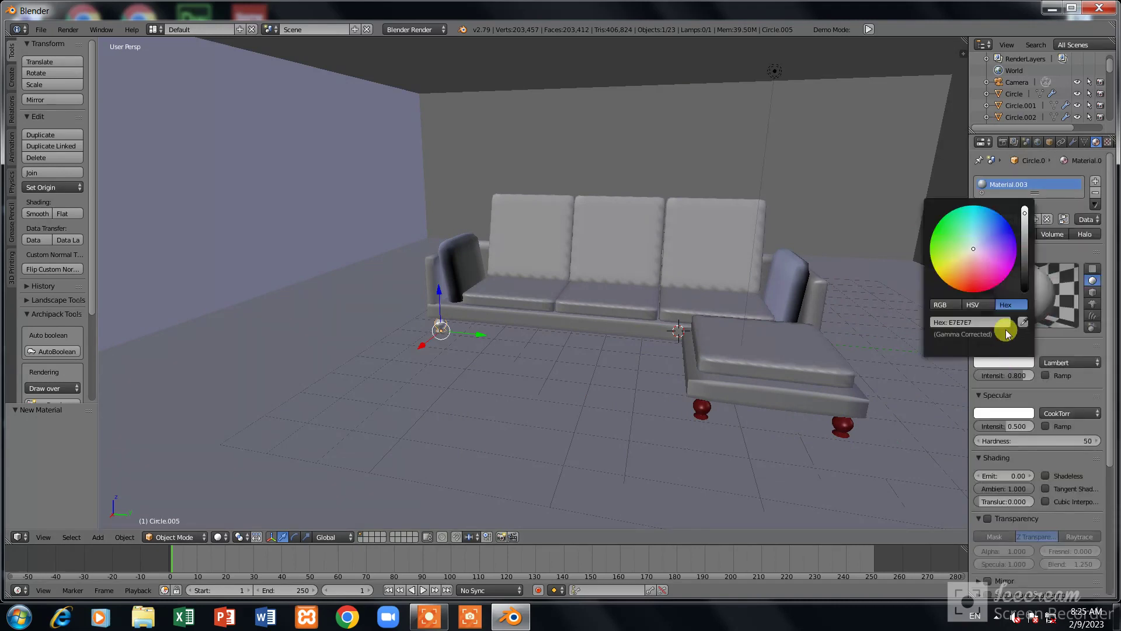
key("ctrl+v")
key("Return")
mouse_move(650, 317)
middle_mouse_down()
mouse_move(527, 333)
mouse_move(440, 405)
middle_mouse_up()
right_click(440, 405)
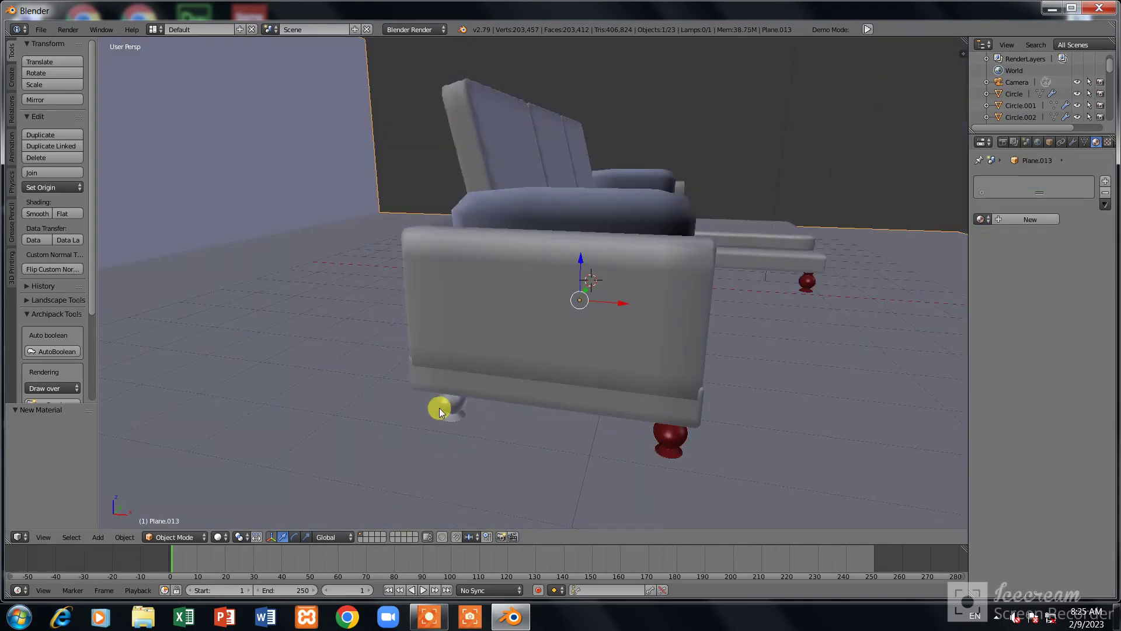
left_click(1004, 362)
key("Return")
mouse_move(671, 327)
middle_mouse_down()
mouse_move(821, 313)
mouse_move(899, 362)
mouse_move(794, 350)
mouse_move(642, 435)
middle_mouse_up()
right_click(899, 362)
left_click(1003, 362)
type("75191C")
key("Return")
Add red materials to the back legs Circle and Circle.001
right_click(557, 441)
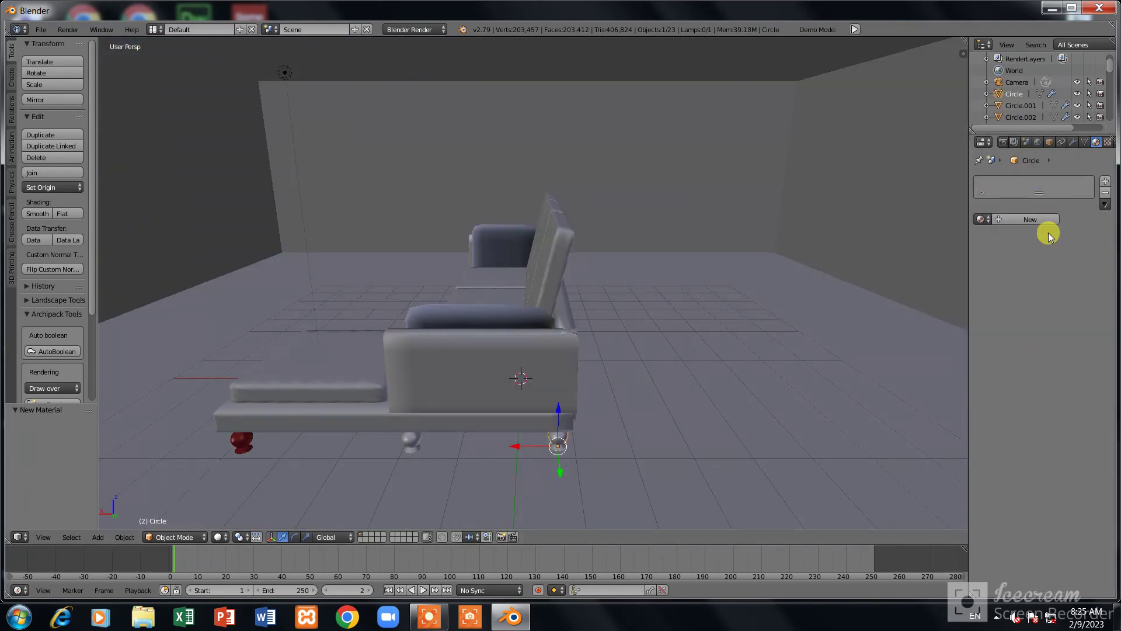
left_click(1030, 219)
left_click(1001, 363)
key("ctrl+v")
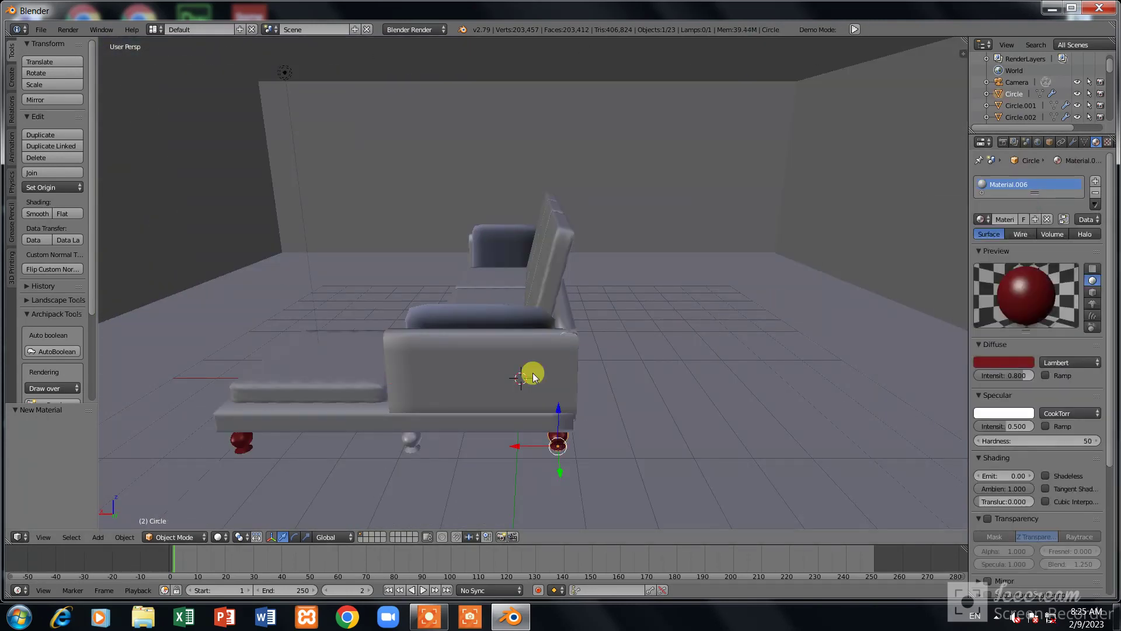
right_click(411, 441)
left_click(1030, 219)
left_click(1001, 363)
key("ctrl+v")
Give the sofa base a new cream-yellow E7E78B material
mouse_move(703, 338)
middle_mouse_down()
mouse_move(548, 372)
mouse_move(520, 360)
mouse_move(566, 429)
middle_mouse_up()
right_click(565, 430)
left_click(1030, 218)
left_click(1001, 363)
key("ctrl+v")
Preview the scene in Rendered shading, then return to Solid with the base selected
left_click(222, 536)
left_click(257, 470)
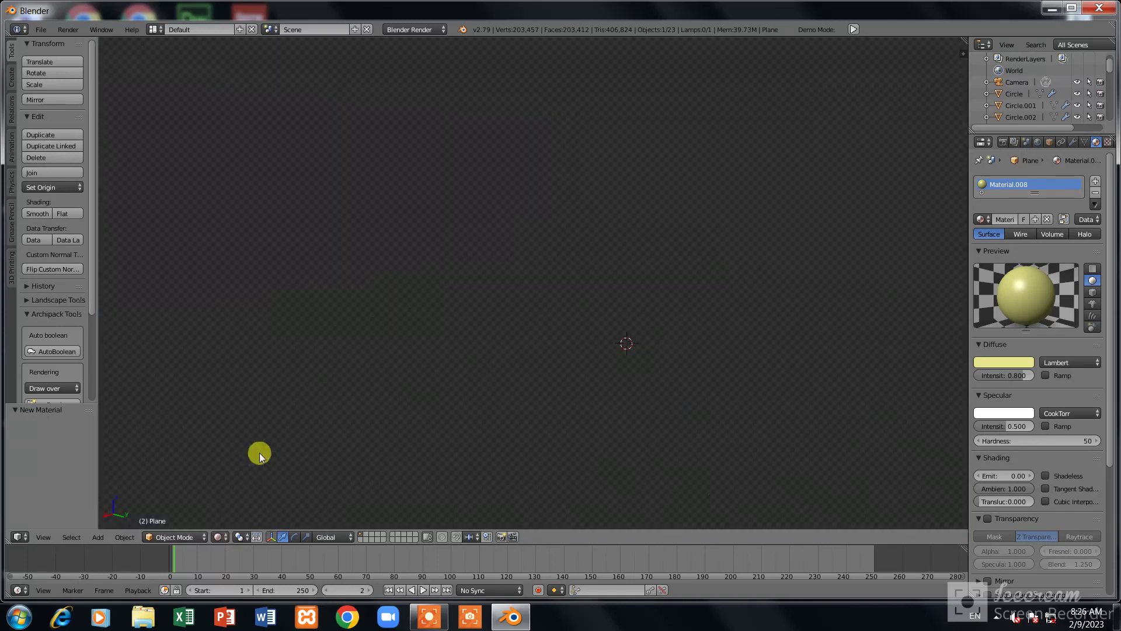
left_click(222, 536)
left_click(225, 493)
right_click(581, 327)
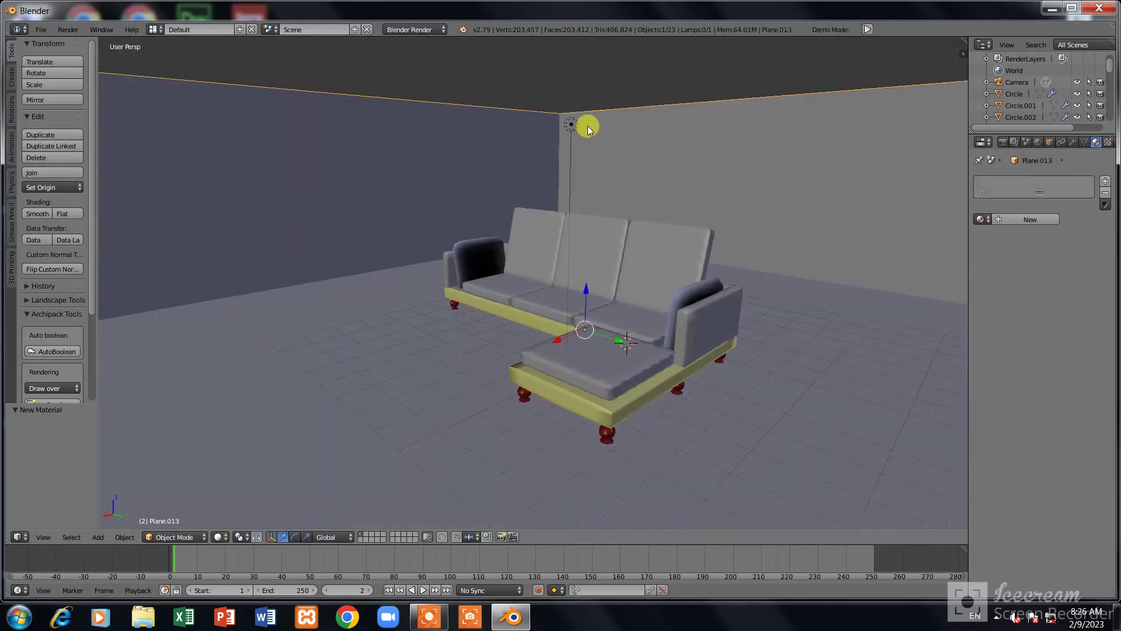
key("KP_7")
Add a point lamp and raise it high above the floor along Z
key("shift+a")
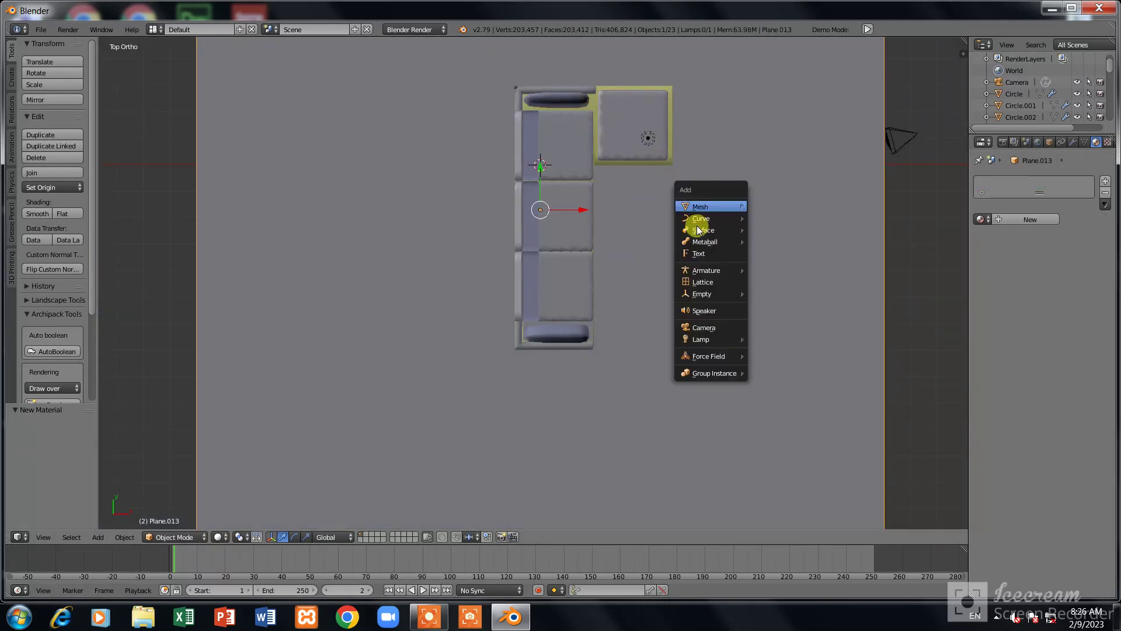
left_click(778, 334)
key("KP_1")
key("g")
key("z")
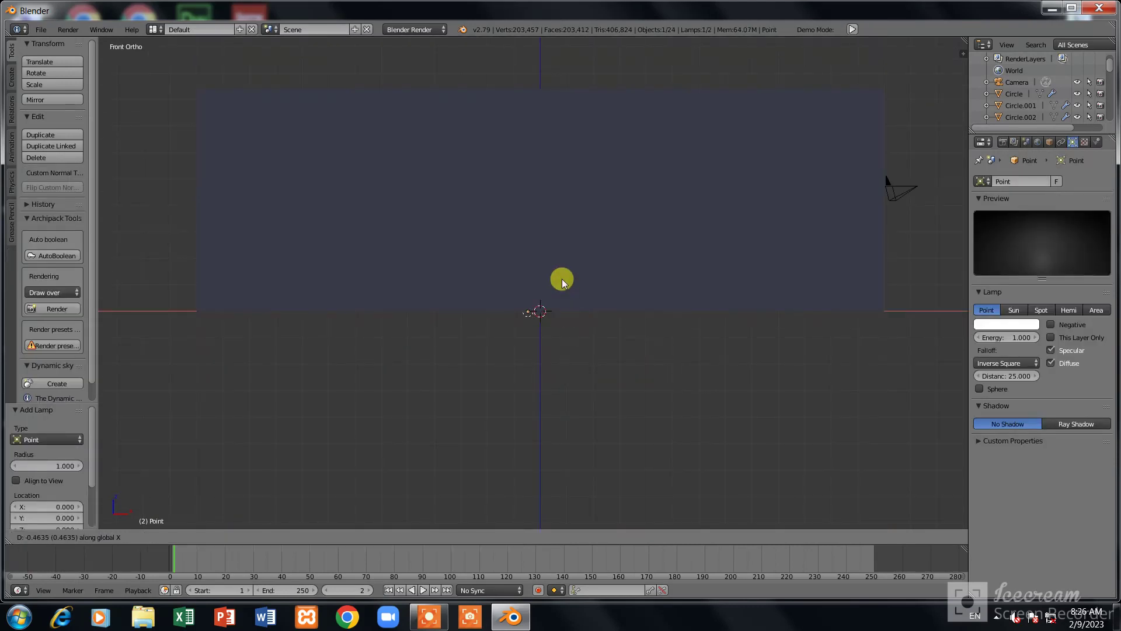
left_click(577, 206)
key("KP_7")
Place lamp copies beside, behind and near the sofa, adjusting height in side view
key("shift+d")
key("shift+d")
left_click(527, 409)
key("shift+d")
left_click(519, 34)
key("shift+d")
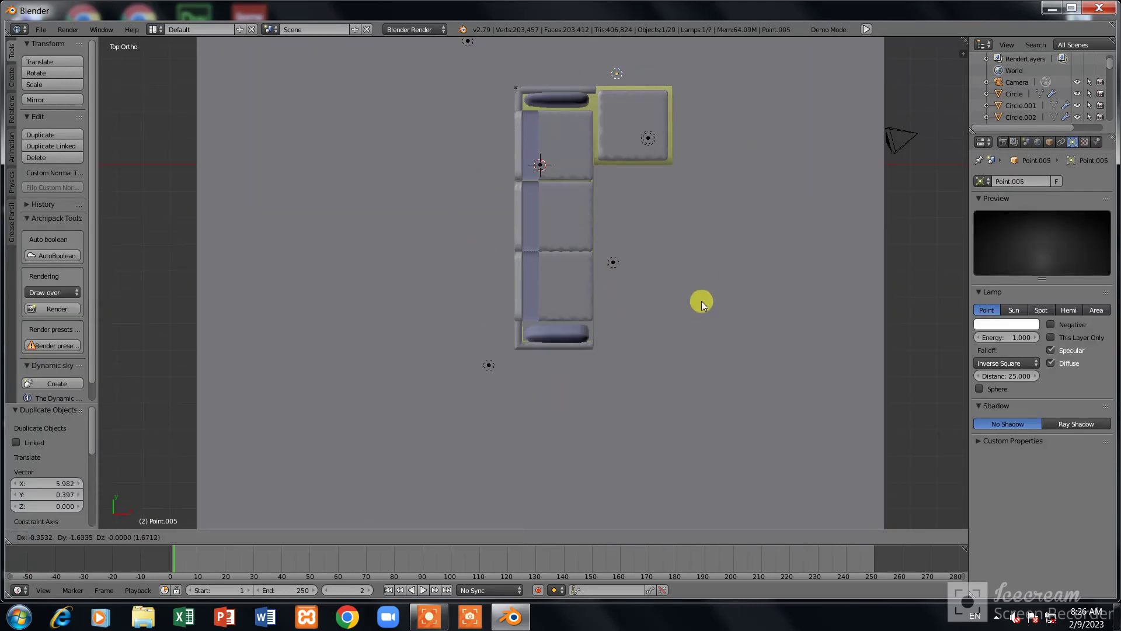
left_click(731, 371)
key("KP_3")
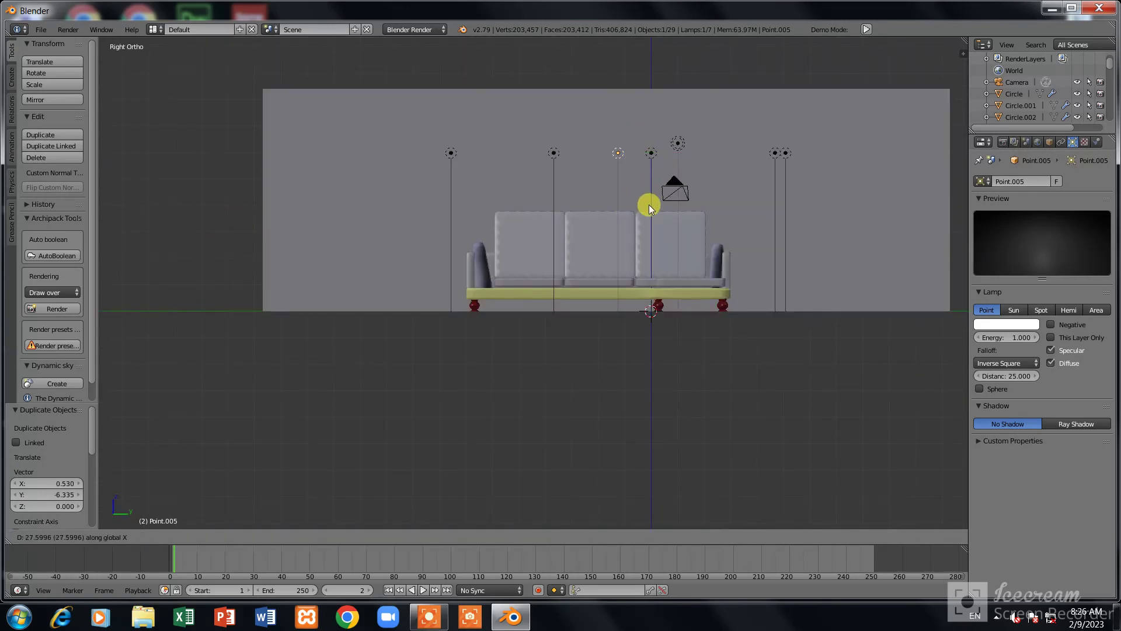
left_click(646, 245)
Add more lamp copies above the seat, beside the ottoman and beyond the sofa's back
key("shift+d")
left_click(595, 230)
key("shift+d")
left_click(534, 232)
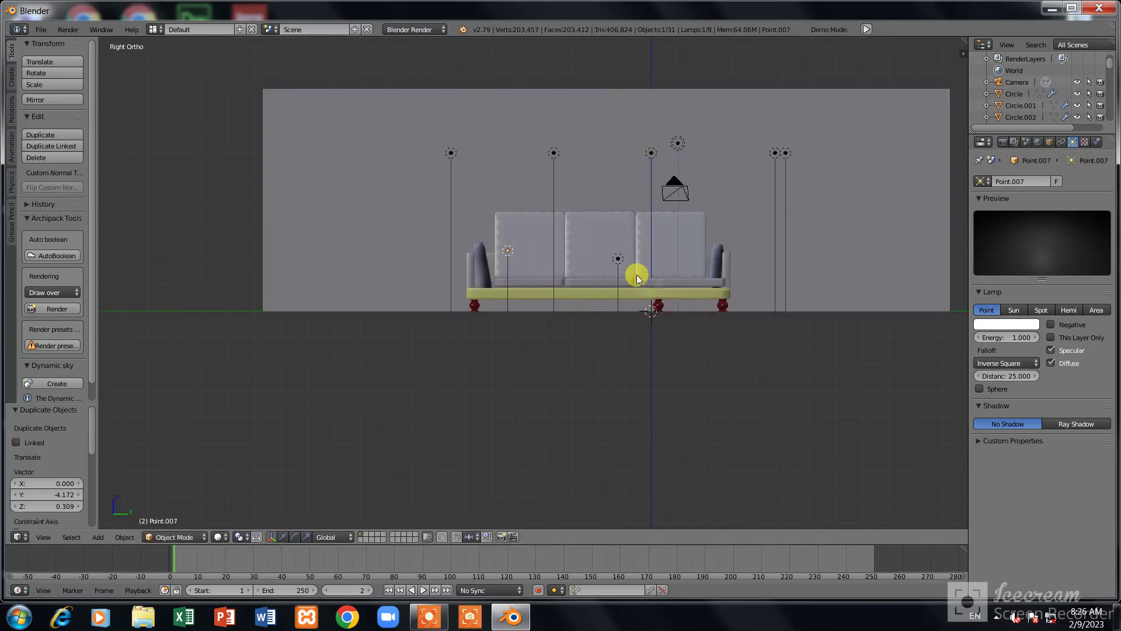
left_click(799, 269)
key("KP_7")
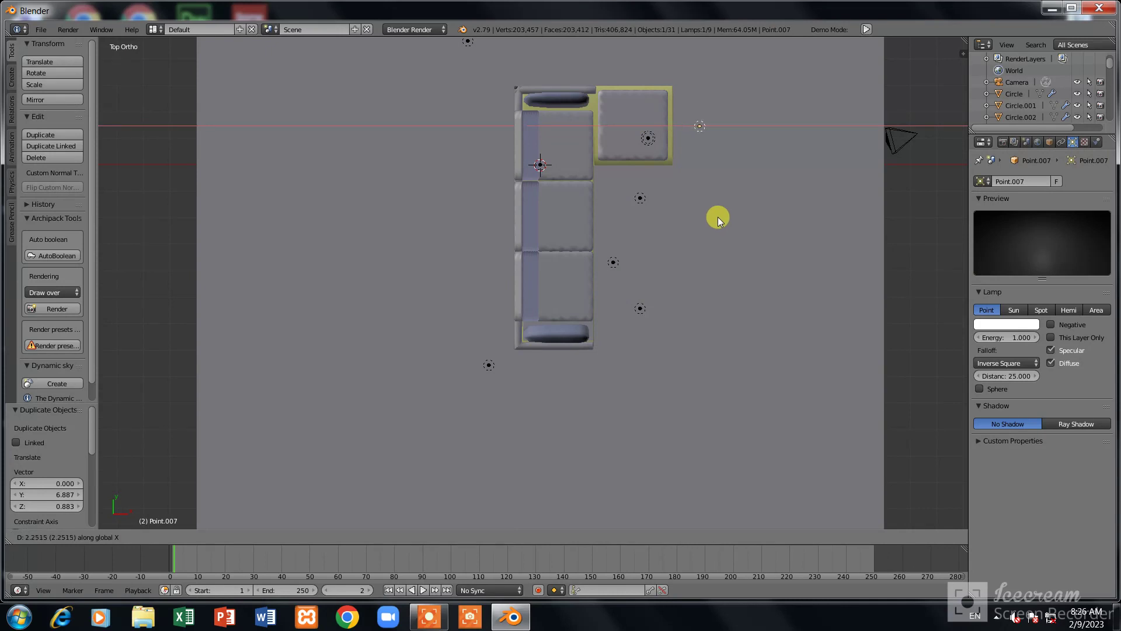
left_click(717, 216)
key("shift+d")
left_click(601, 101)
Preview the lit sofa scene in Rendered viewport shading
left_click(220, 537)
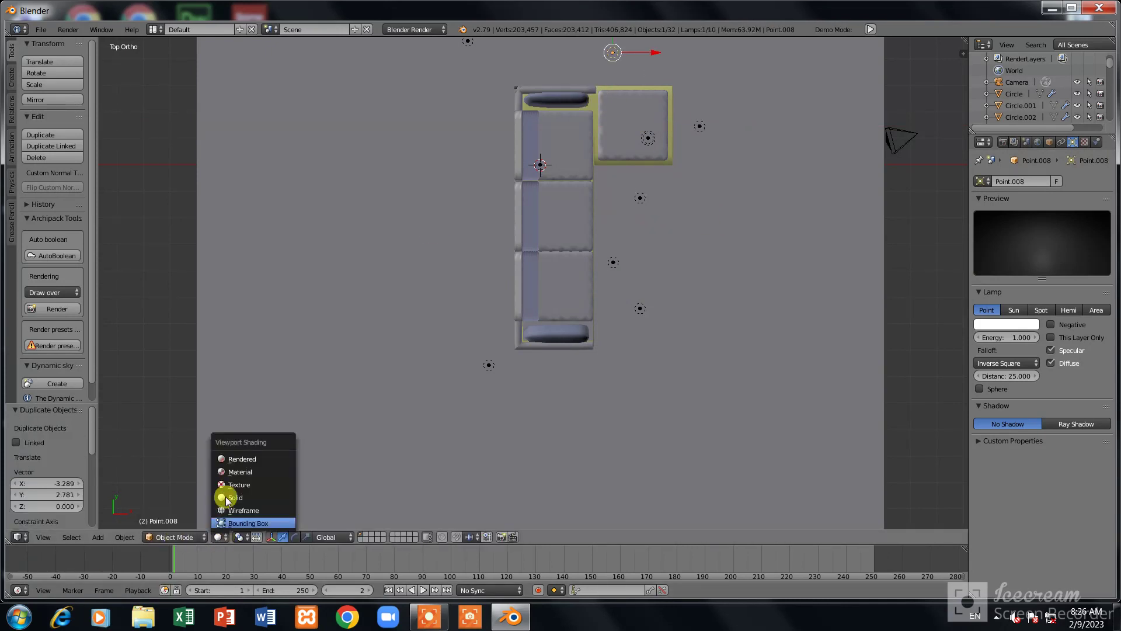
left_click(236, 458)
middle_click_drag(262, 395, 564, 328)
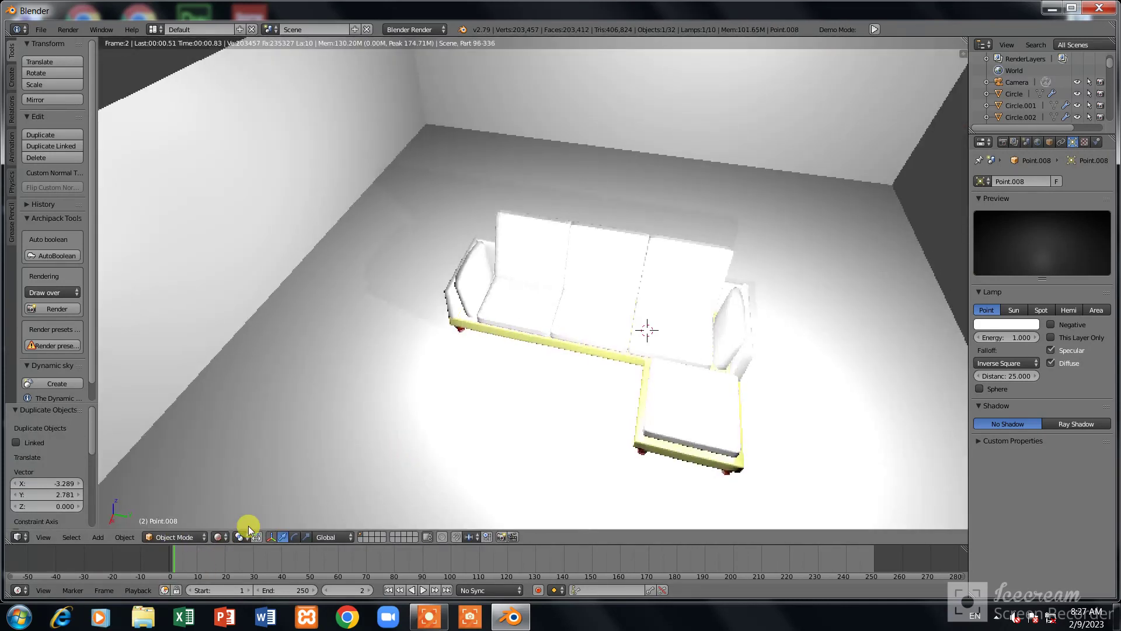
Return to solid shading and delete four unwanted lamps around the sofa
left_click(220, 537)
left_click(220, 536)
left_click(234, 501)
left_click(532, 234)
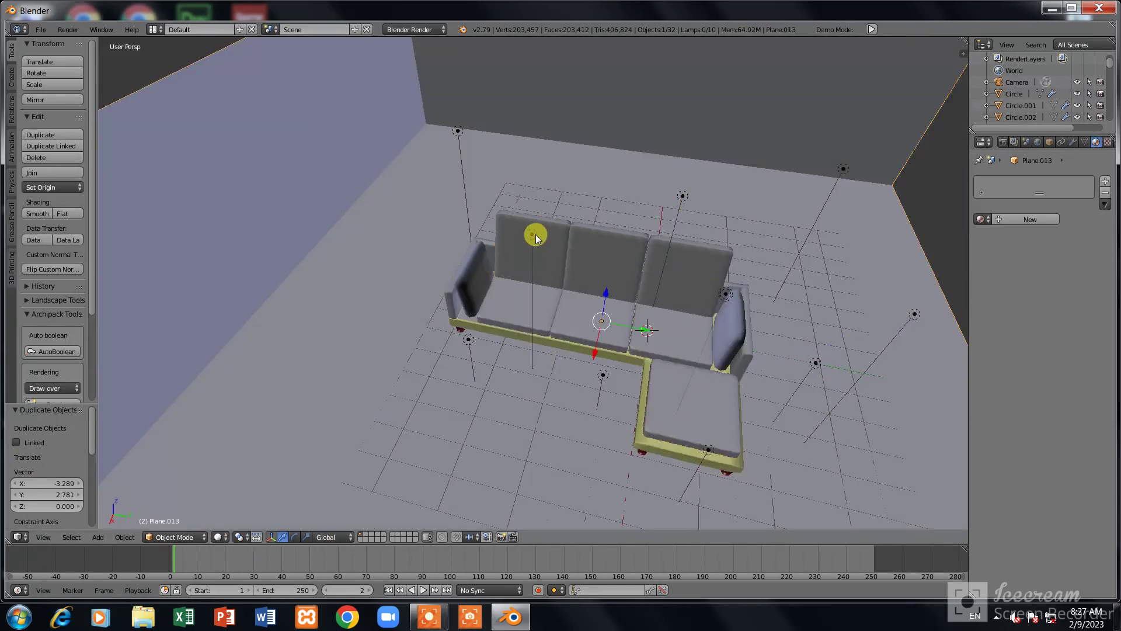
key("Delete")
left_click(683, 196)
left_click(602, 376)
key("Delete")
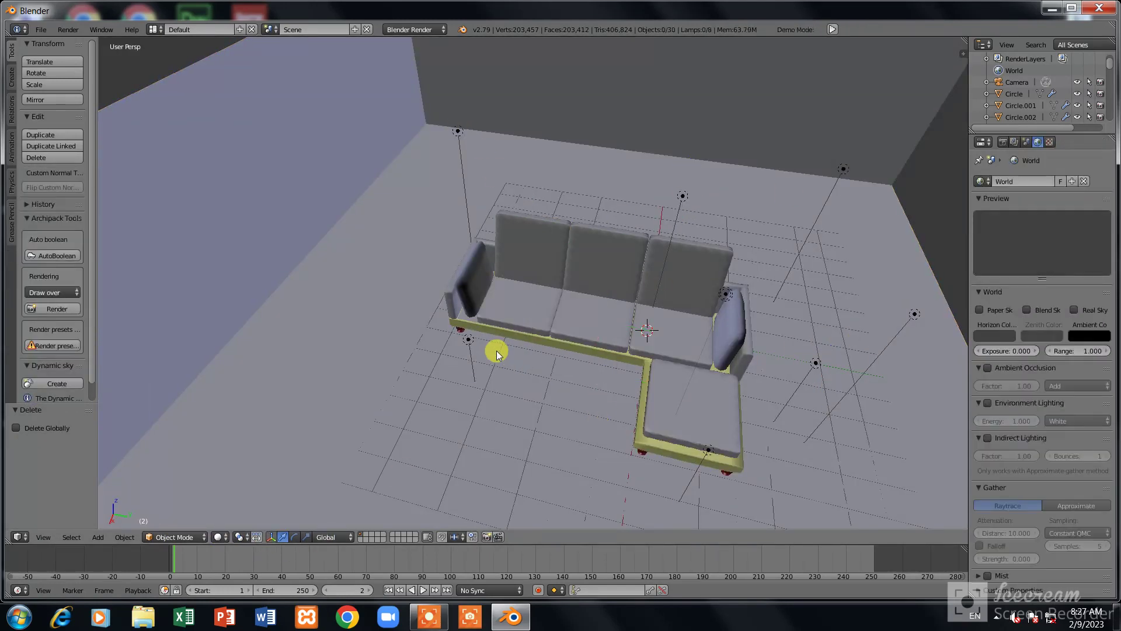
left_click(818, 364)
key("Delete")
left_click(683, 196)
key("Delete")
Switch to rendered shading and view the scene through the camera
left_click(220, 537)
left_click(243, 459)
key("KP_0")
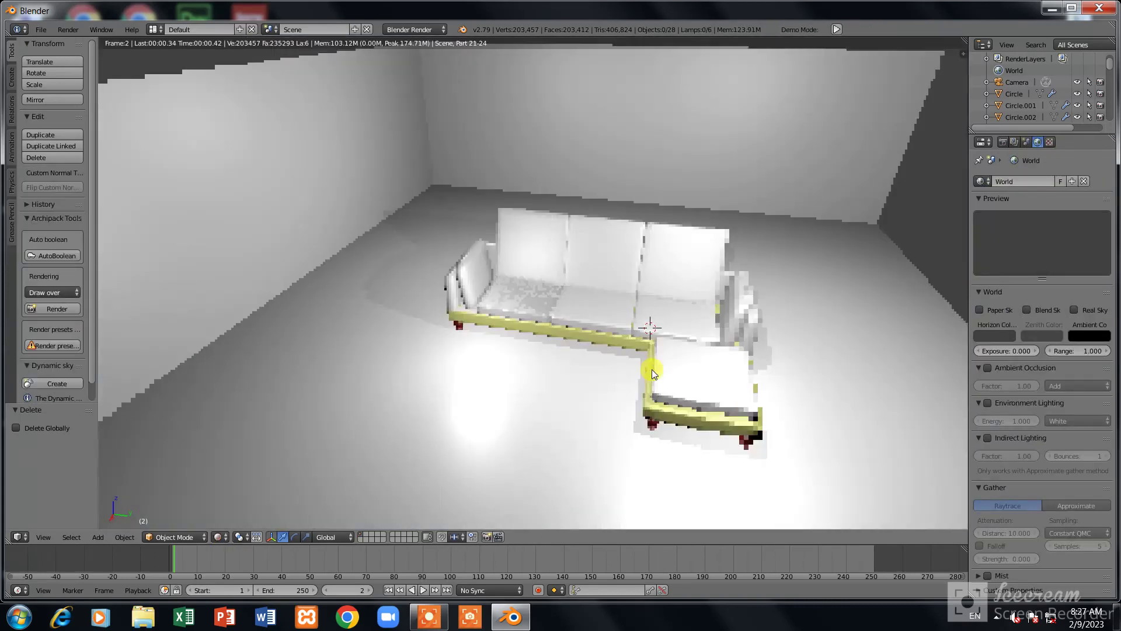
Make the ottoman cushion's diffuse colour cream-yellow, hex D3CB80
right_click(660, 324)
left_click(993, 280)
left_click_drag(1025, 238, 1025, 220)
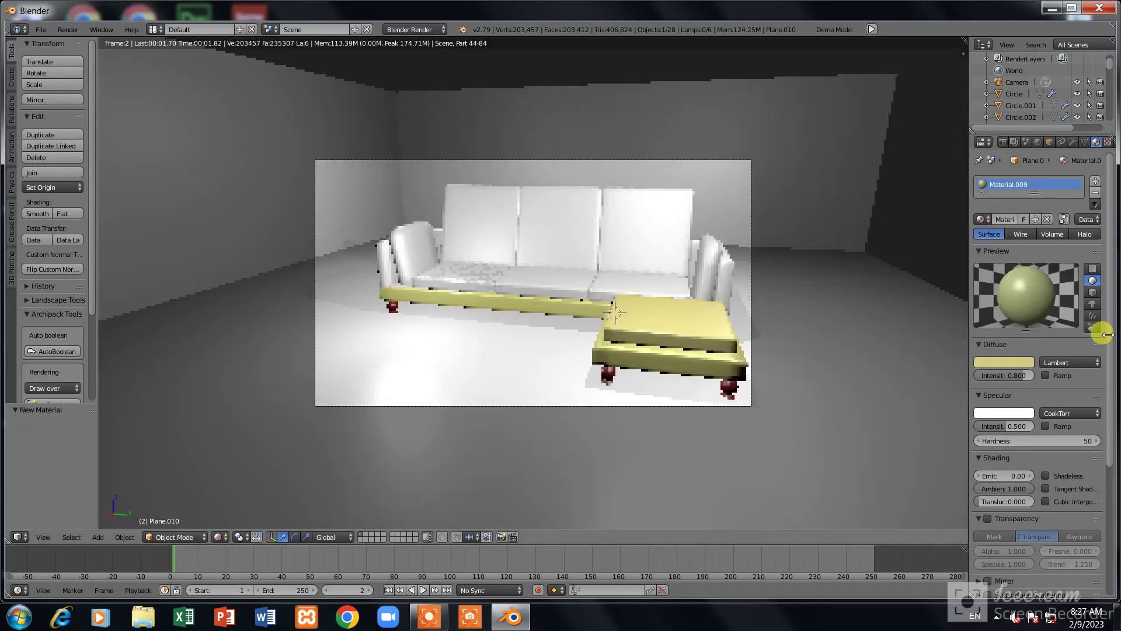
Grab the cushion's cream-yellow hex code and return to solid shading
left_click(1008, 363)
left_click(1003, 362)
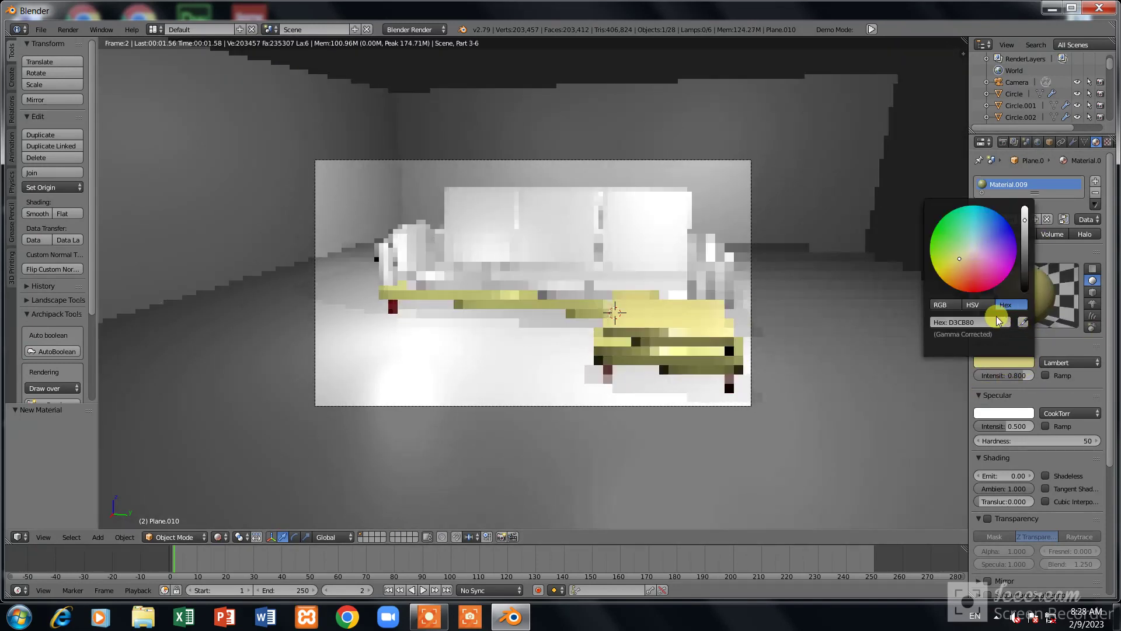
left_click(218, 537)
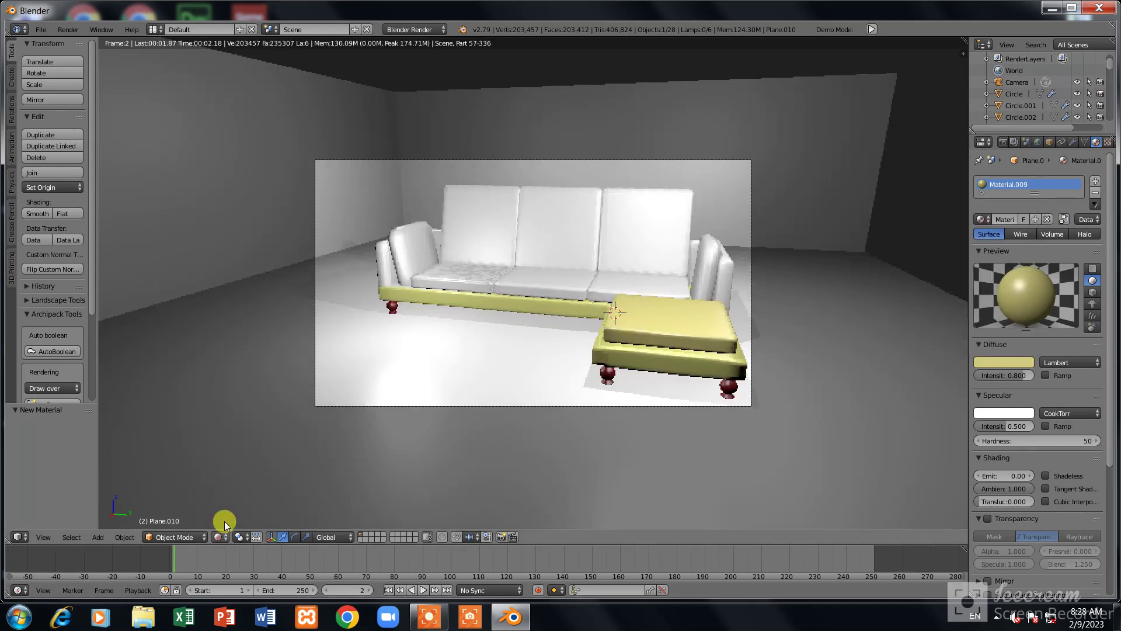
left_click(233, 495)
Colour the right back cushion, right seat cushion, right armrest and middle seat cream-yellow
right_click(633, 281)
left_click(1003, 362)
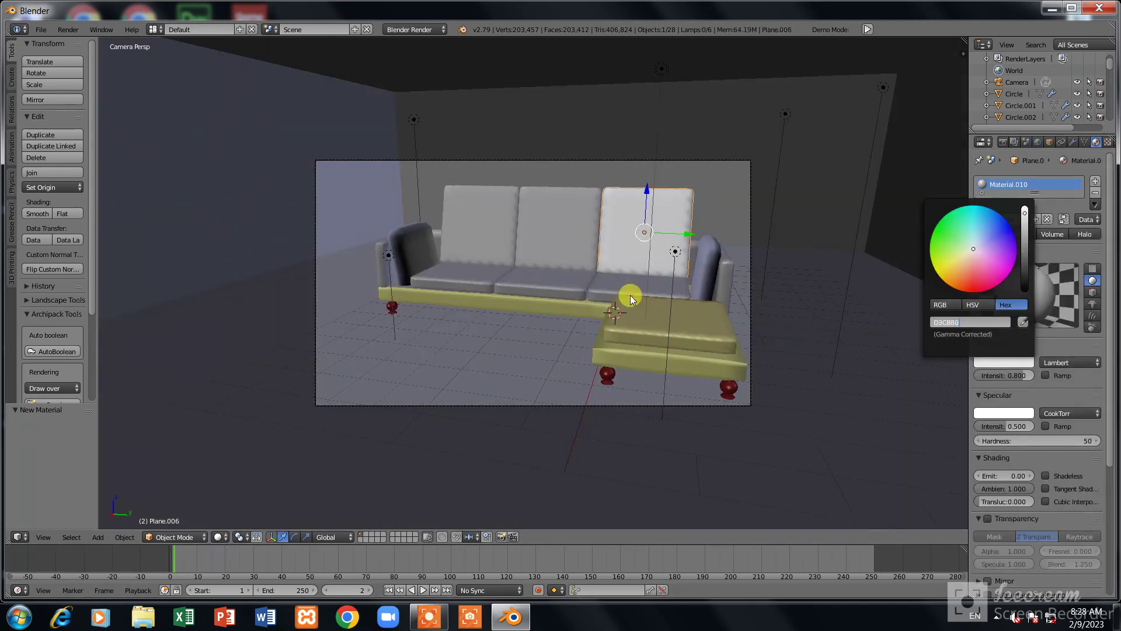
right_click(671, 281)
left_click(1003, 362)
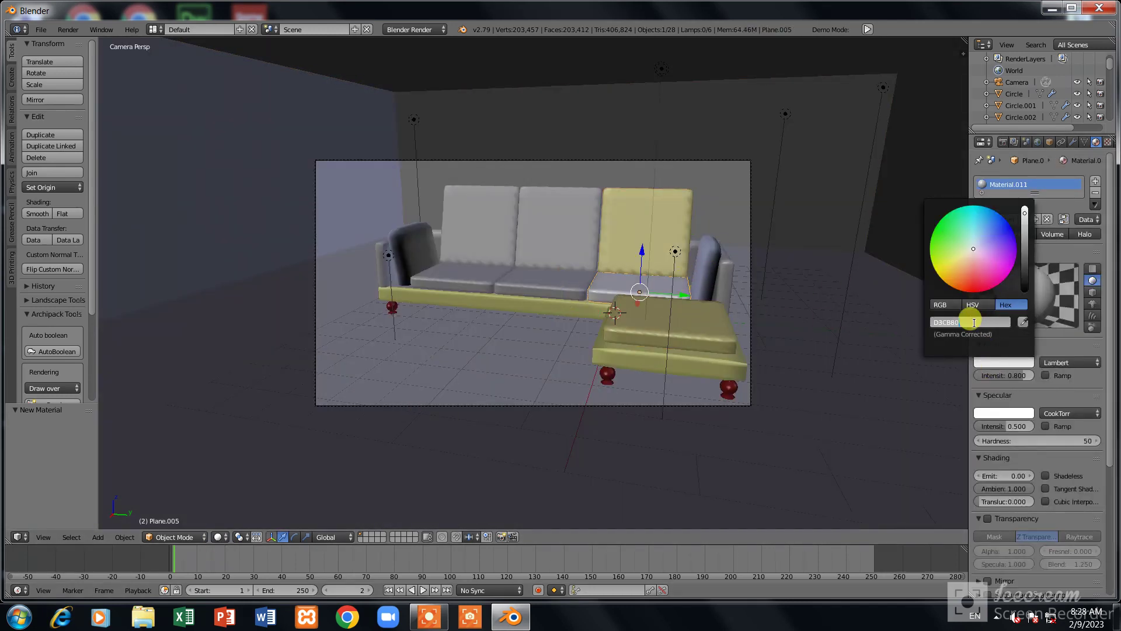
right_click(706, 262)
left_click(1003, 362)
left_click(984, 321)
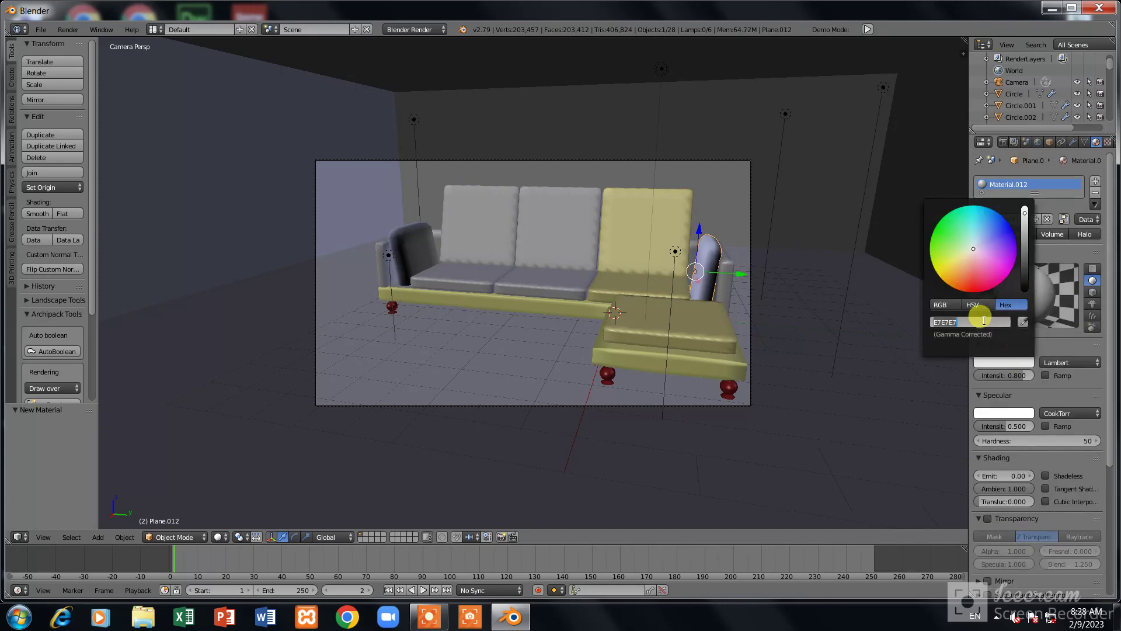
right_click(552, 277)
left_click(1003, 362)
left_click(965, 321)
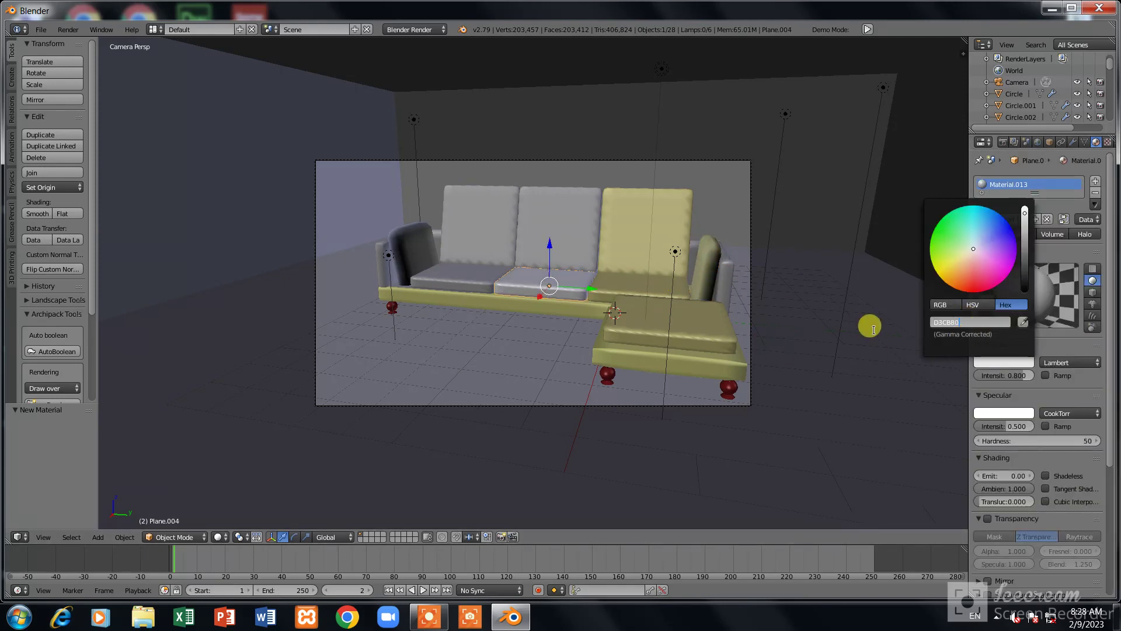
Delete the stray grey plane lying on the middle seat cushion
right_click(543, 281)
key("g")
left_click(497, 257)
key("x")
right_click(462, 277)
left_click(1030, 219)
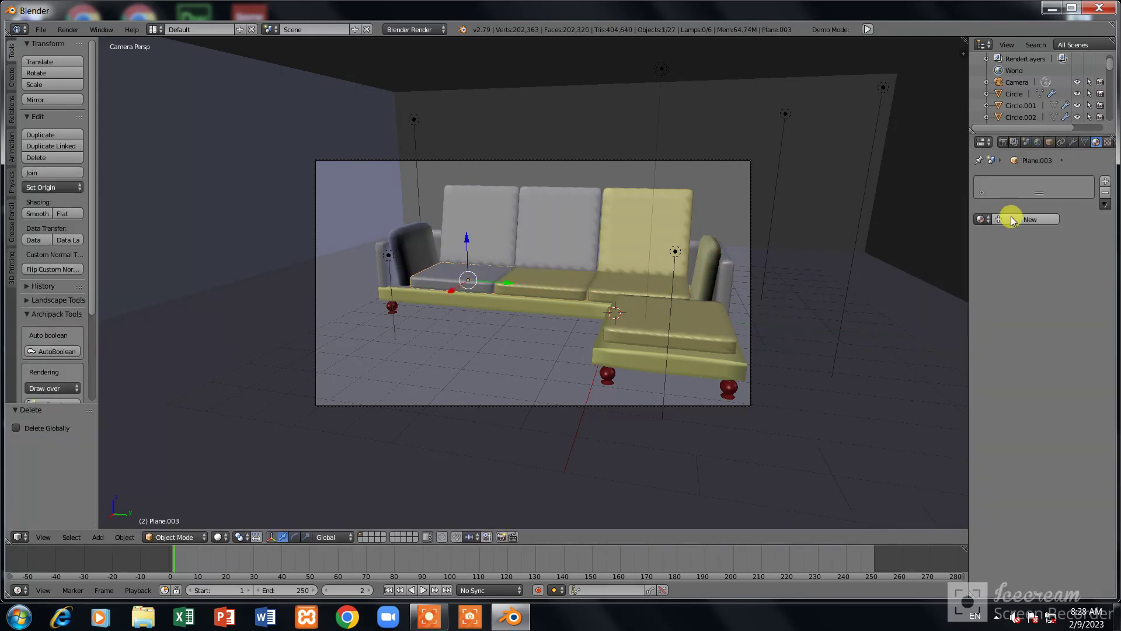
Give the left seat, left back and middle back cushions new cream-yellow D3CB80 materials
left_click(1003, 362)
left_click(968, 322)
key("Return")
right_click(403, 251)
left_click(1030, 219)
left_click(1003, 362)
left_click(968, 323)
right_click(477, 222)
left_click(1030, 219)
left_click(1003, 362)
left_click(969, 322)
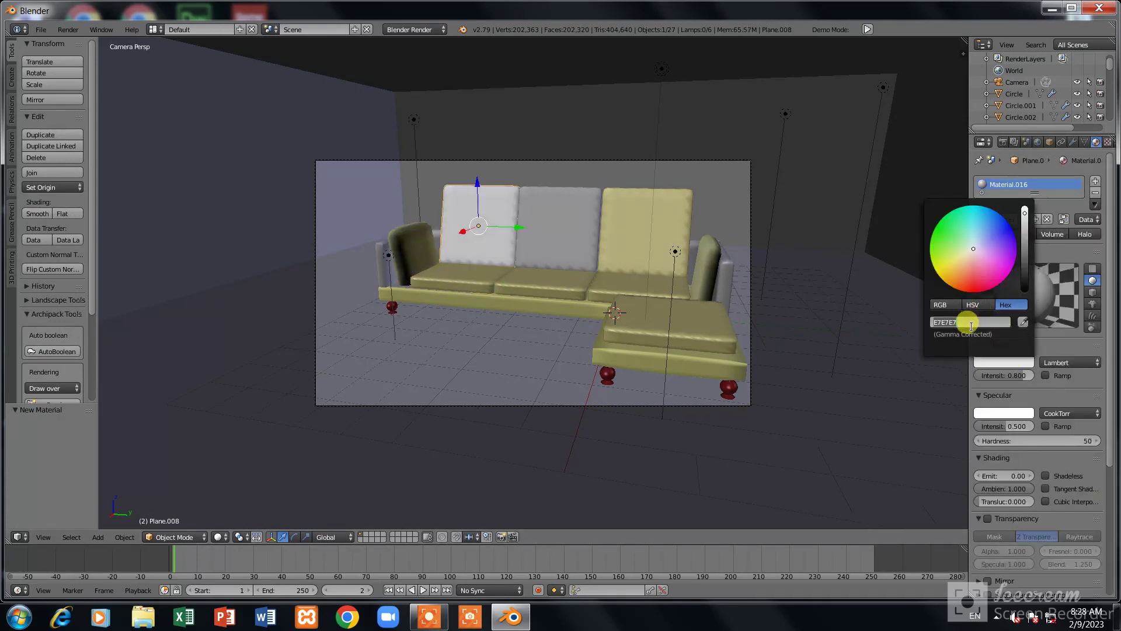
key("Return")
Colour both left arm pieces cream-yellow and preview the sofa in rendered shading
right_click(558, 228)
left_click(1030, 219)
left_click(1019, 365)
left_click(968, 322)
key("Return")
right_click(409, 257)
left_click(1030, 219)
left_click(993, 366)
left_click(964, 318)
key("Return")
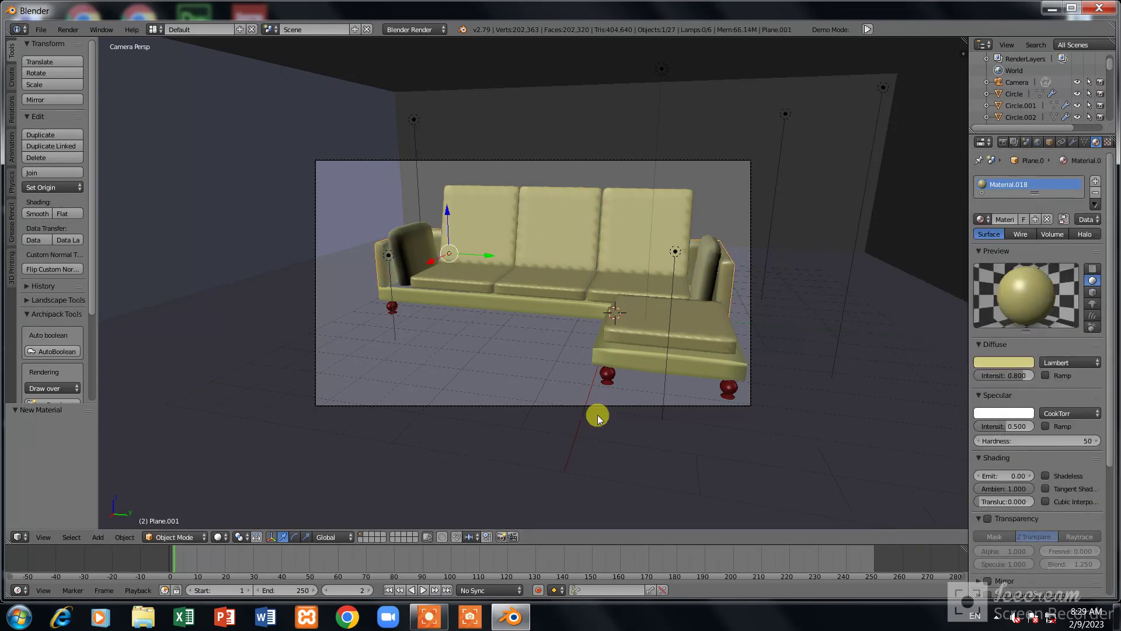
left_click(217, 537)
left_click(239, 459)
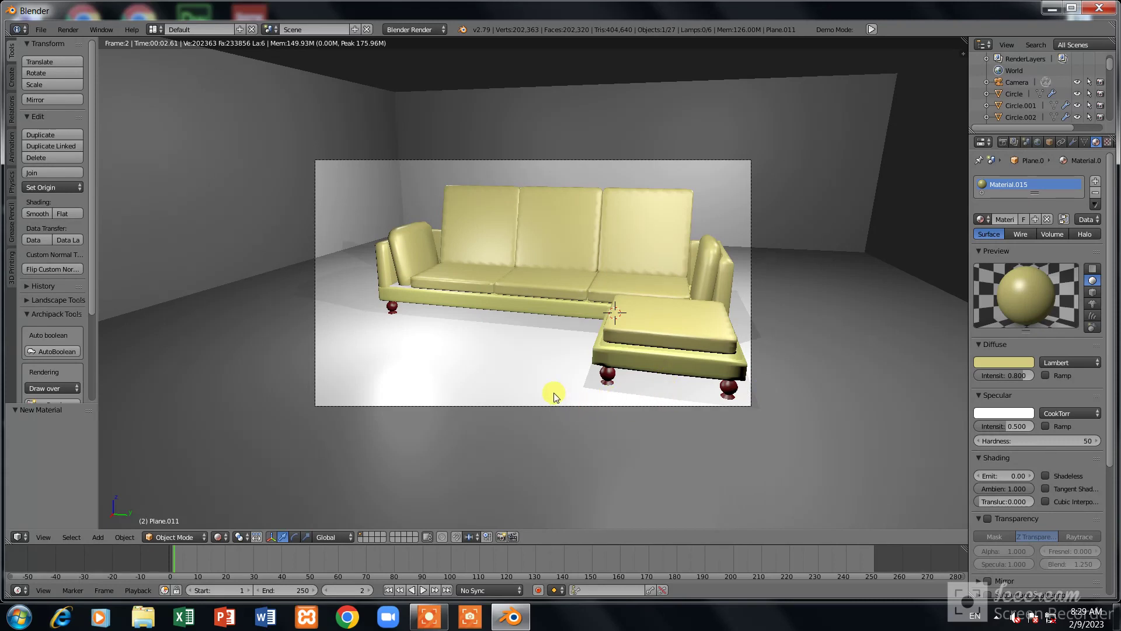
Switch the viewport from rendered back to solid shading and select the sofa base
left_click(219, 537)
left_click(241, 501)
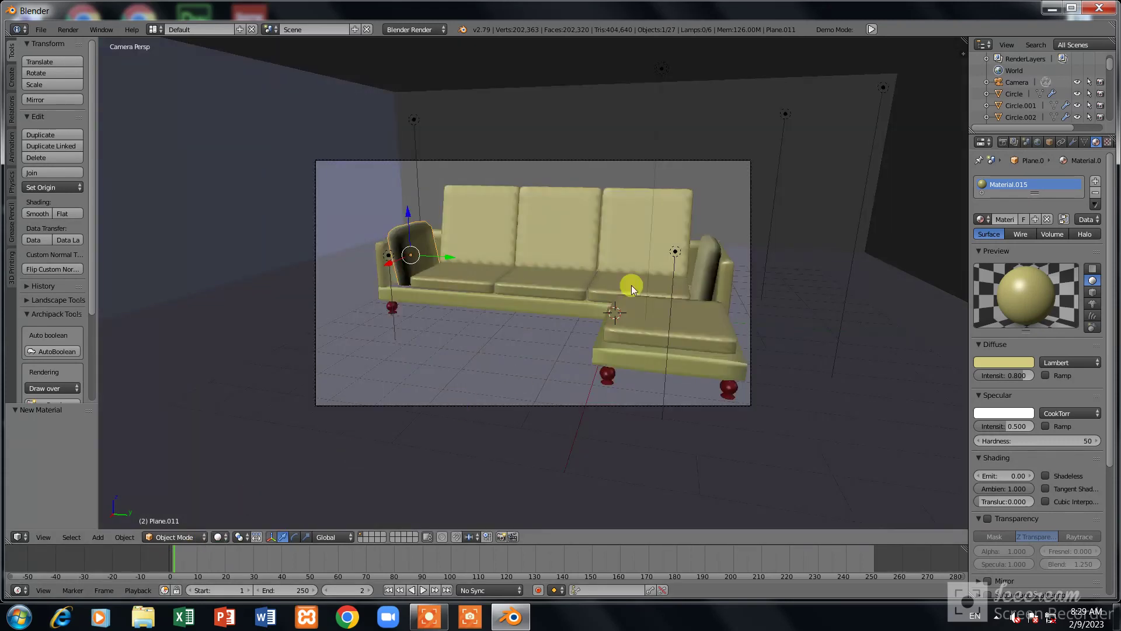
right_click(520, 313)
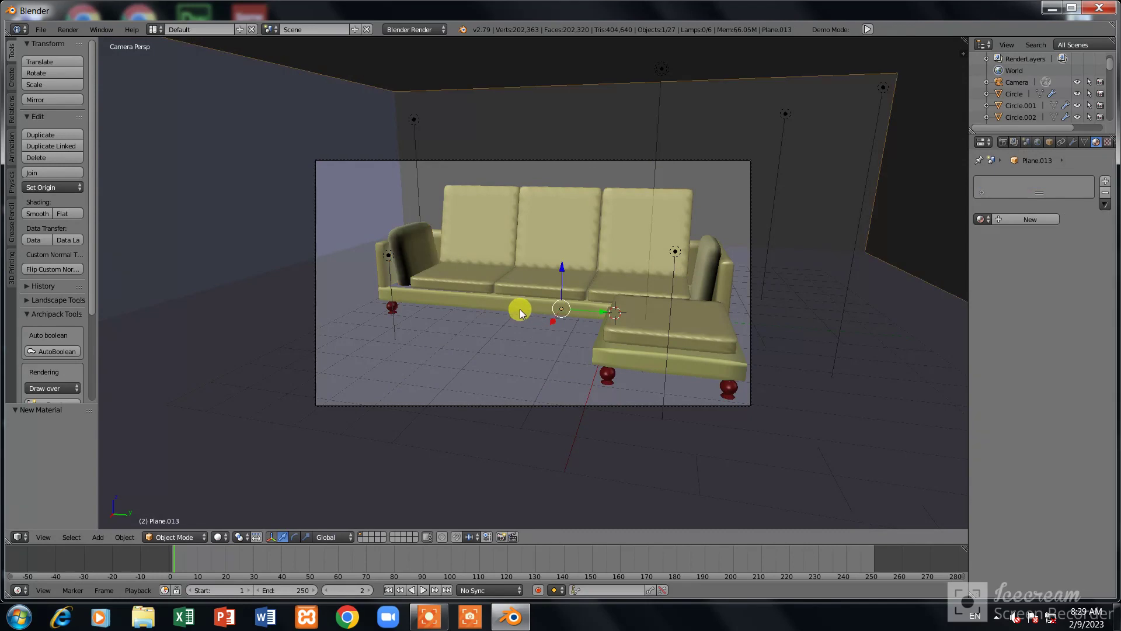